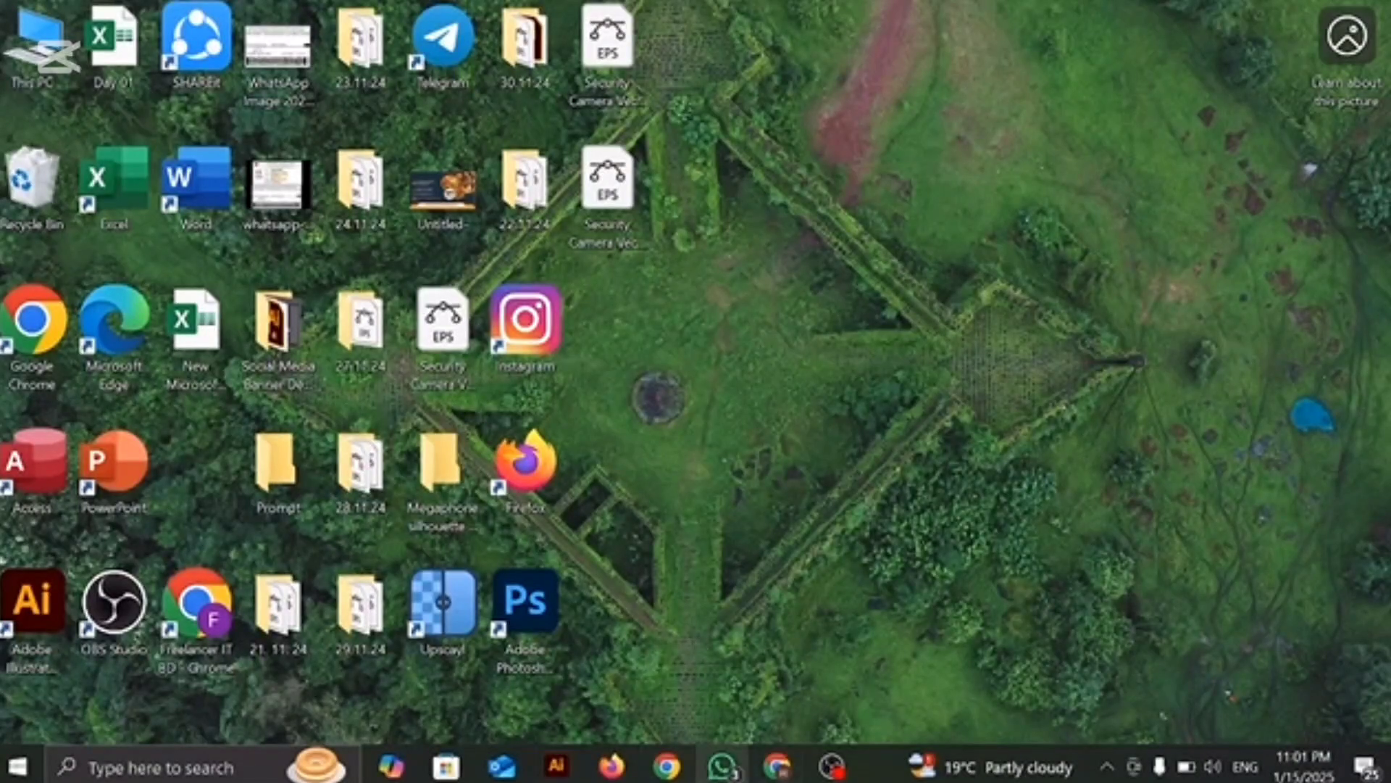
Look over the Adobe Stock contributor dashboard in Chrome and the silhouette reference images in Illustrator.
{"action": "mouse_move", "coordinate": [789, 771]}
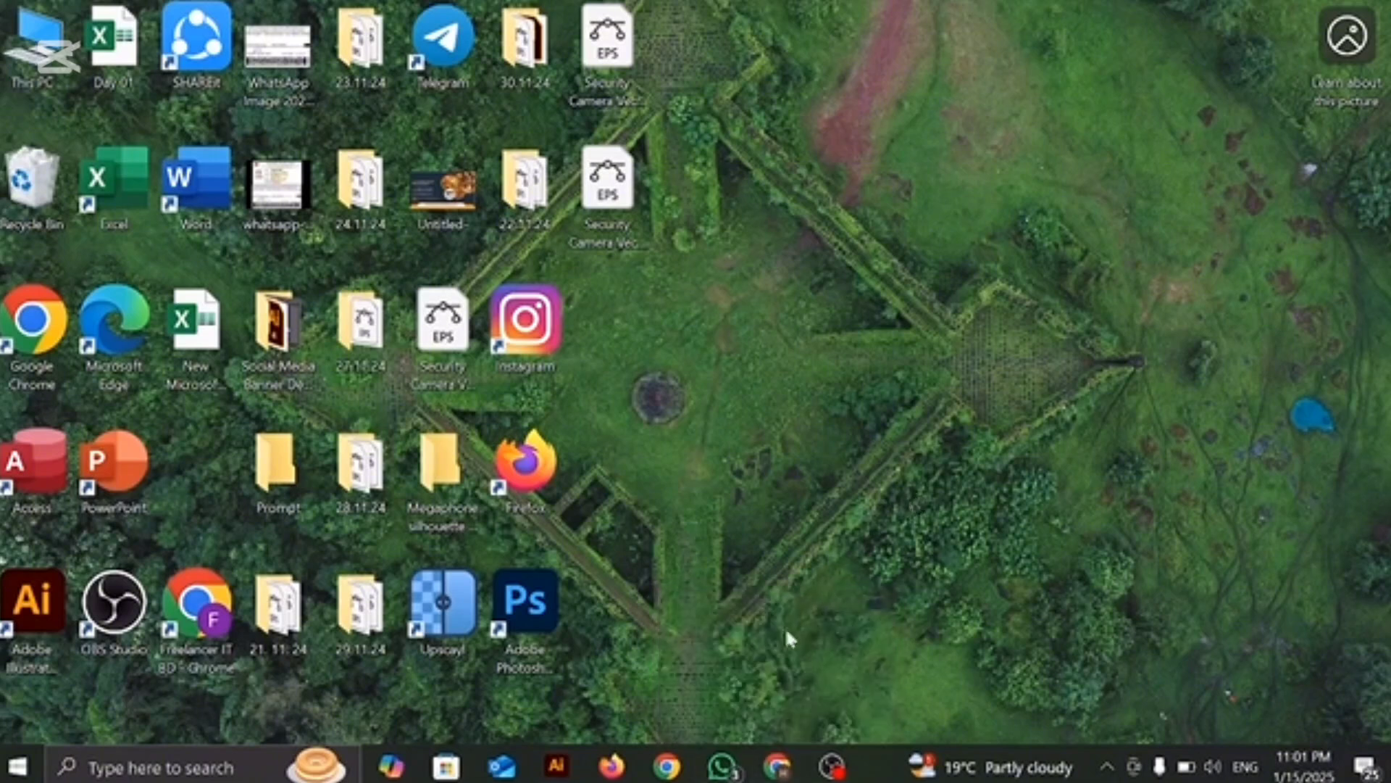
{"action": "left_click", "coordinate": [777, 766]}
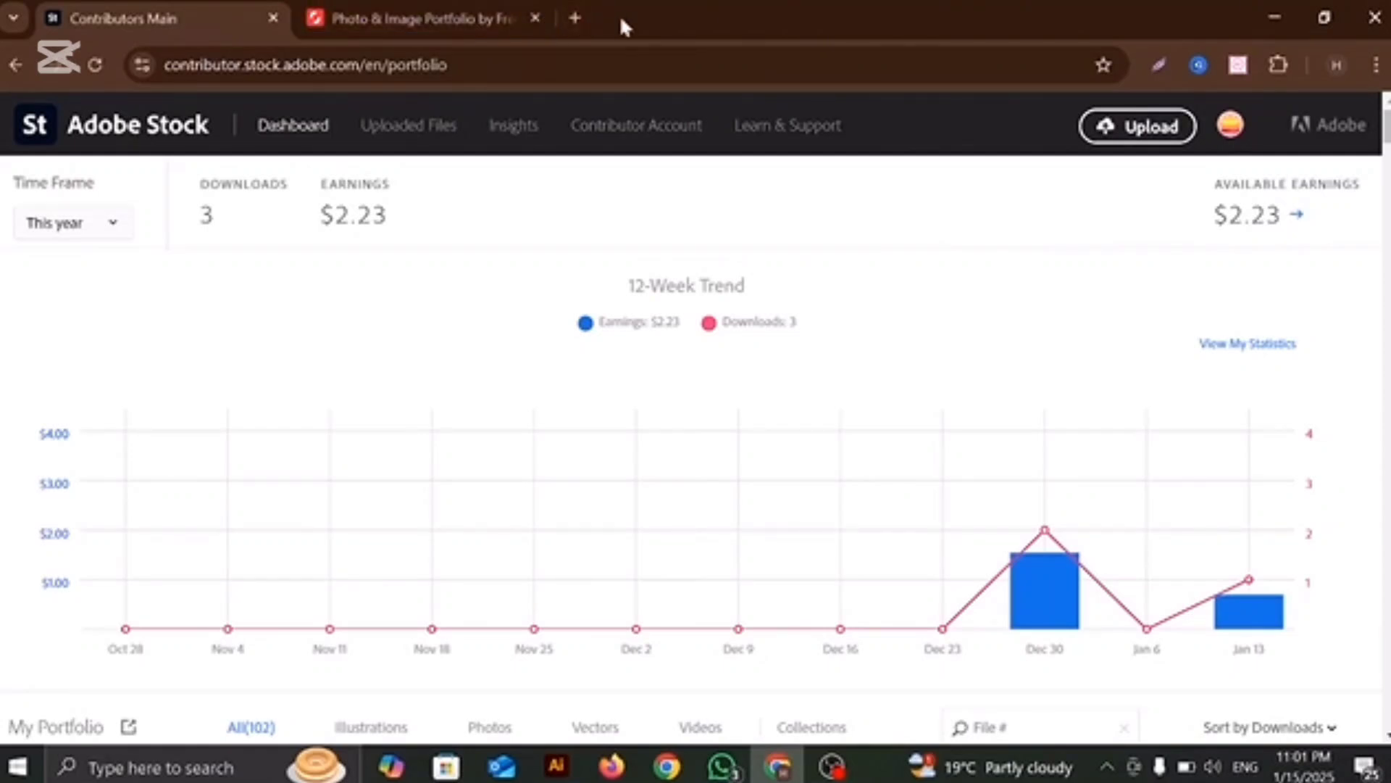
{"action": "left_click", "coordinate": [1277, 15]}
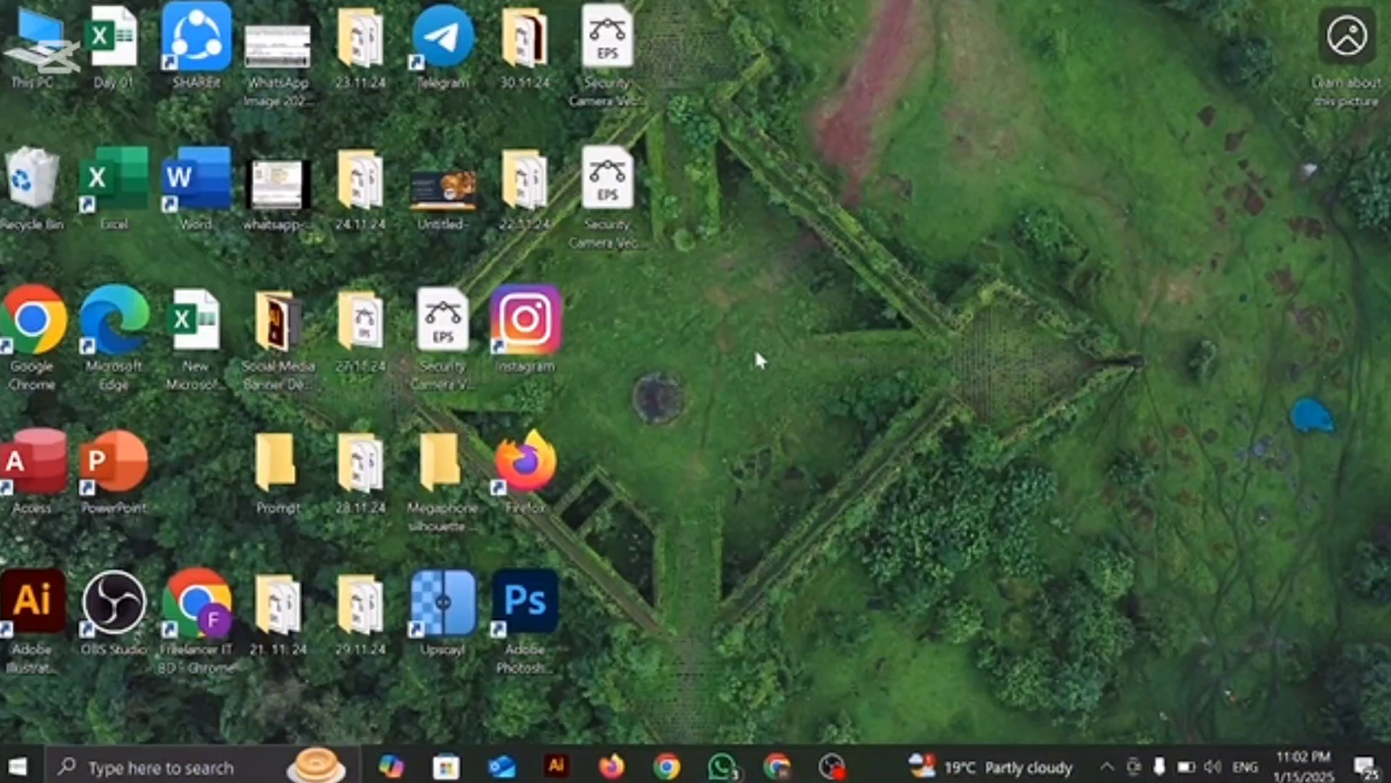
{"action": "left_click", "coordinate": [777, 768]}
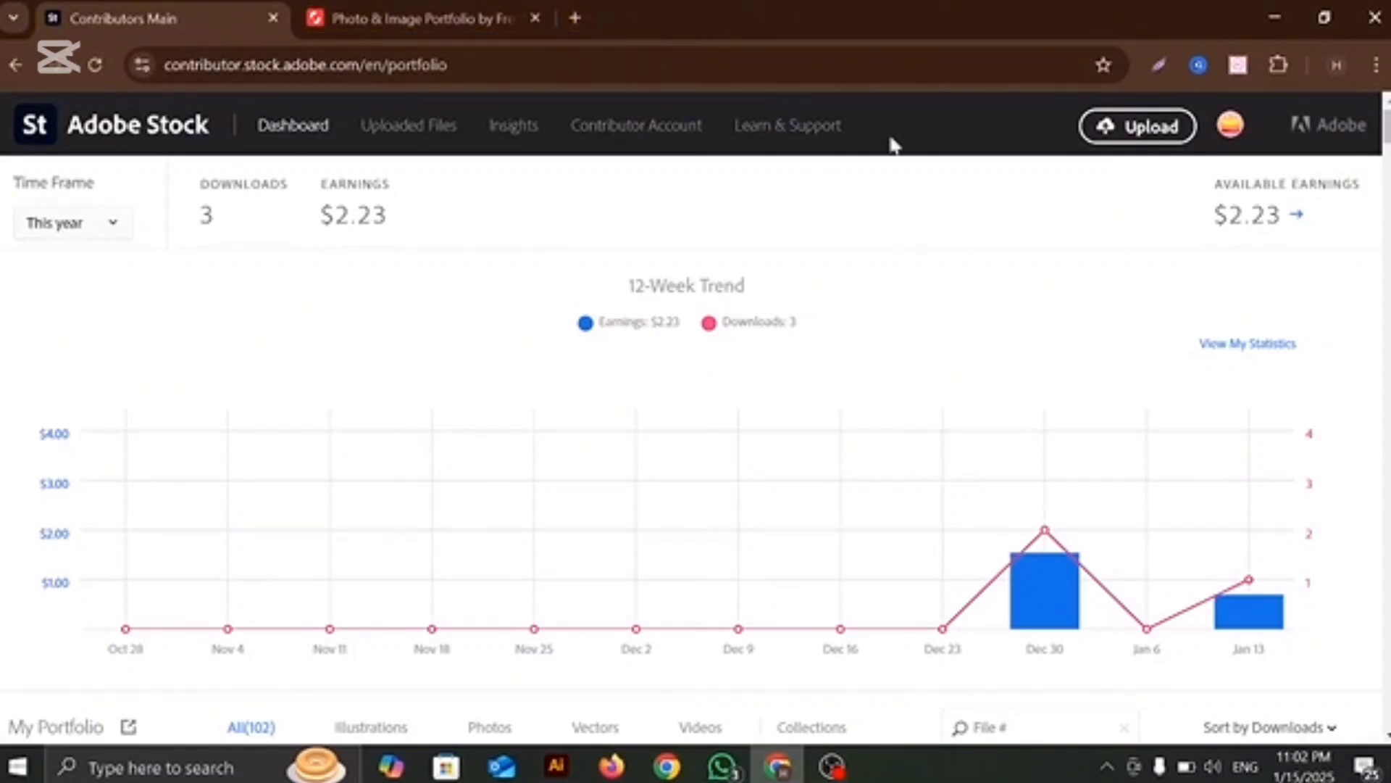
{"action": "left_click", "coordinate": [1274, 20]}
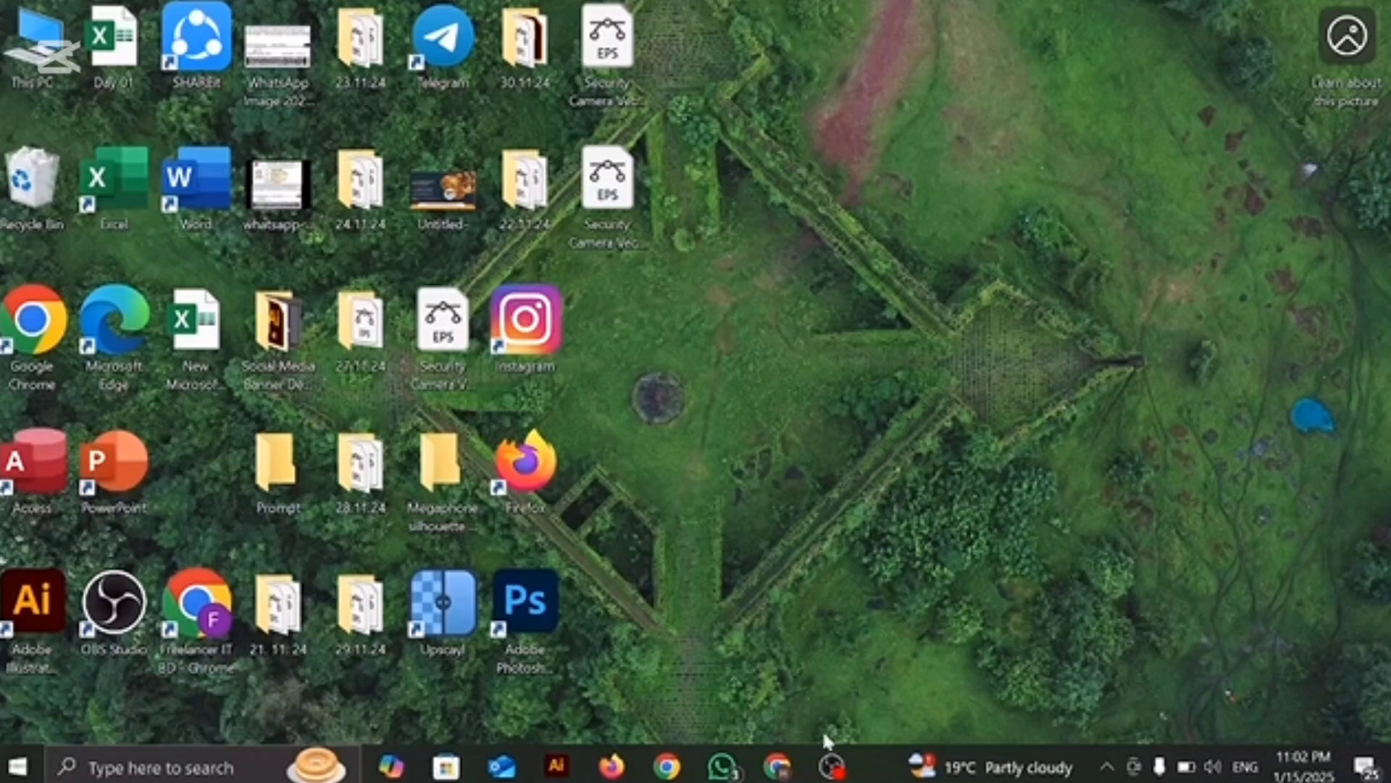
{"action": "left_click", "coordinate": [556, 767]}
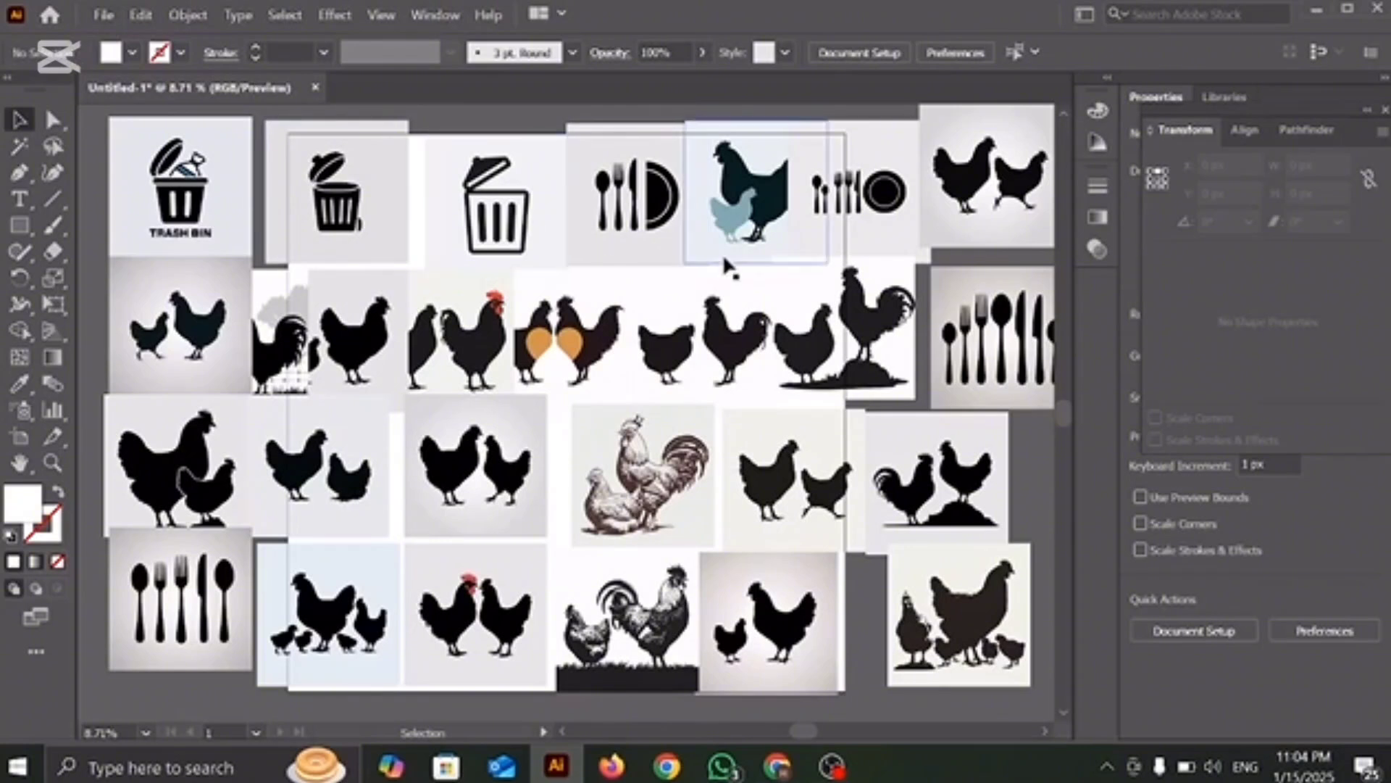
{"action": "left_click", "coordinate": [1318, 11]}
{"action": "mouse_move", "coordinate": [788, 772]}
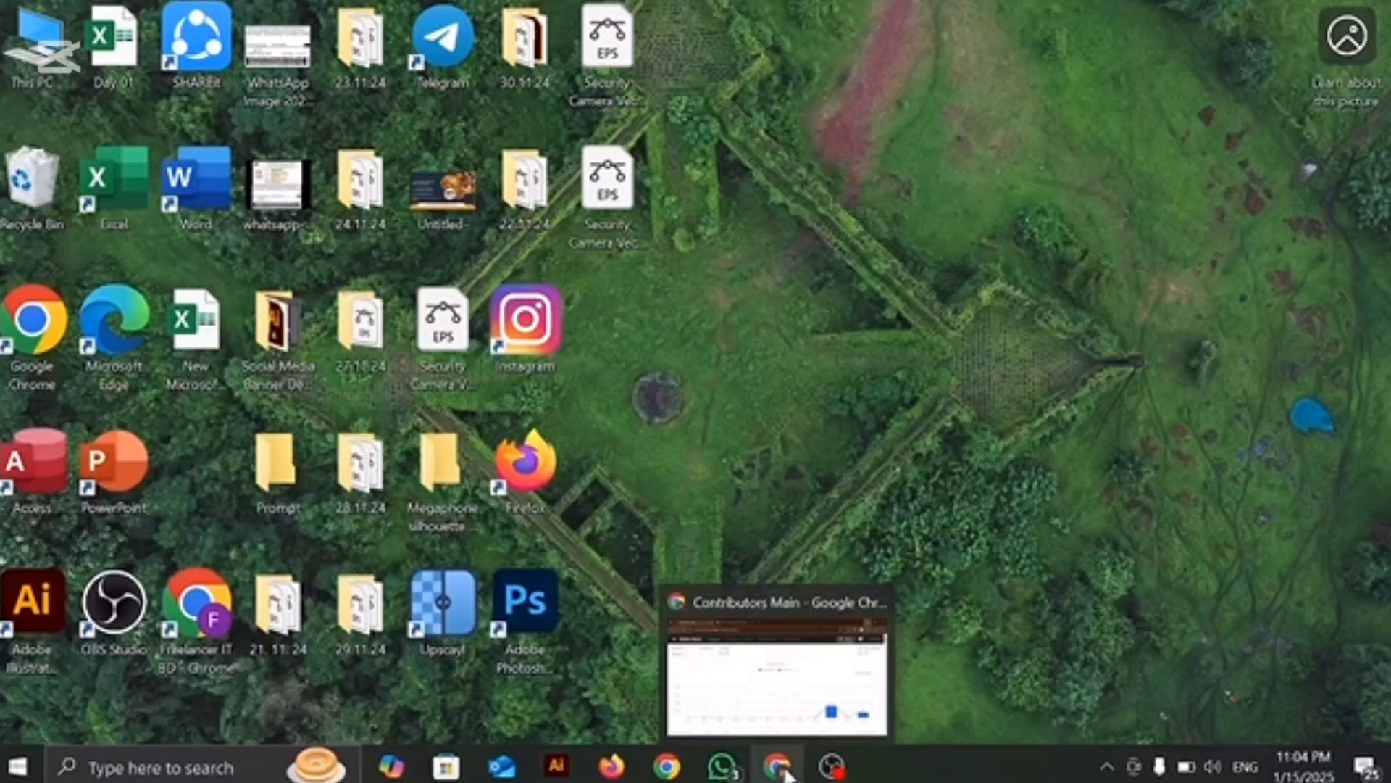
{"action": "left_click", "coordinate": [789, 772]}
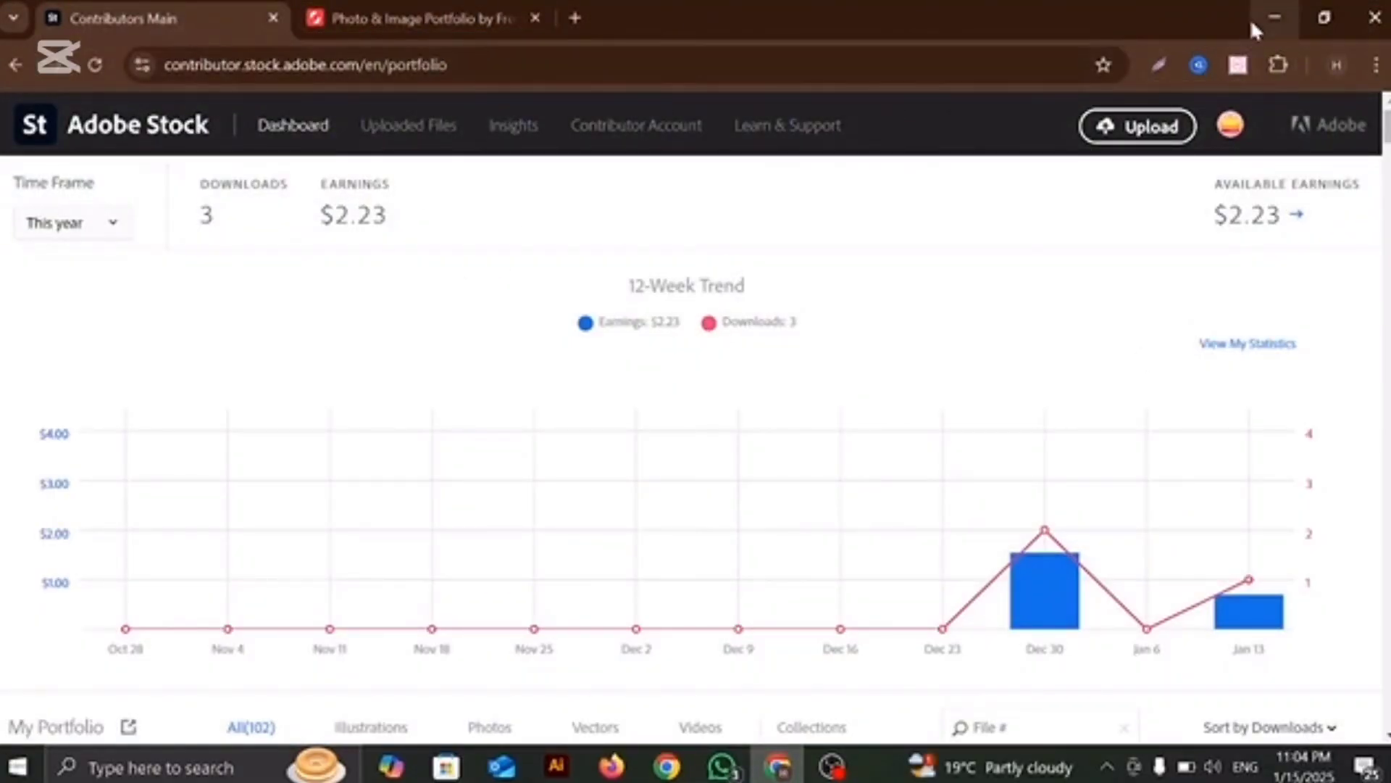
{"action": "left_click", "coordinate": [1268, 11]}
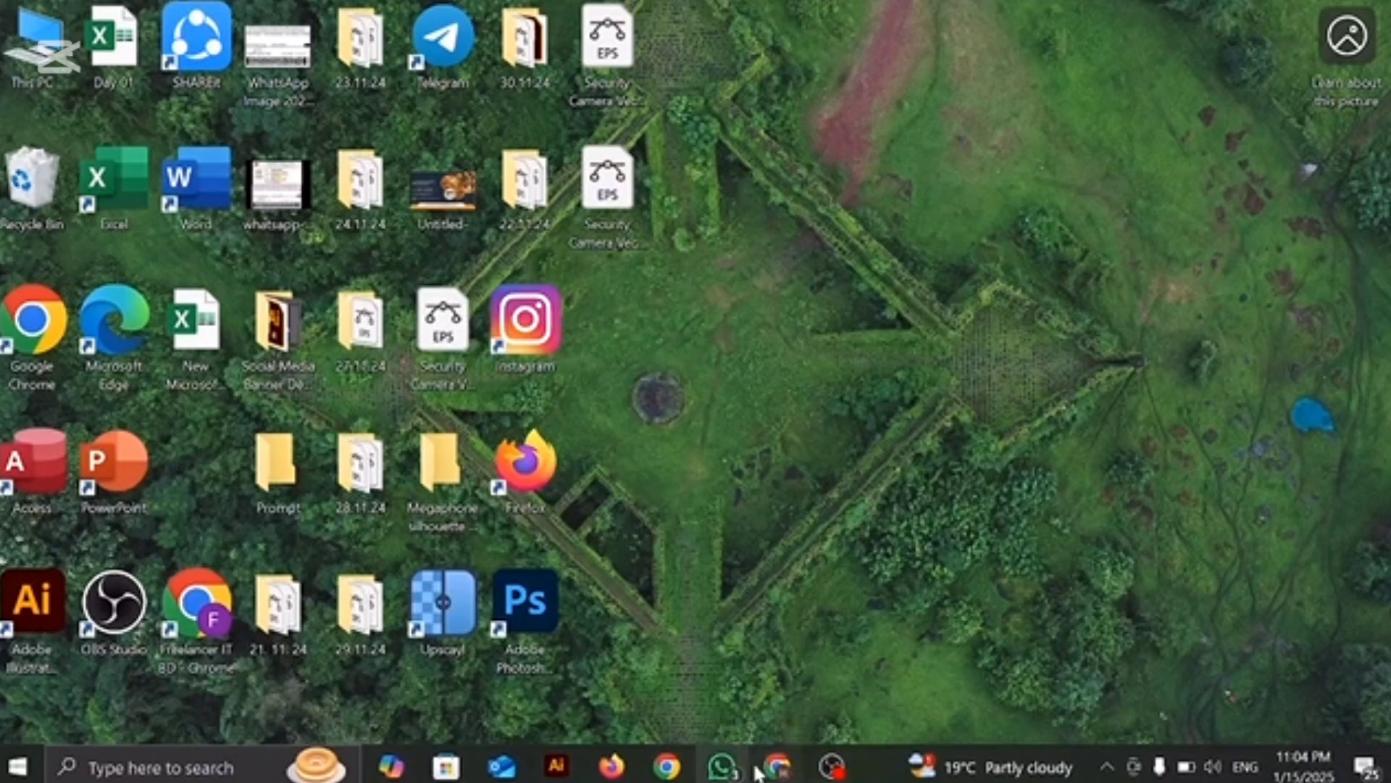
{"action": "left_click", "coordinate": [666, 768]}
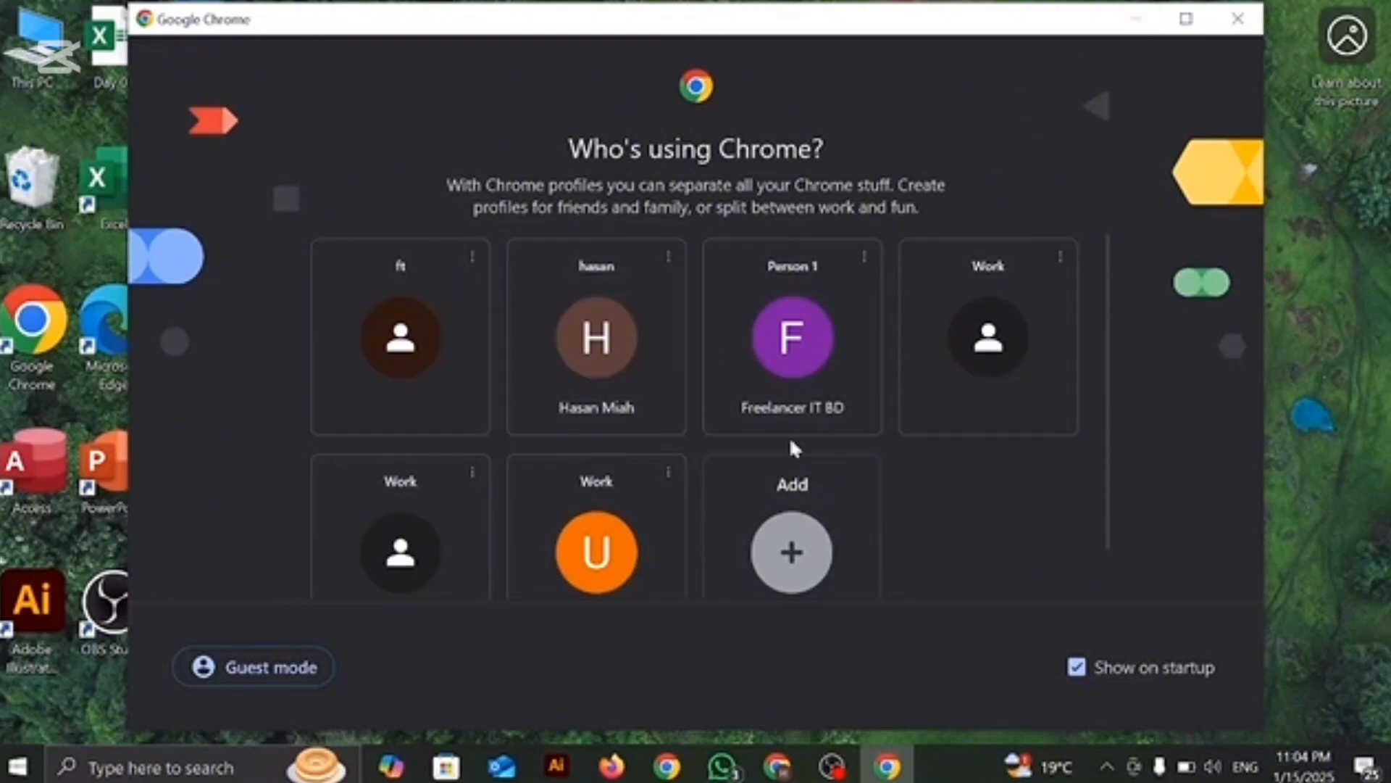
{"action": "left_click", "coordinate": [1136, 18]}
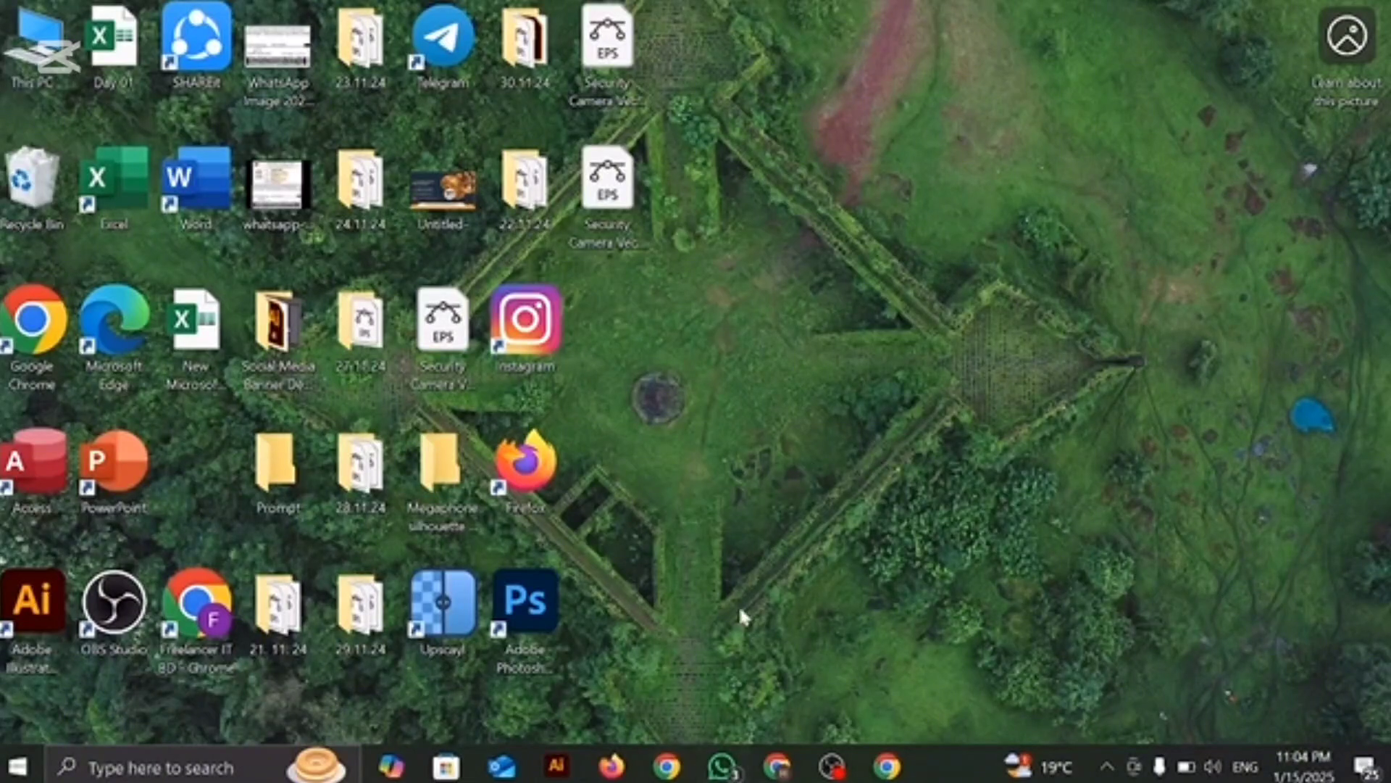
Switch to Illustrator and create a 4000 x 4000 px RGB document at 300 ppi, with the stroke set to None.
{"action": "left_click", "coordinate": [557, 766]}
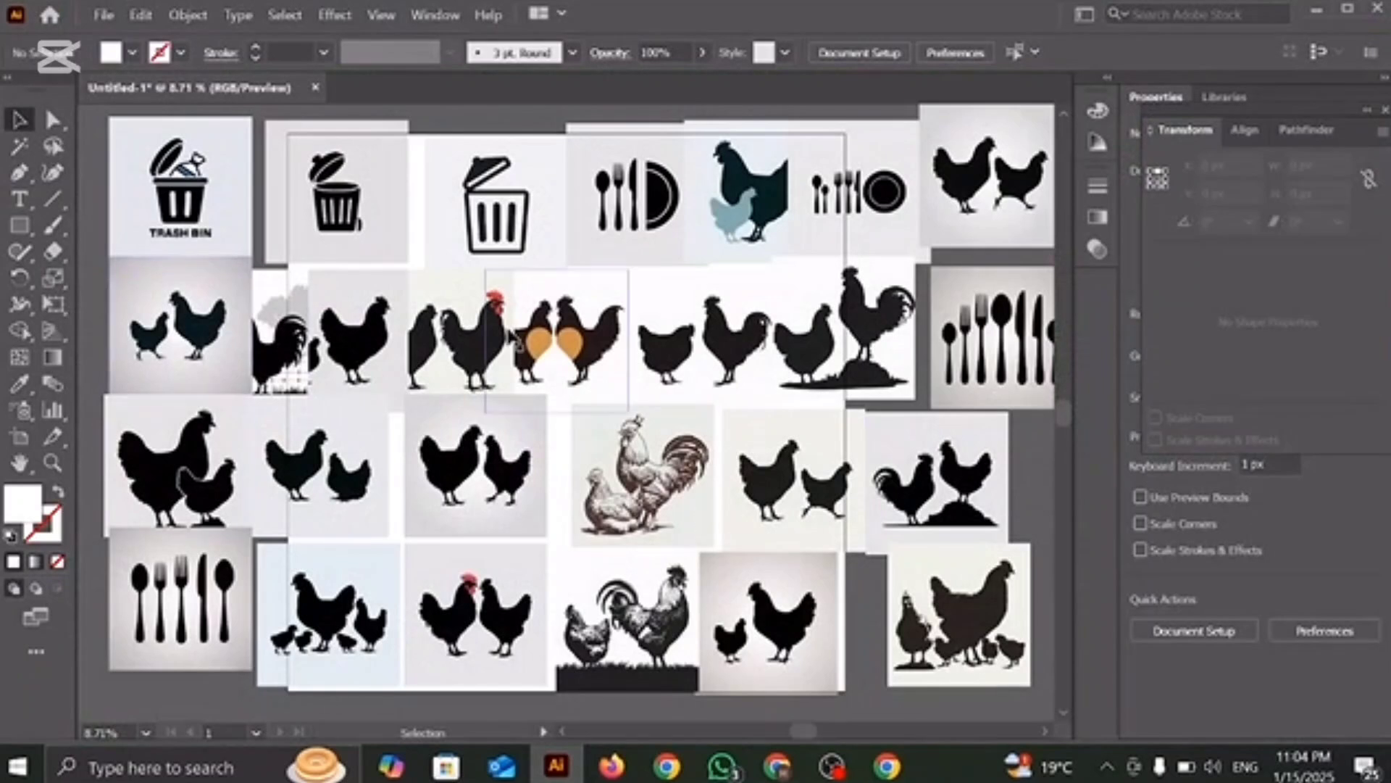
{"action": "left_click", "coordinate": [104, 16]}
{"action": "left_click", "coordinate": [134, 39]}
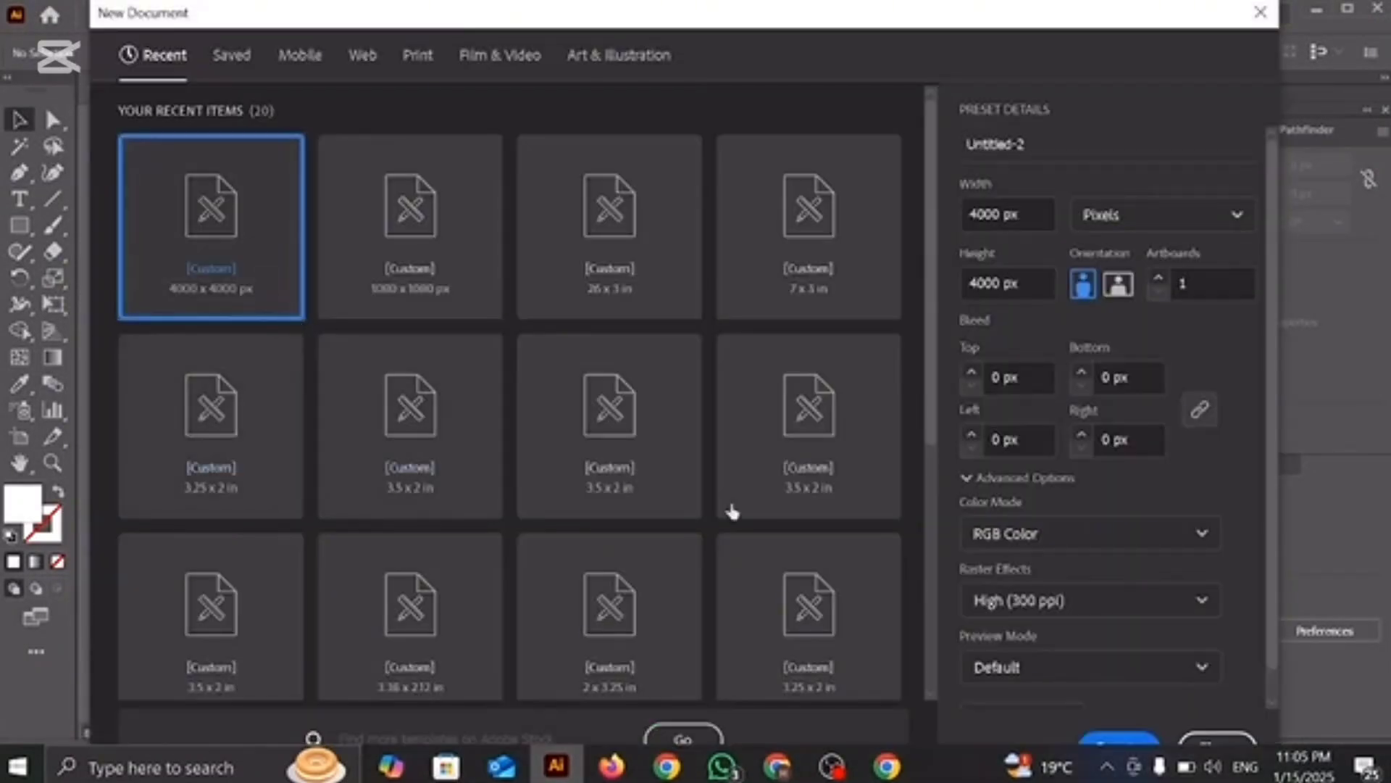
{"action": "left_click", "coordinate": [1123, 744]}
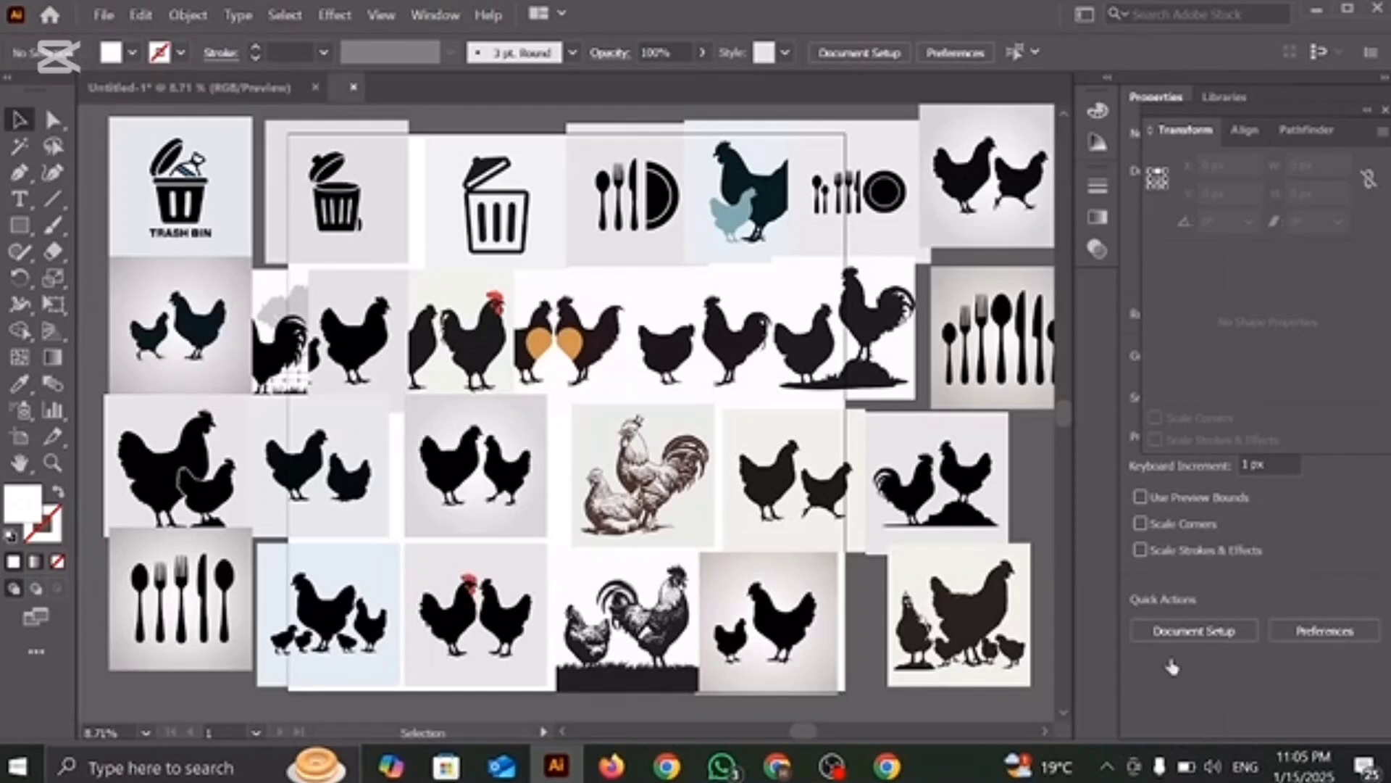
{"action": "left_click", "coordinate": [179, 52]}
{"action": "left_click", "coordinate": [7, 90]}
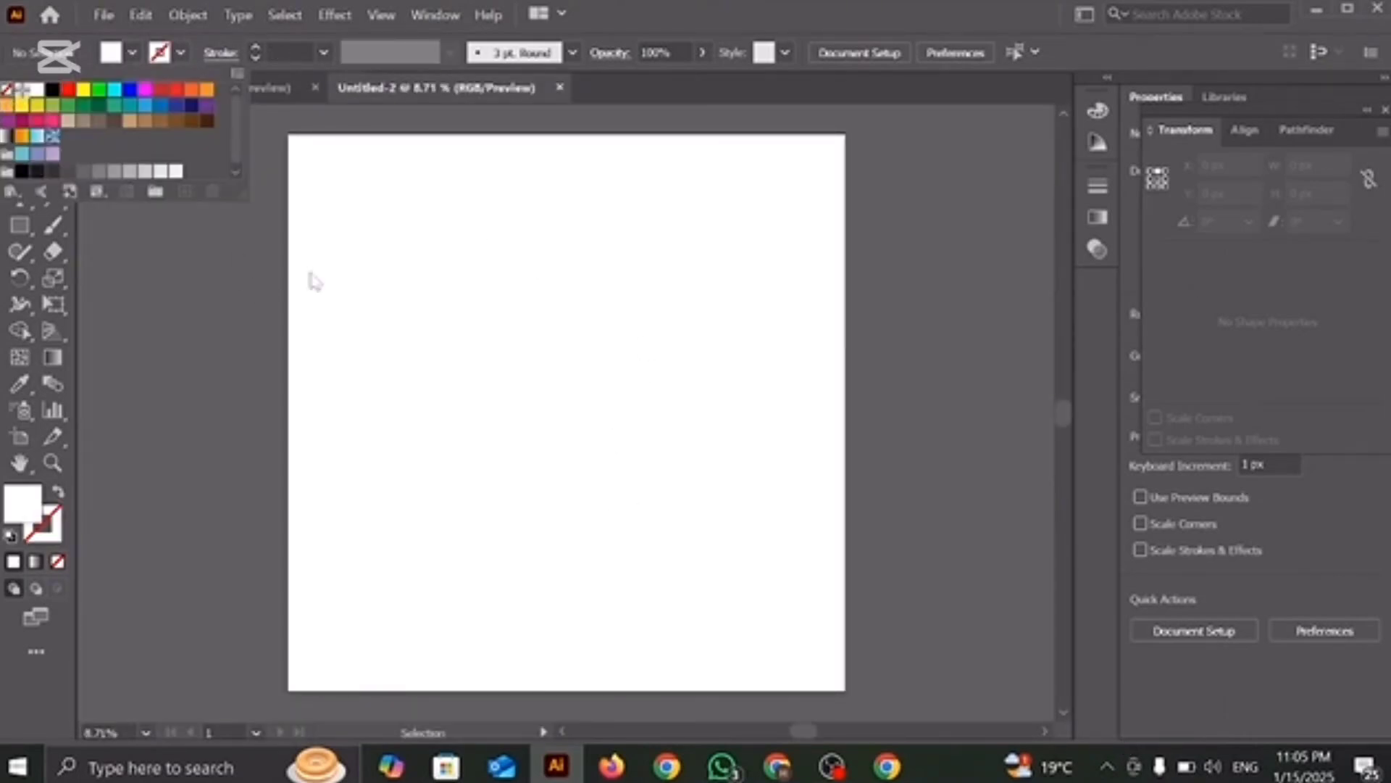
Bring the hen, rooster and chick farm image from Untitled-1 into the new document and enlarge it to about 3326 px square.
{"action": "left_click", "coordinate": [215, 87]}
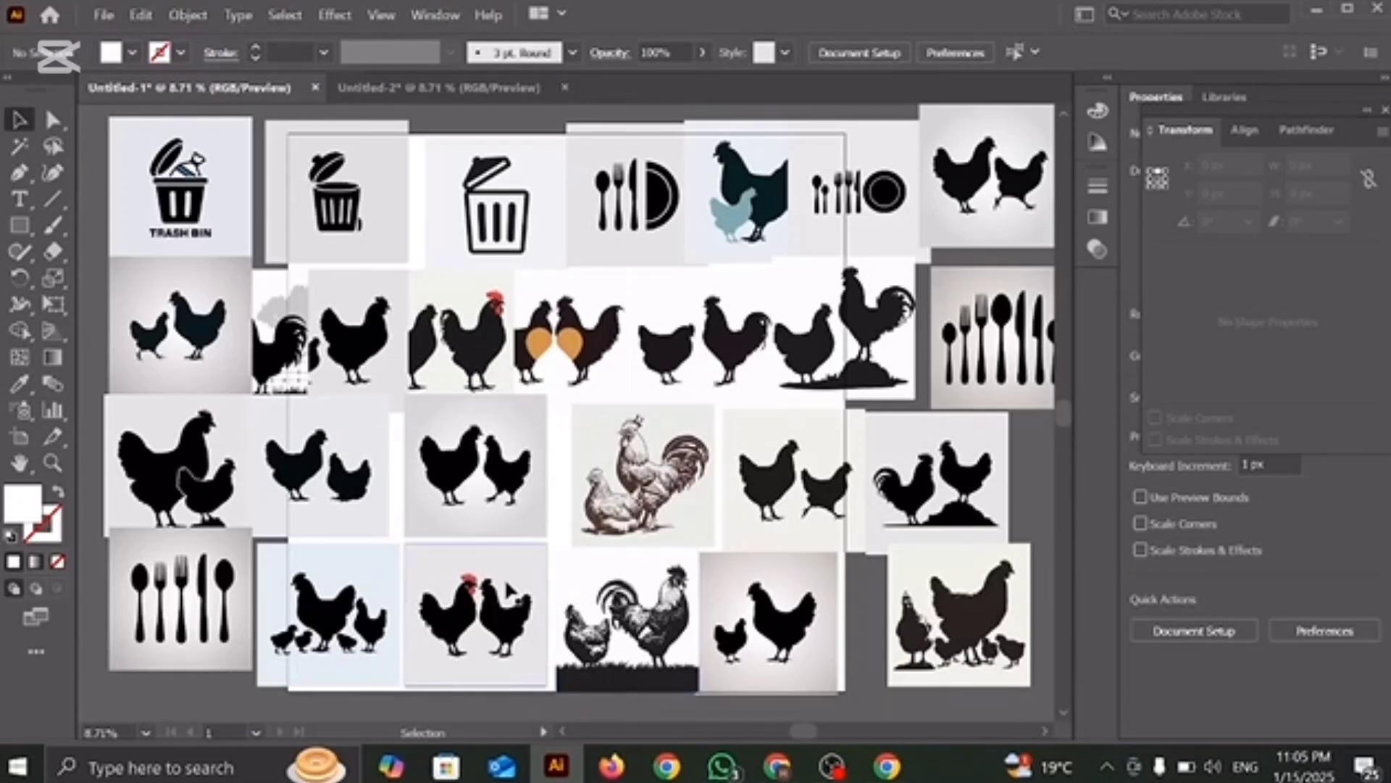
{"action": "scroll", "coordinate": [510, 591], "scroll_direction": "up", "scroll_amount": 1}
{"action": "left_click_drag", "start_coordinate": [346, 414], "coordinate": [581, 401]}
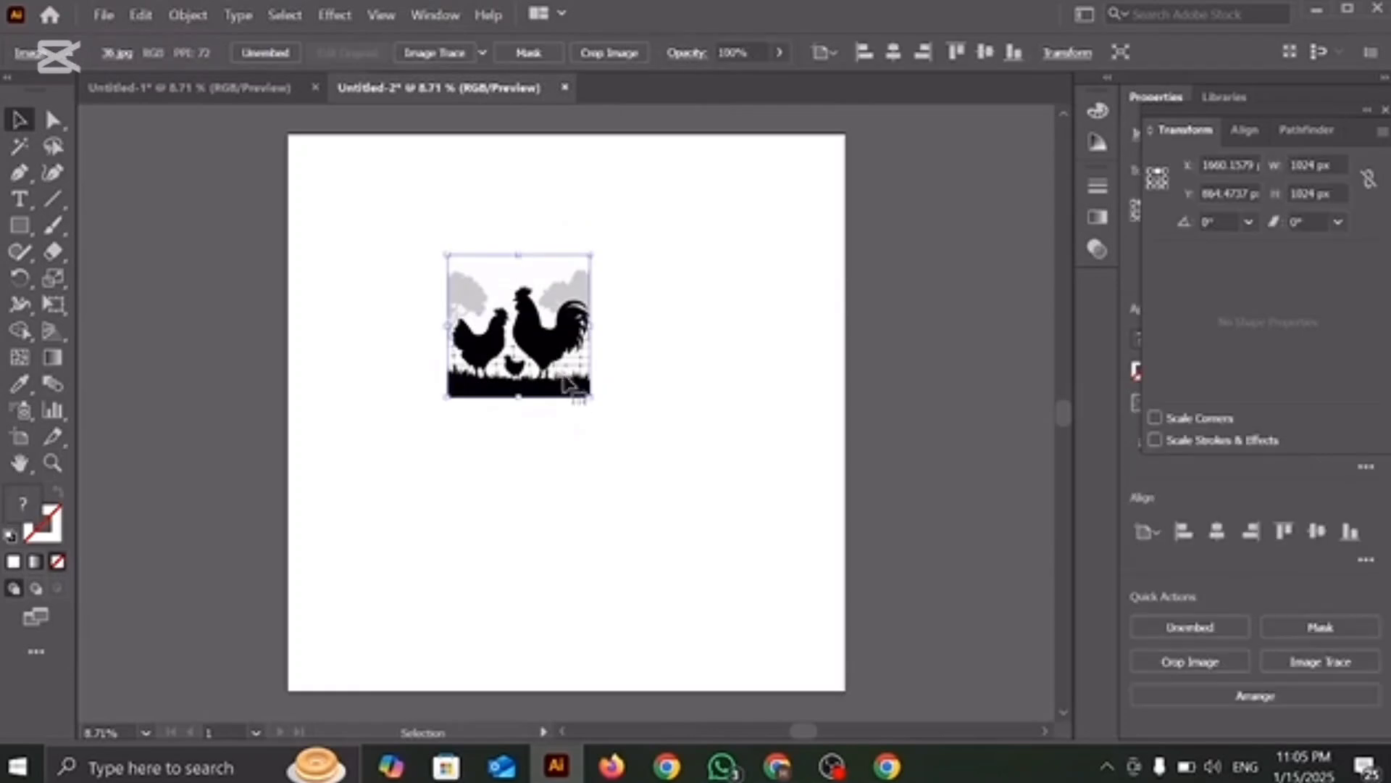
{"action": "left_click_drag", "start_coordinate": [587, 397], "coordinate": [752, 621]}
{"action": "left_click_drag", "start_coordinate": [621, 457], "coordinate": [661, 522]}
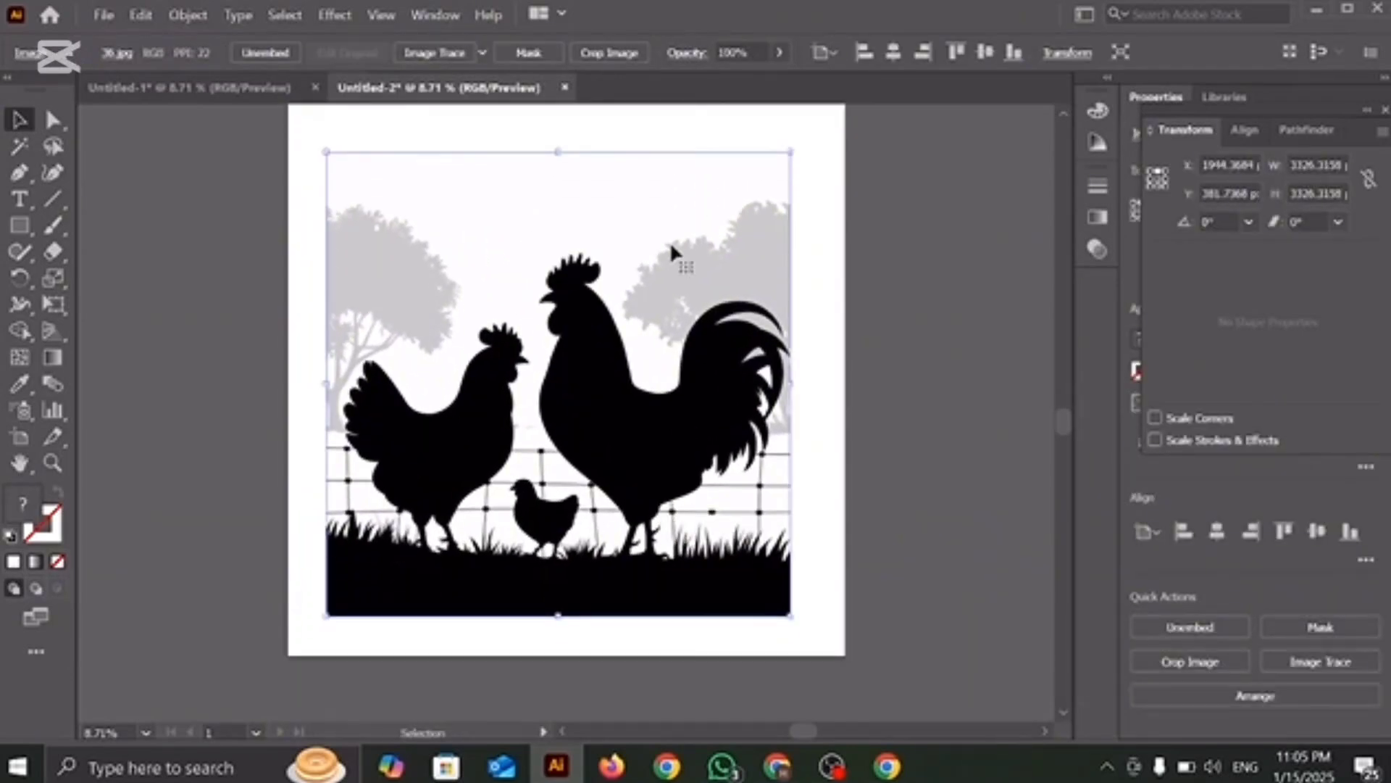
Image-trace the chicken family picture with the Sketched Art preset and expand the result into vector shapes.
{"action": "left_click", "coordinate": [481, 53]}
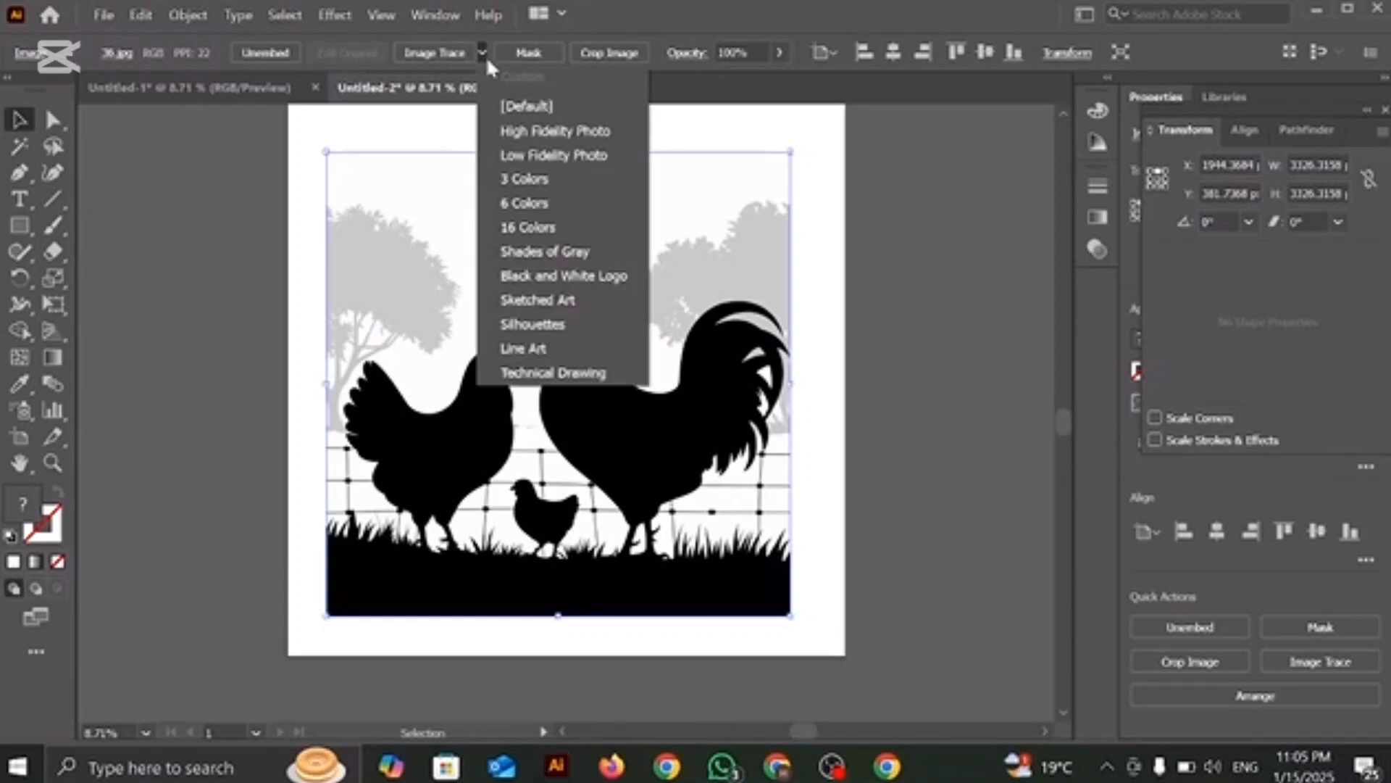
{"action": "left_click", "coordinate": [543, 310]}
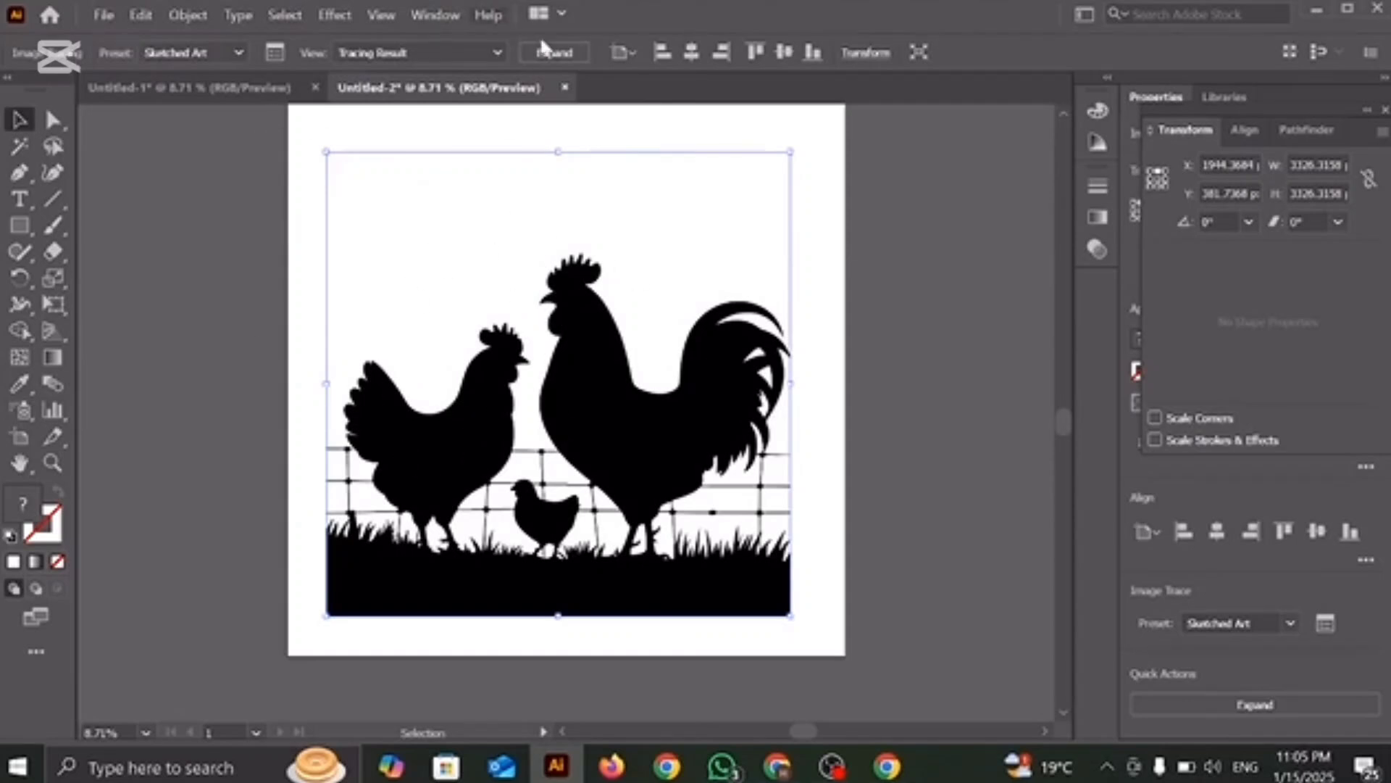
{"action": "left_click", "coordinate": [571, 50]}
Centre the traced chicken artwork horizontally and vertically on the artboard, then deselect it.
{"action": "mouse_move", "coordinate": [636, 419]}
{"action": "left_mouse_down"}
{"action": "mouse_move", "coordinate": [646, 388]}
{"action": "mouse_move", "coordinate": [650, 427]}
{"action": "left_mouse_up"}
{"action": "scroll", "coordinate": [650, 429], "scroll_direction": "up", "scroll_amount": 1}
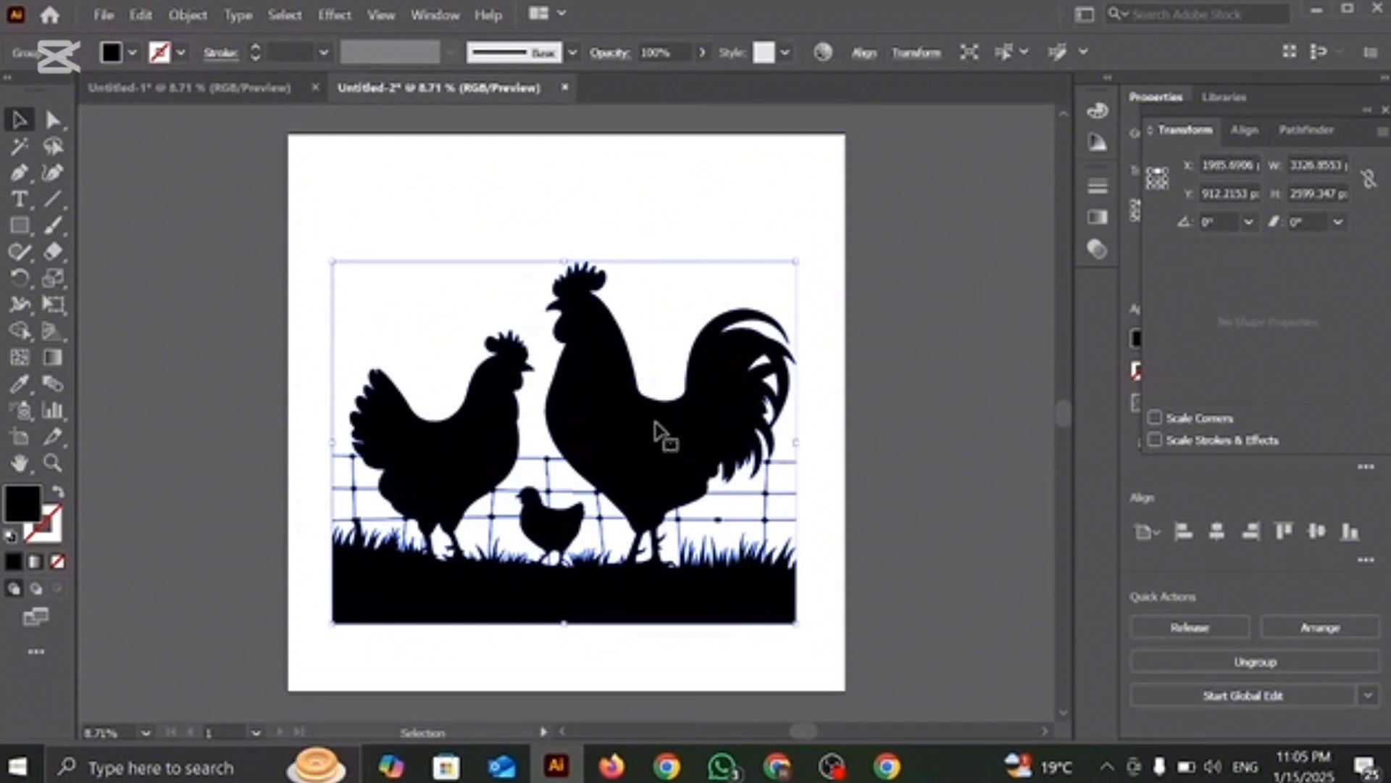
{"action": "left_click", "coordinate": [1216, 532]}
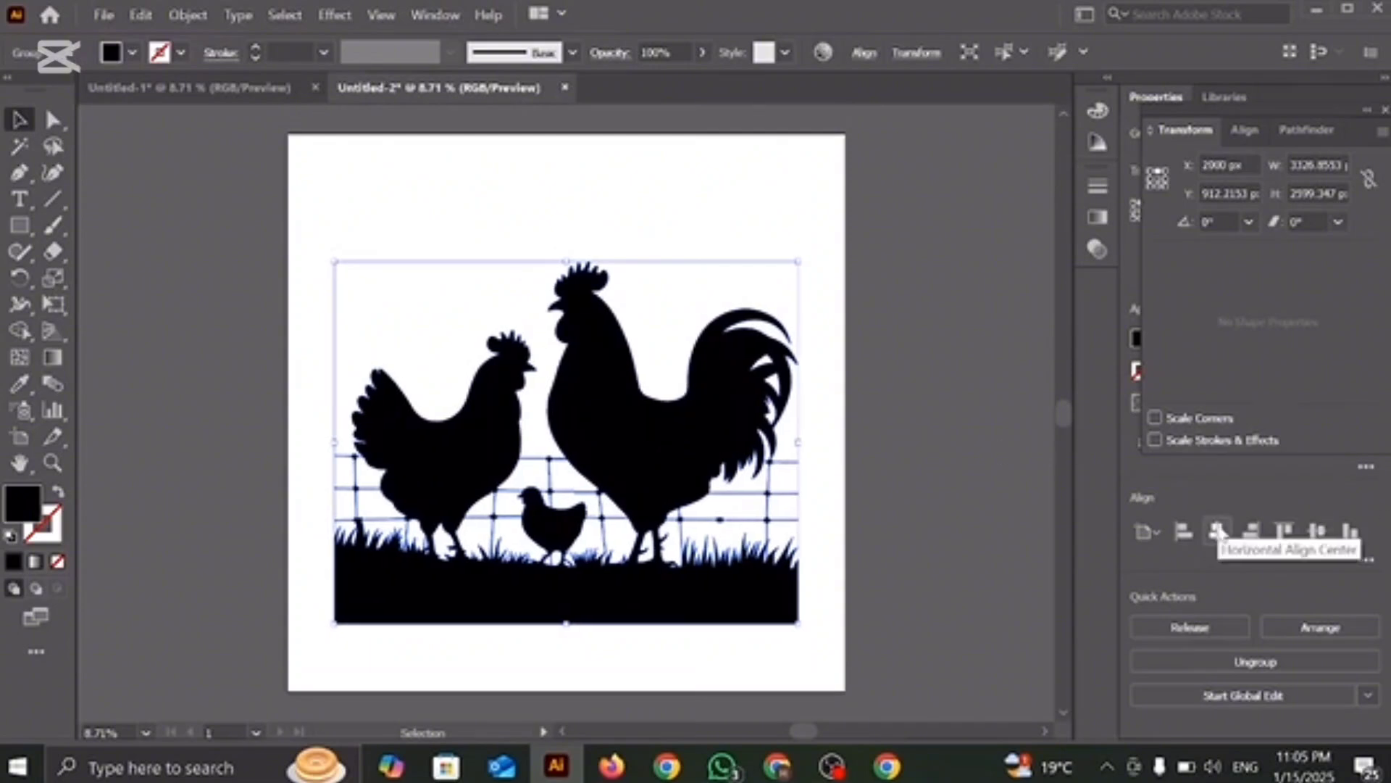
{"action": "left_click", "coordinate": [1316, 533]}
{"action": "left_click", "coordinate": [972, 463]}
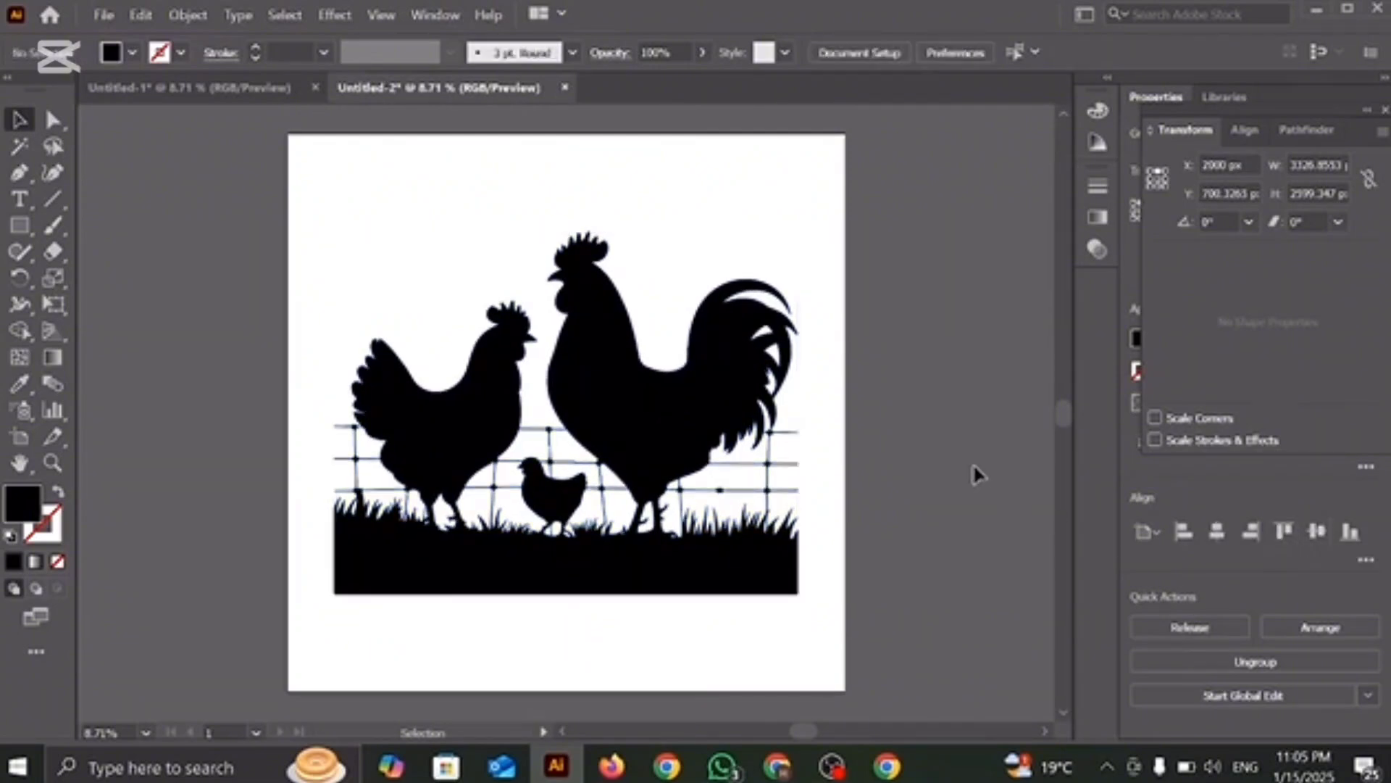
Create a 4000 x 4000 px rectangle with its width and height proportions constrained.
{"action": "left_click", "coordinate": [19, 226]}
{"action": "left_click", "coordinate": [360, 254]}
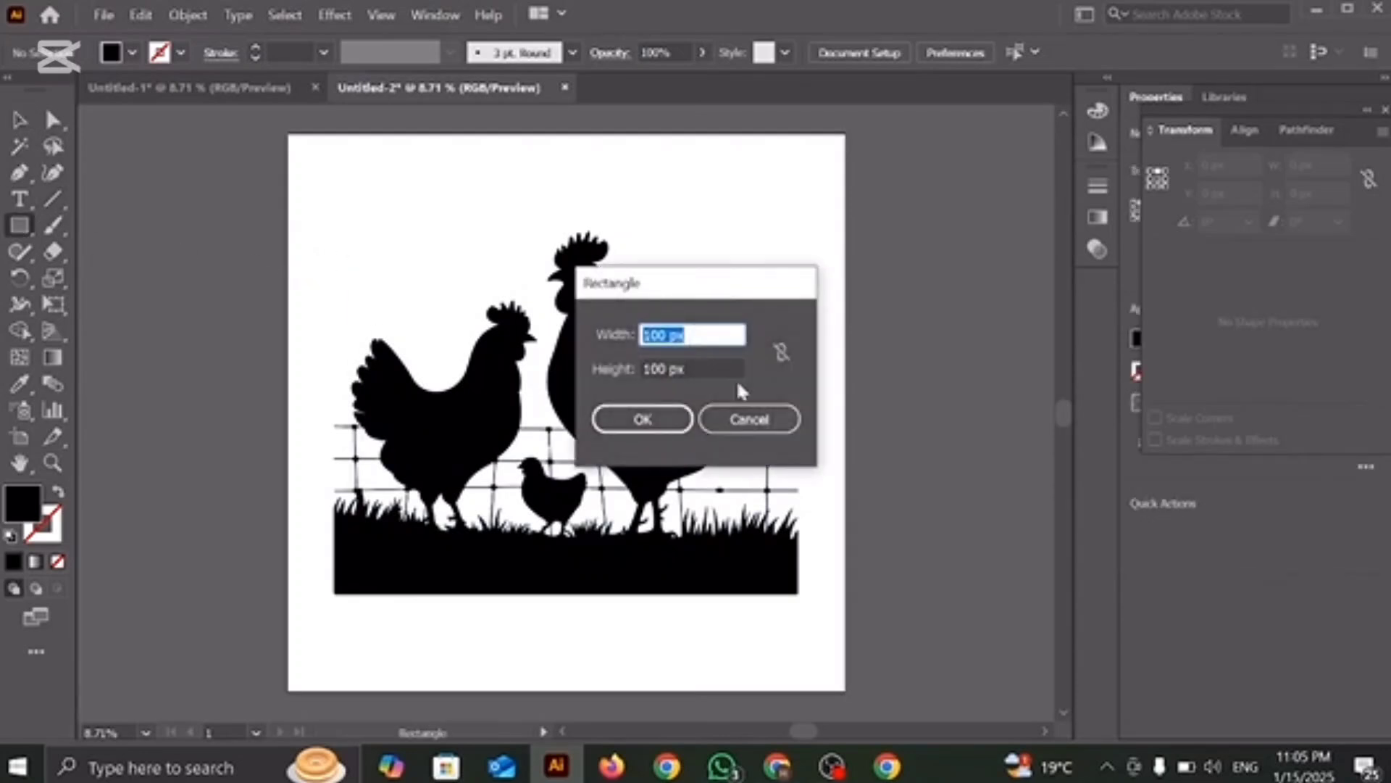
{"action": "left_click", "coordinate": [784, 354]}
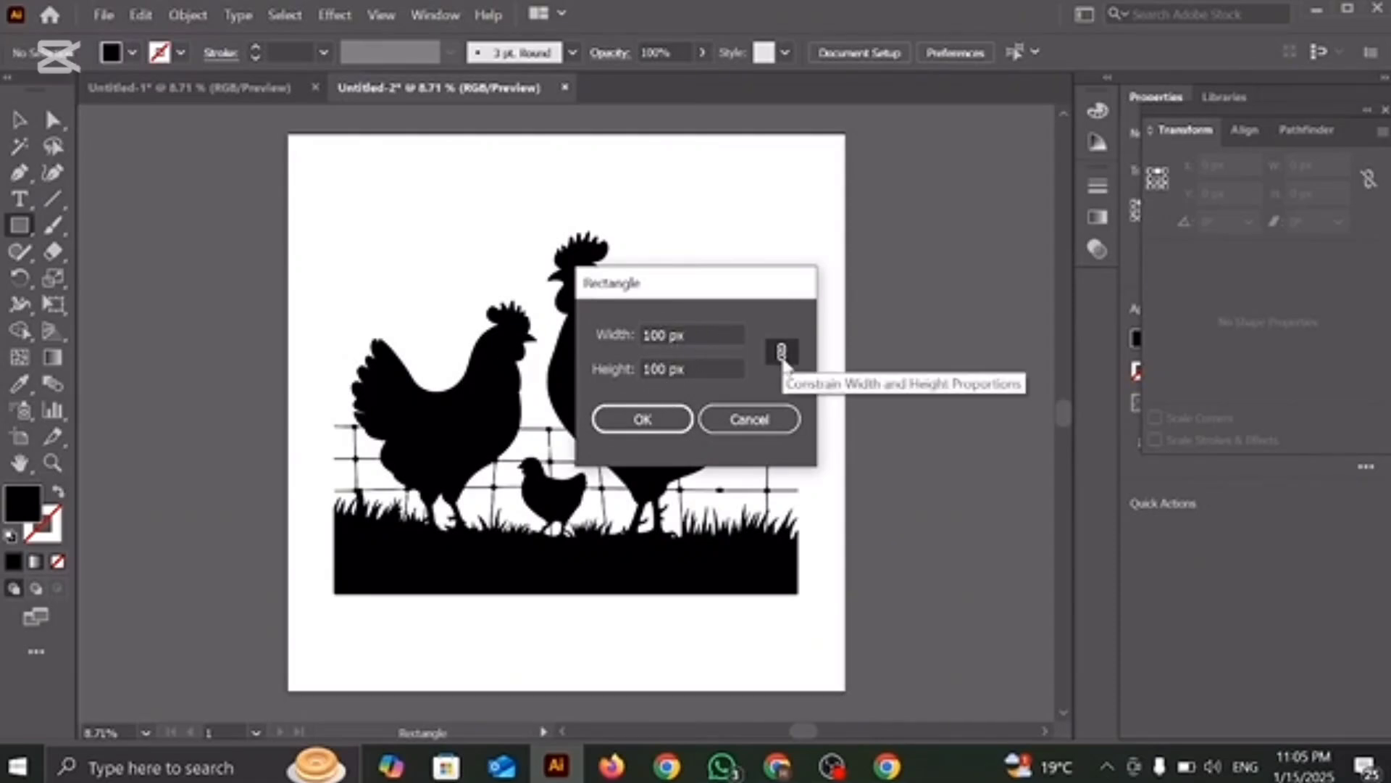
{"action": "left_click", "coordinate": [651, 332]}
{"action": "double_click", "coordinate": [651, 334]}
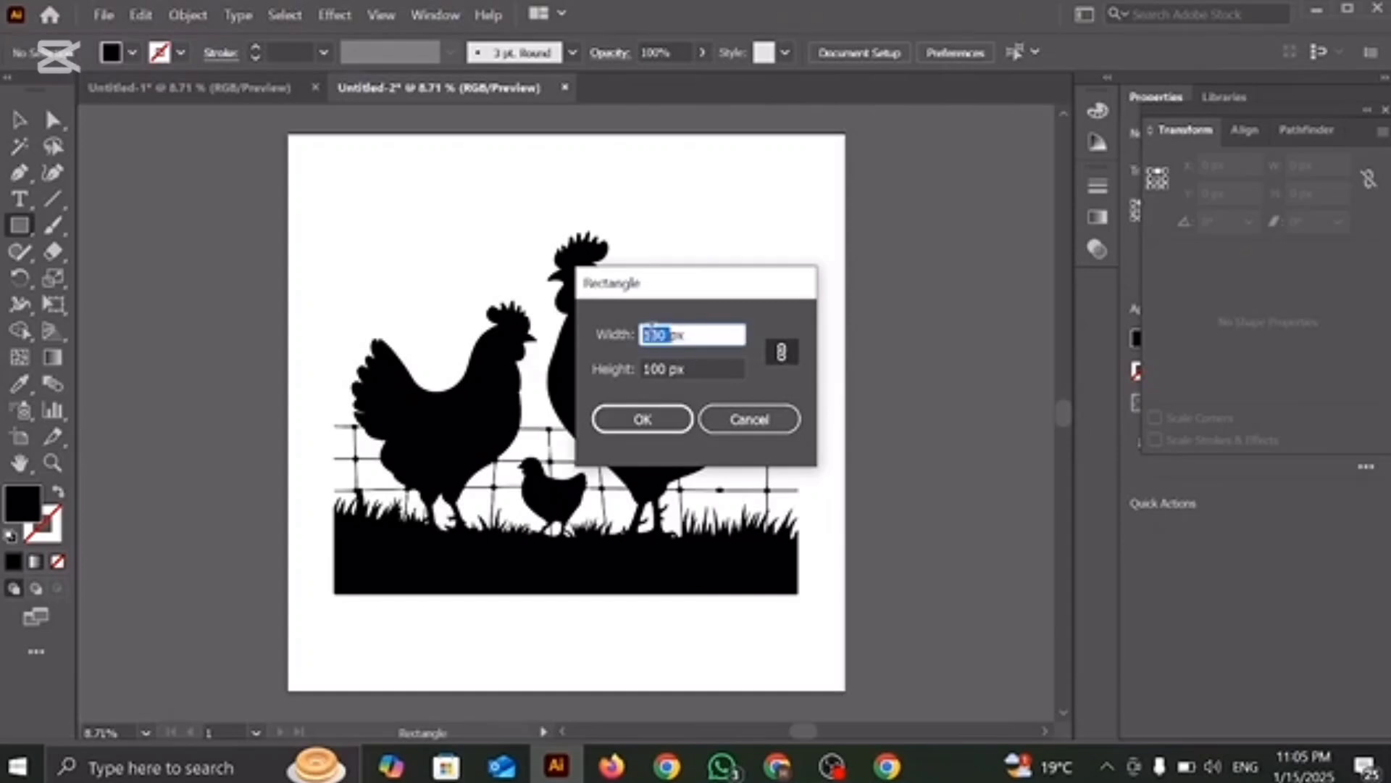
{"action": "type", "text": "4000"}
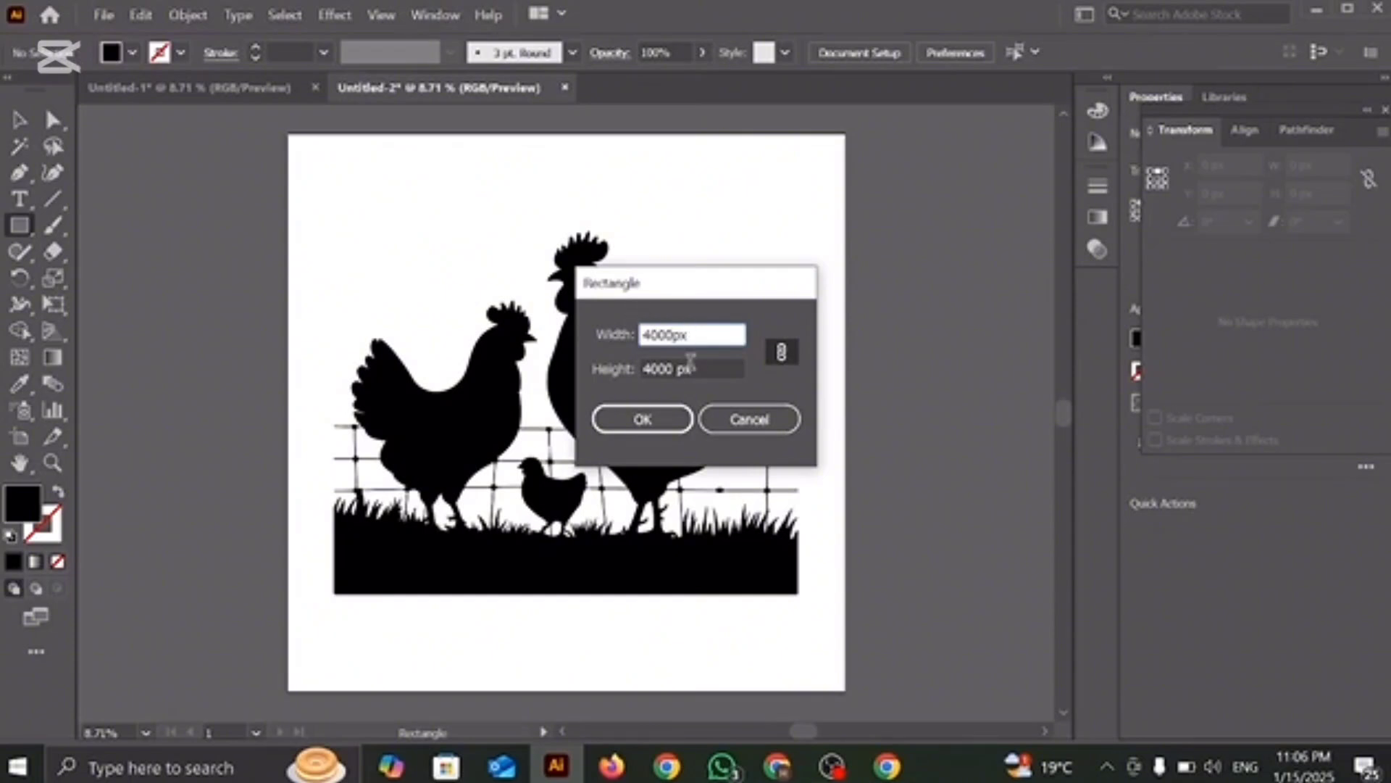
{"action": "left_click", "coordinate": [661, 418]}
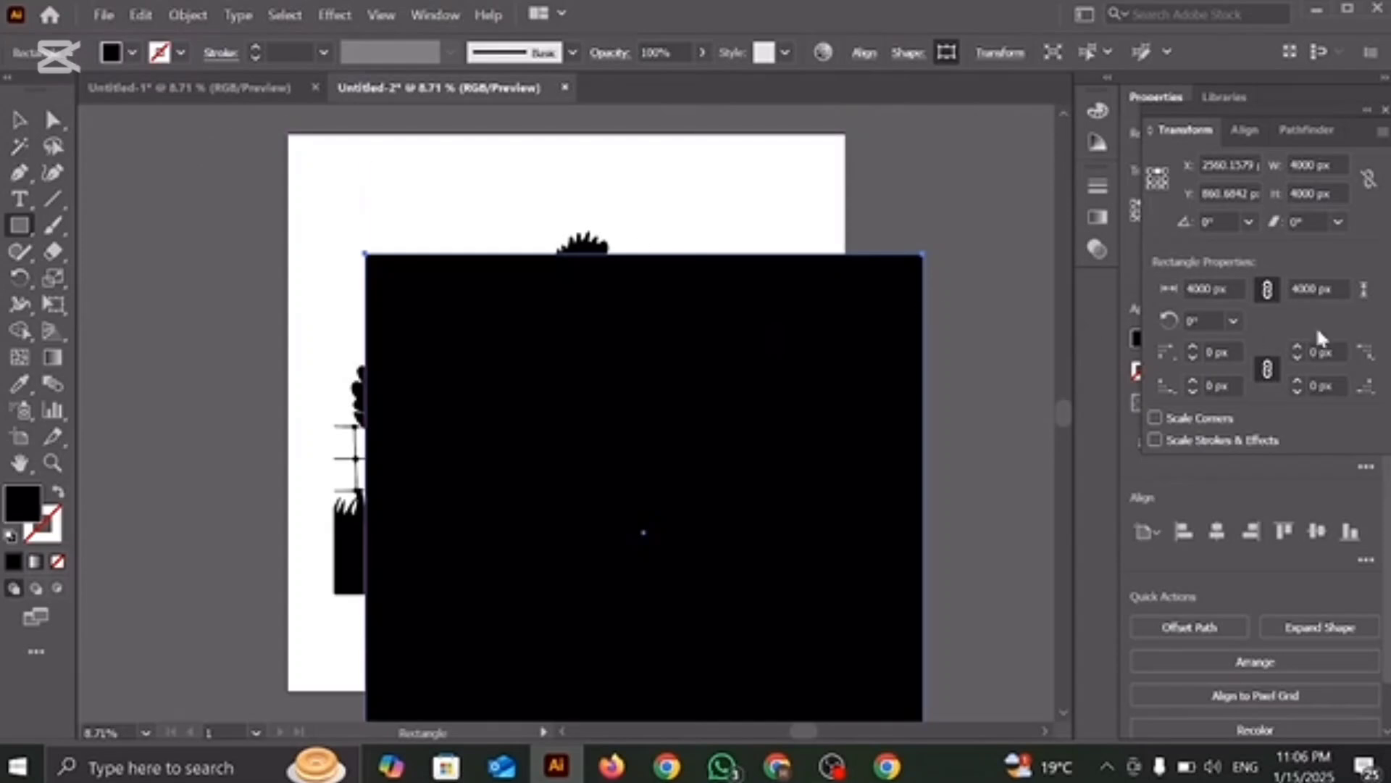
Centre the square on the artboard in both directions and fill it with white.
{"action": "left_click", "coordinate": [1216, 537]}
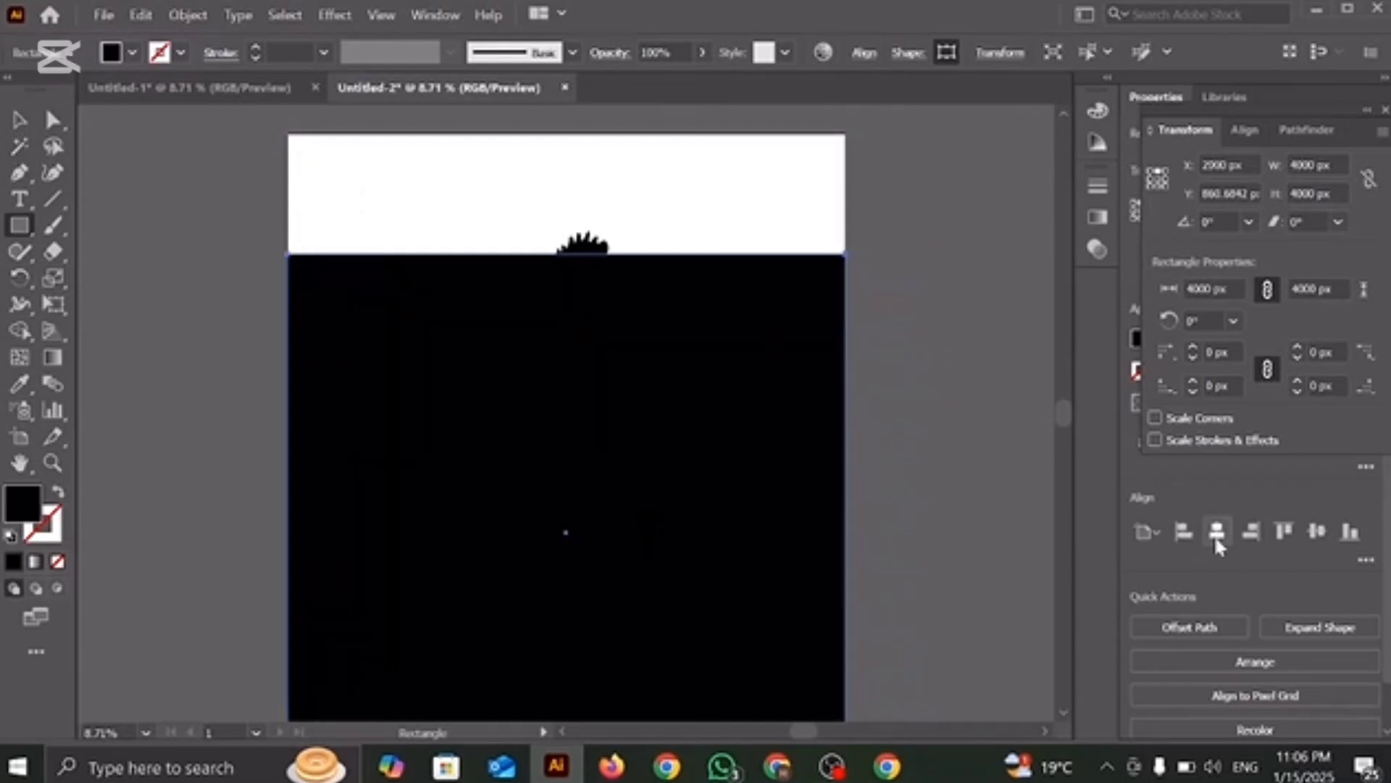
{"action": "left_click", "coordinate": [1317, 533]}
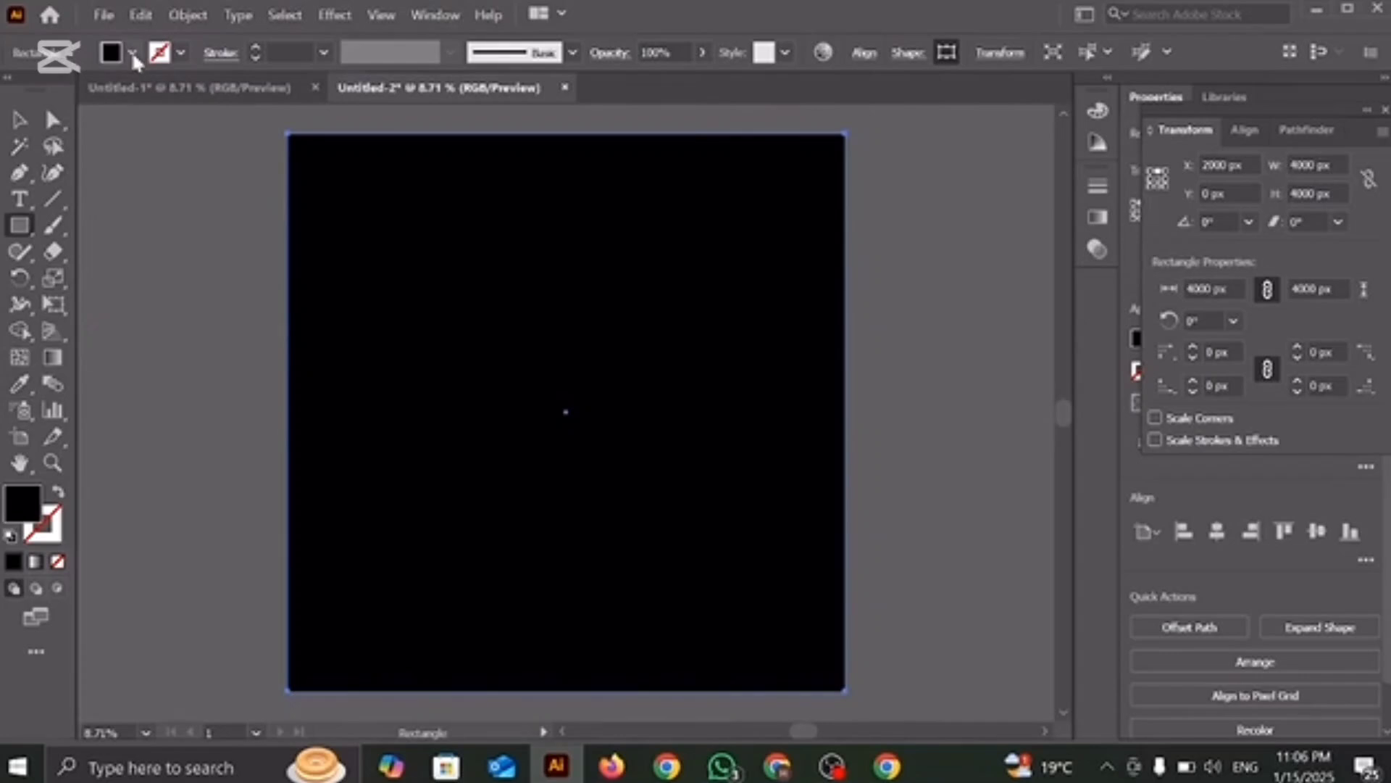
{"action": "left_click", "coordinate": [132, 53]}
{"action": "left_click", "coordinate": [36, 89]}
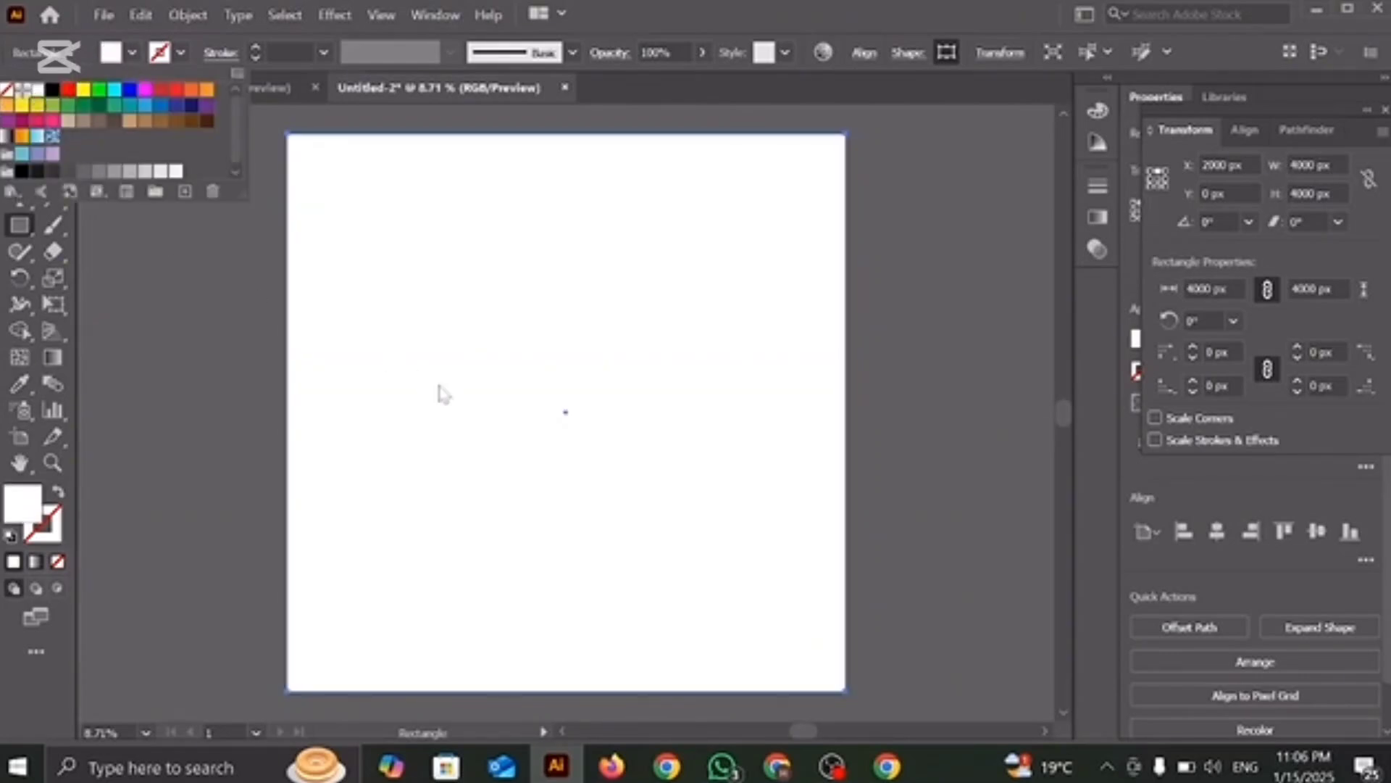
Send the white square to the back behind the chicken silhouettes and return to the Selection tool.
{"action": "left_click", "coordinate": [439, 386]}
{"action": "right_click", "coordinate": [441, 391]}
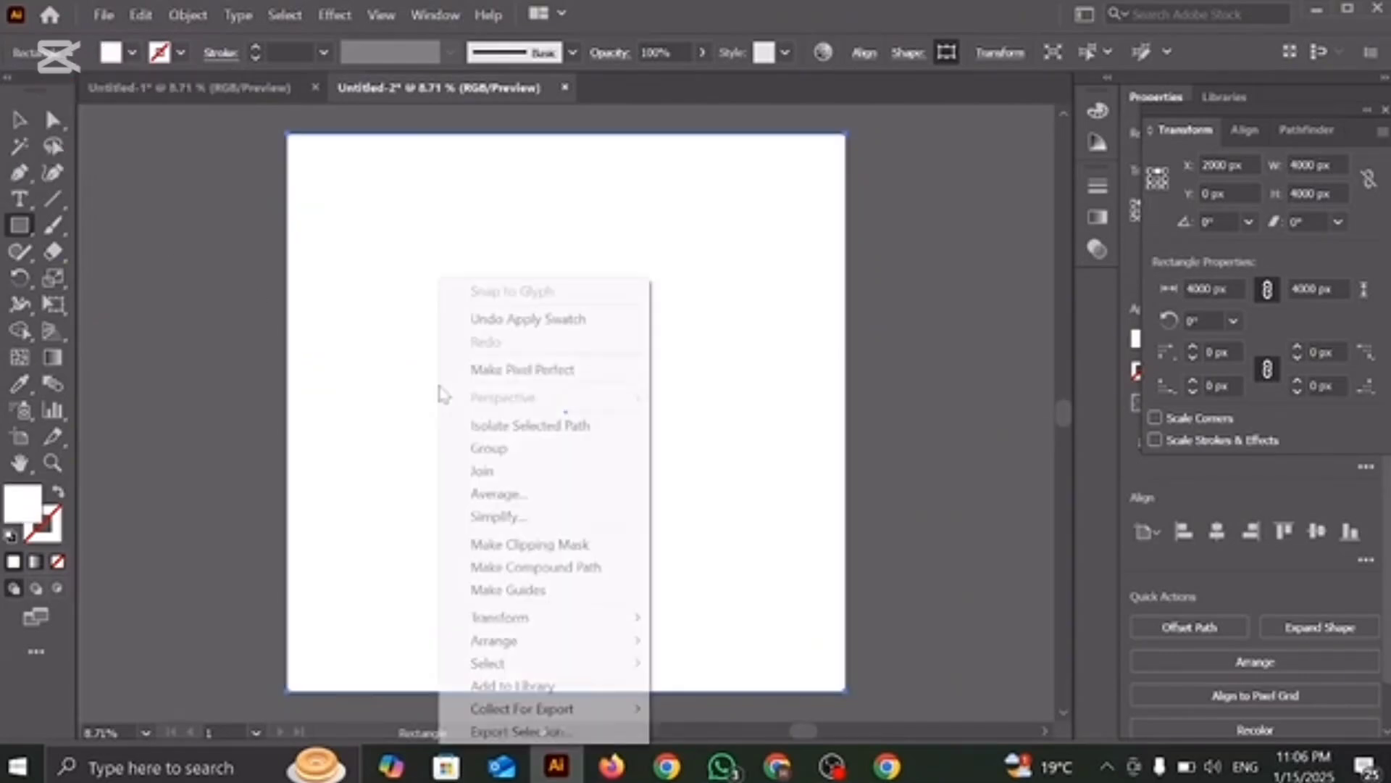
{"action": "mouse_move", "coordinate": [515, 621]}
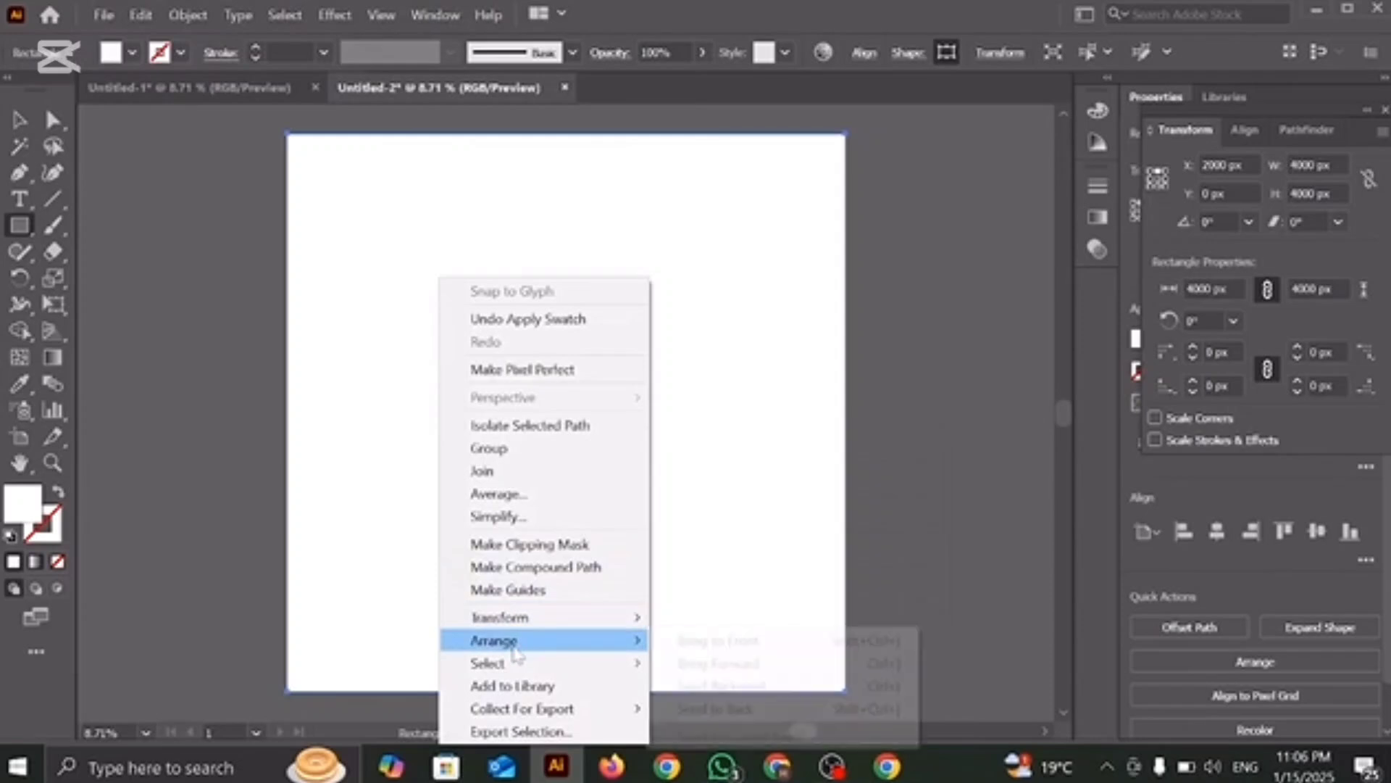
{"action": "left_click", "coordinate": [751, 709]}
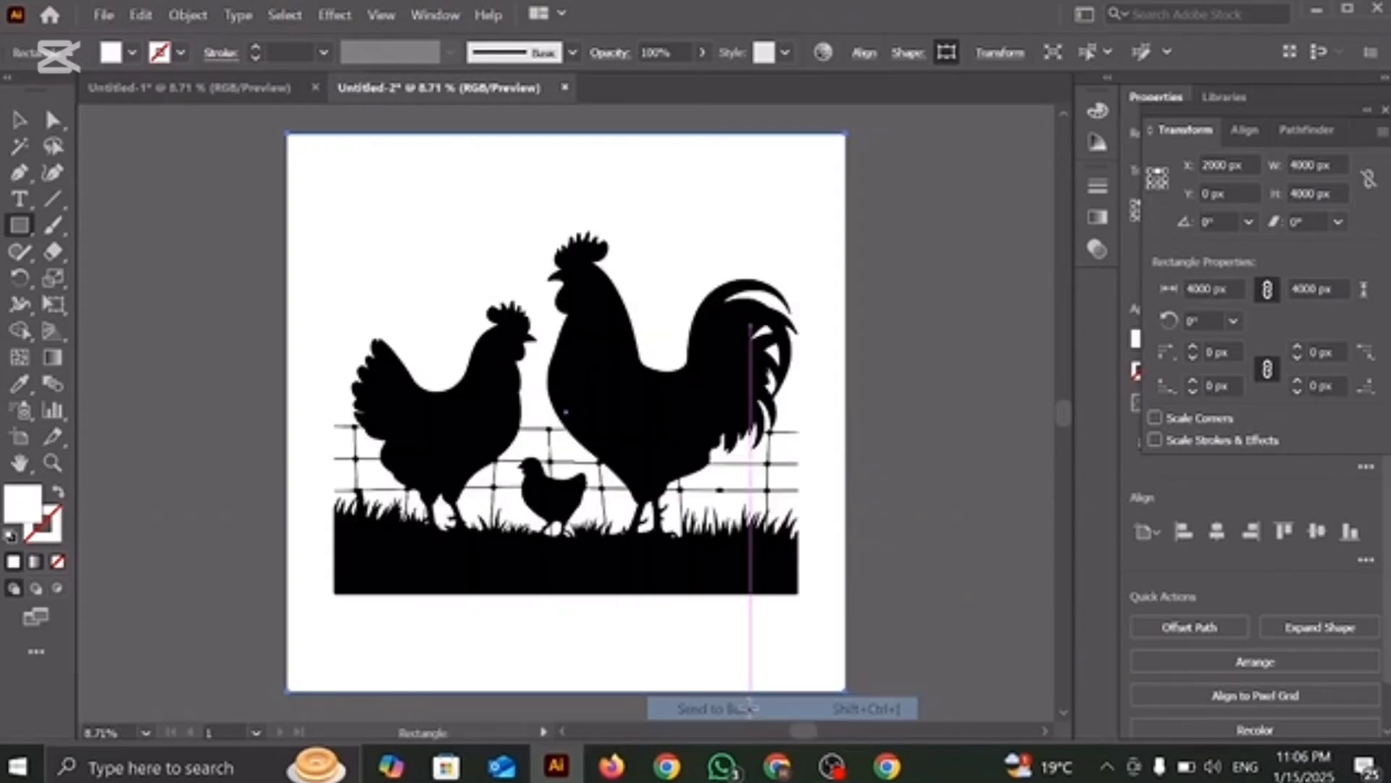
{"action": "left_click", "coordinate": [19, 119]}
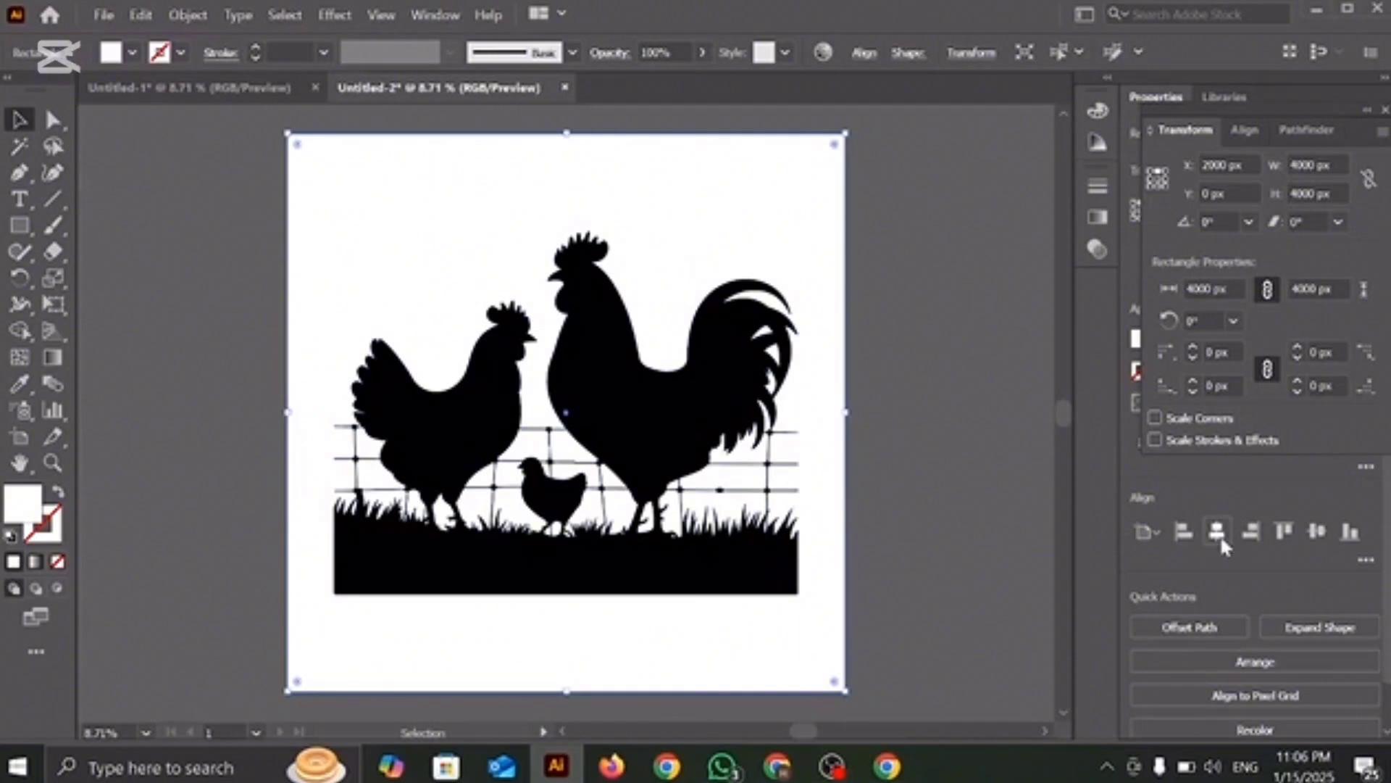
Select the chicken silhouette group, centre it on the artboard above the white square, and deselect it.
{"action": "left_click", "coordinate": [892, 367]}
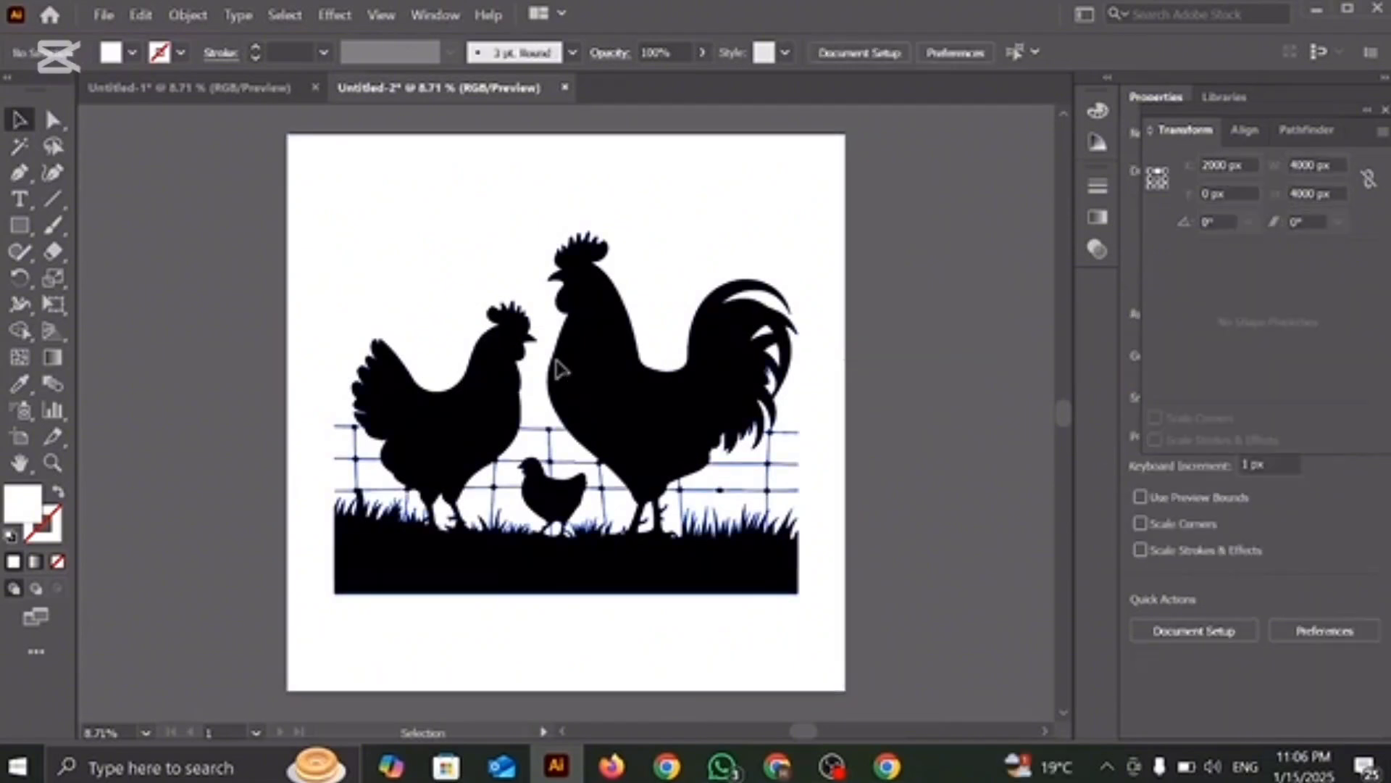
{"action": "left_click", "coordinate": [553, 367]}
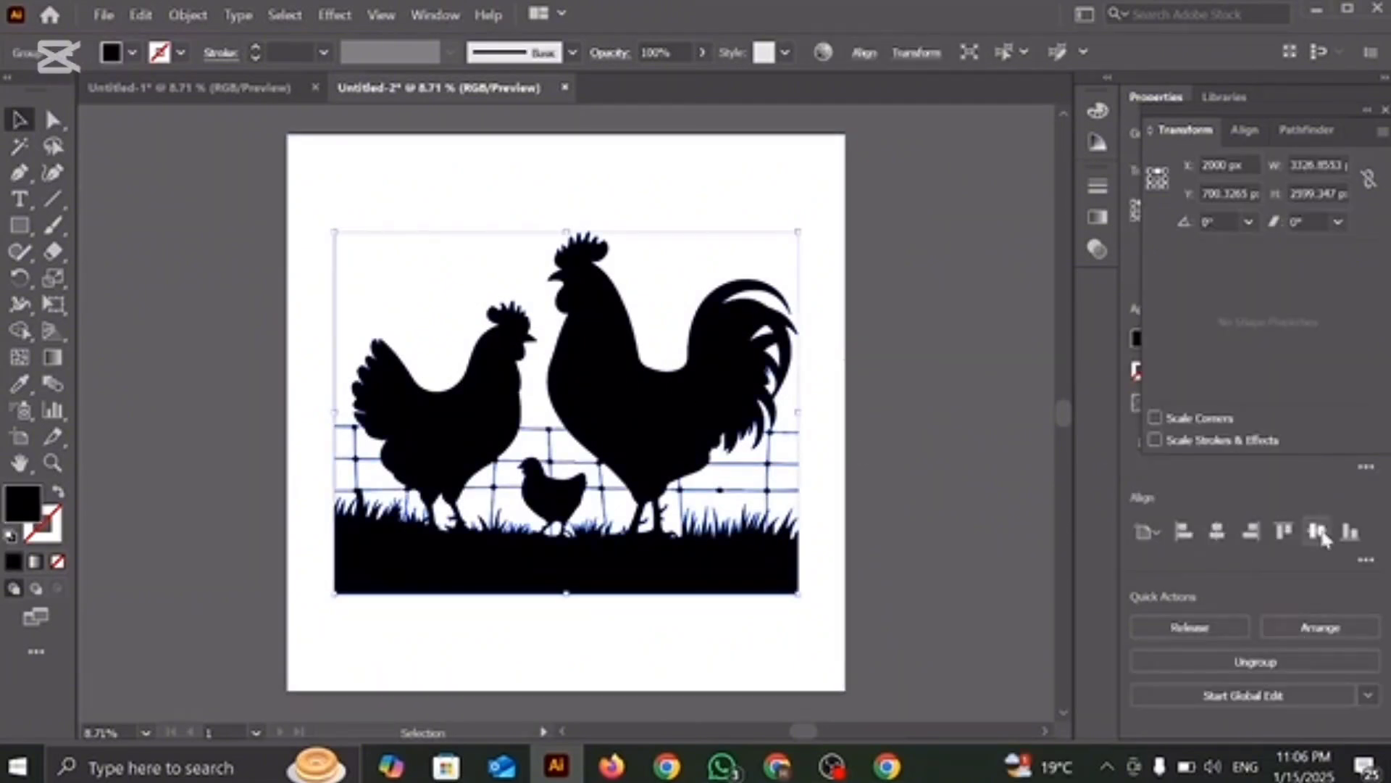
{"action": "left_click", "coordinate": [978, 359]}
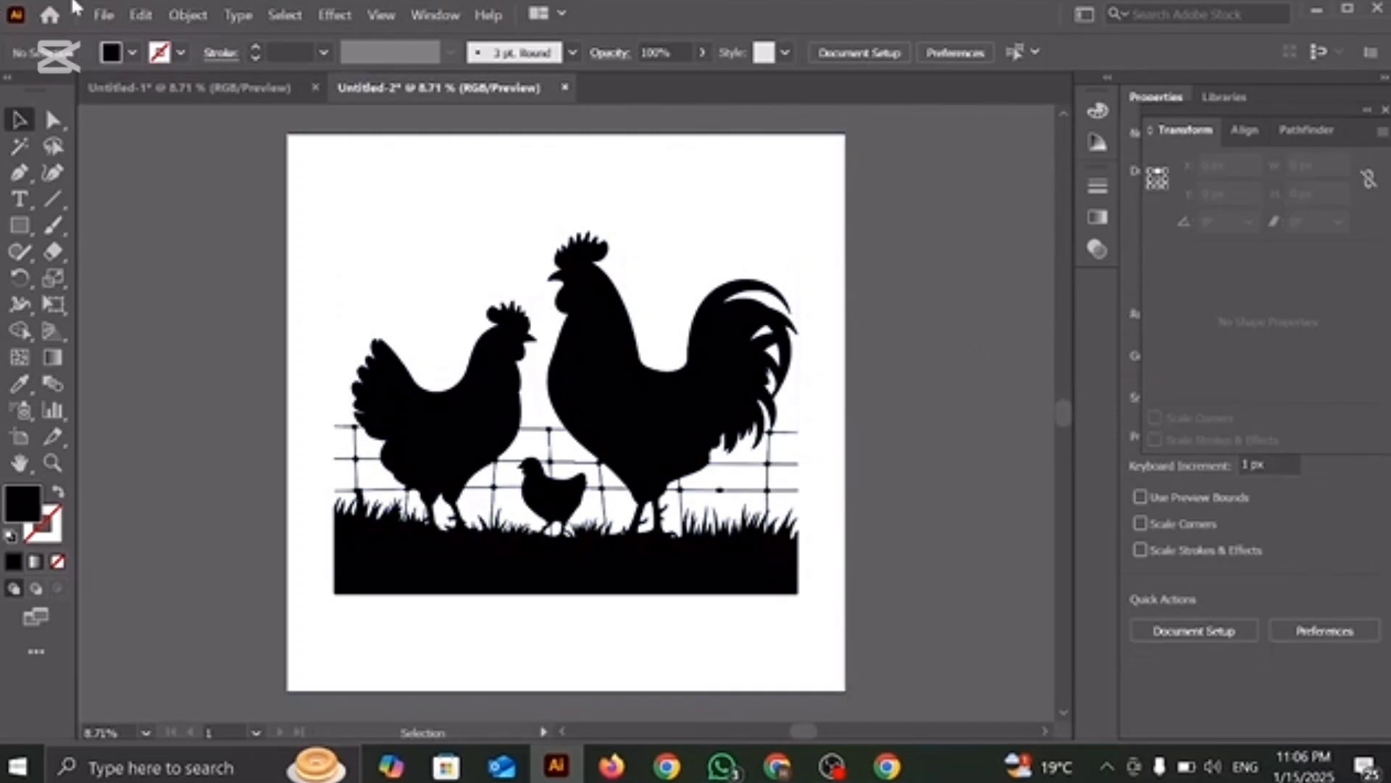
Start saving the document under a new name and choose the 15.01.25 folder inside JANUARY as the destination.
{"action": "left_click", "coordinate": [104, 15]}
{"action": "left_click", "coordinate": [156, 225]}
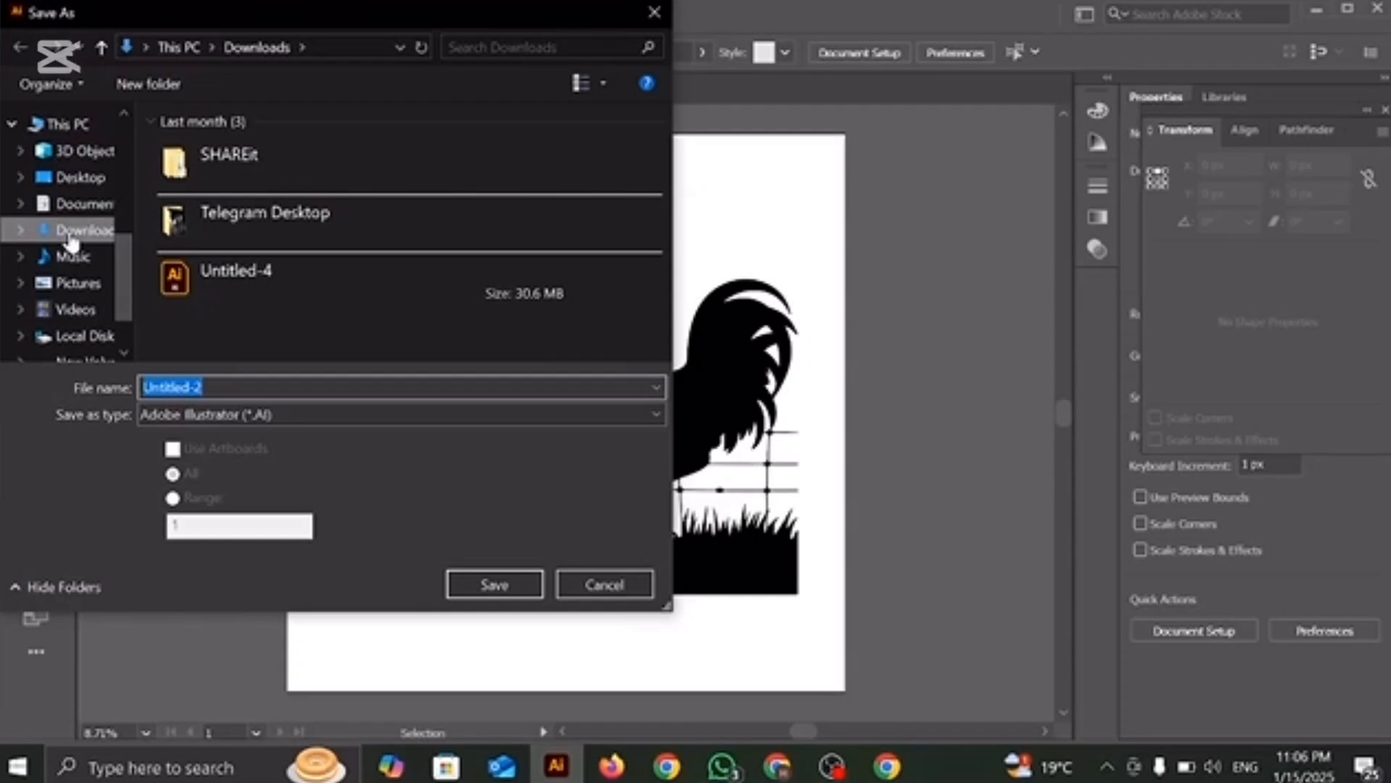
{"action": "scroll", "coordinate": [70, 241], "scroll_direction": "up", "scroll_amount": 1}
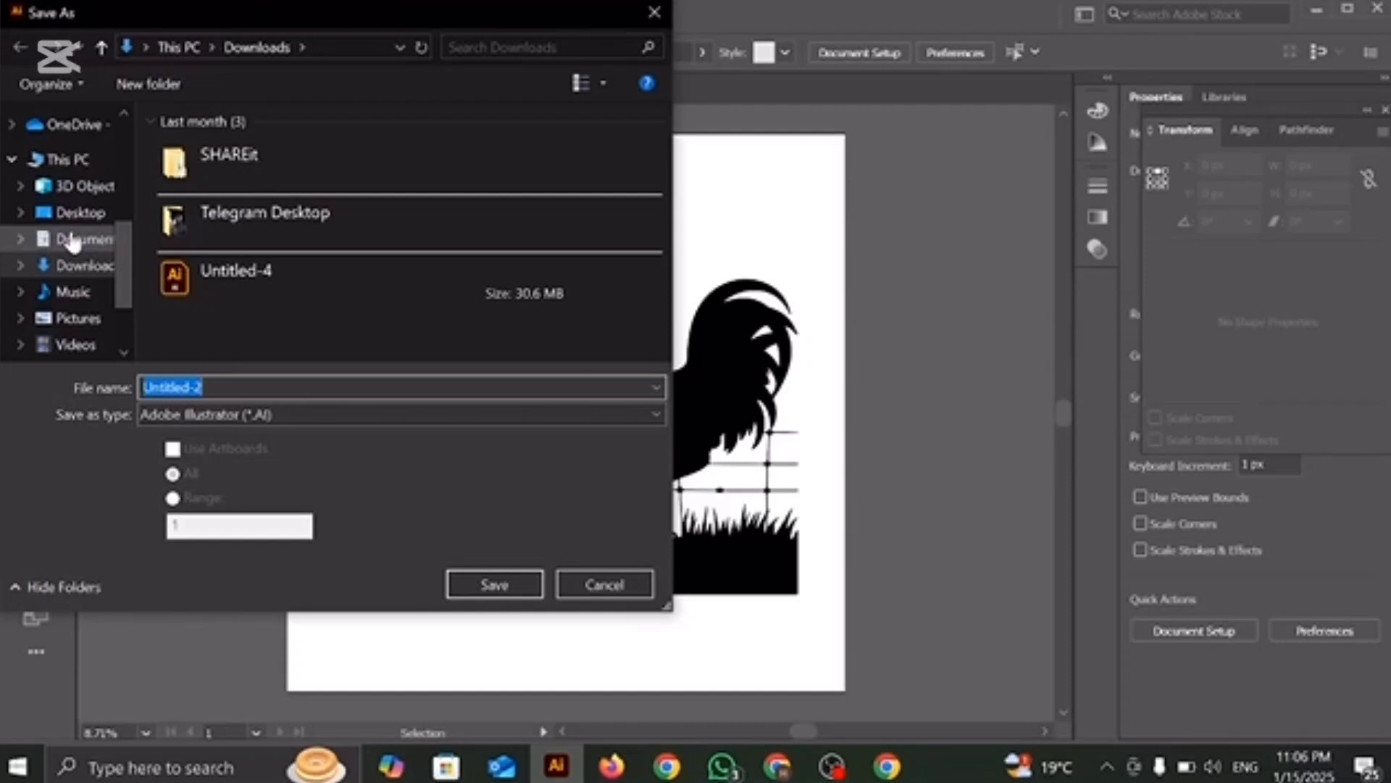
{"action": "scroll", "coordinate": [72, 243], "scroll_direction": "up", "scroll_amount": 3}
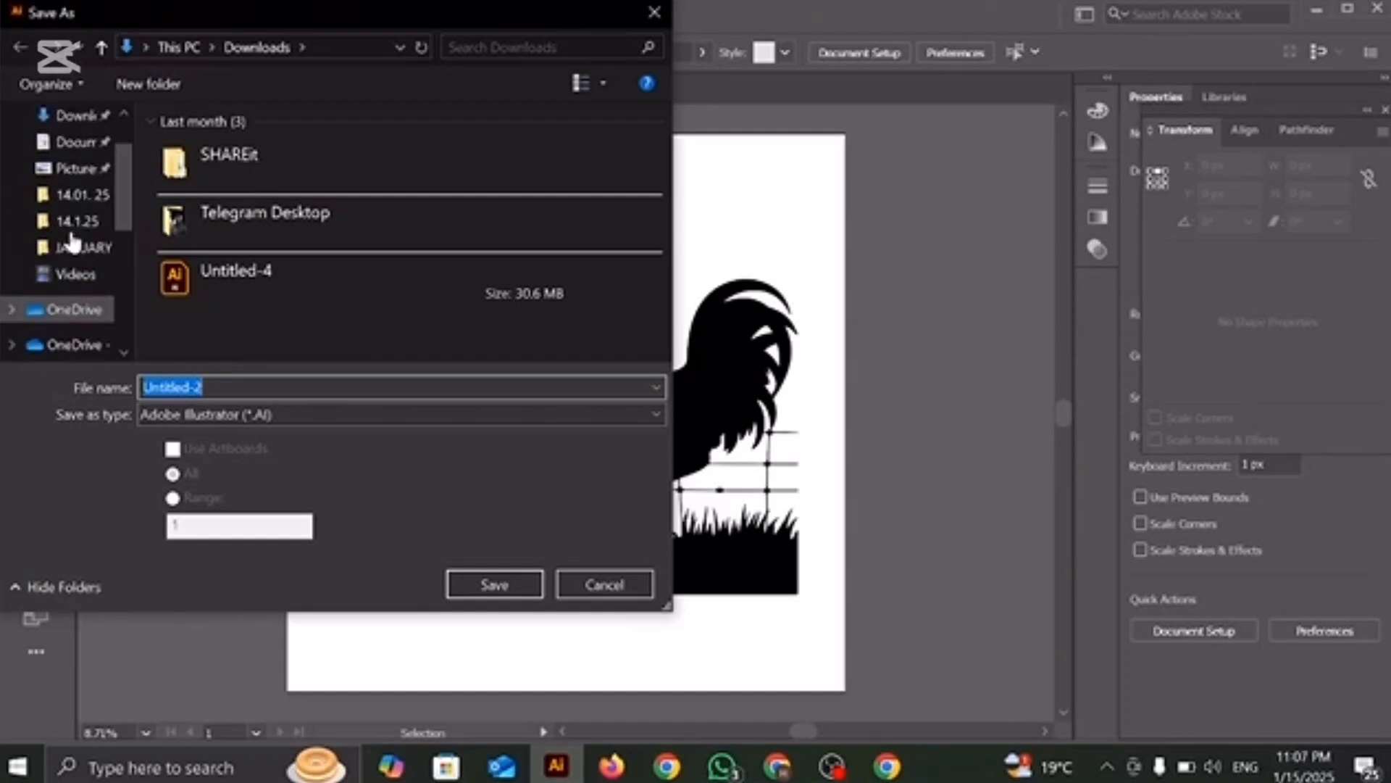
{"action": "left_click", "coordinate": [72, 245]}
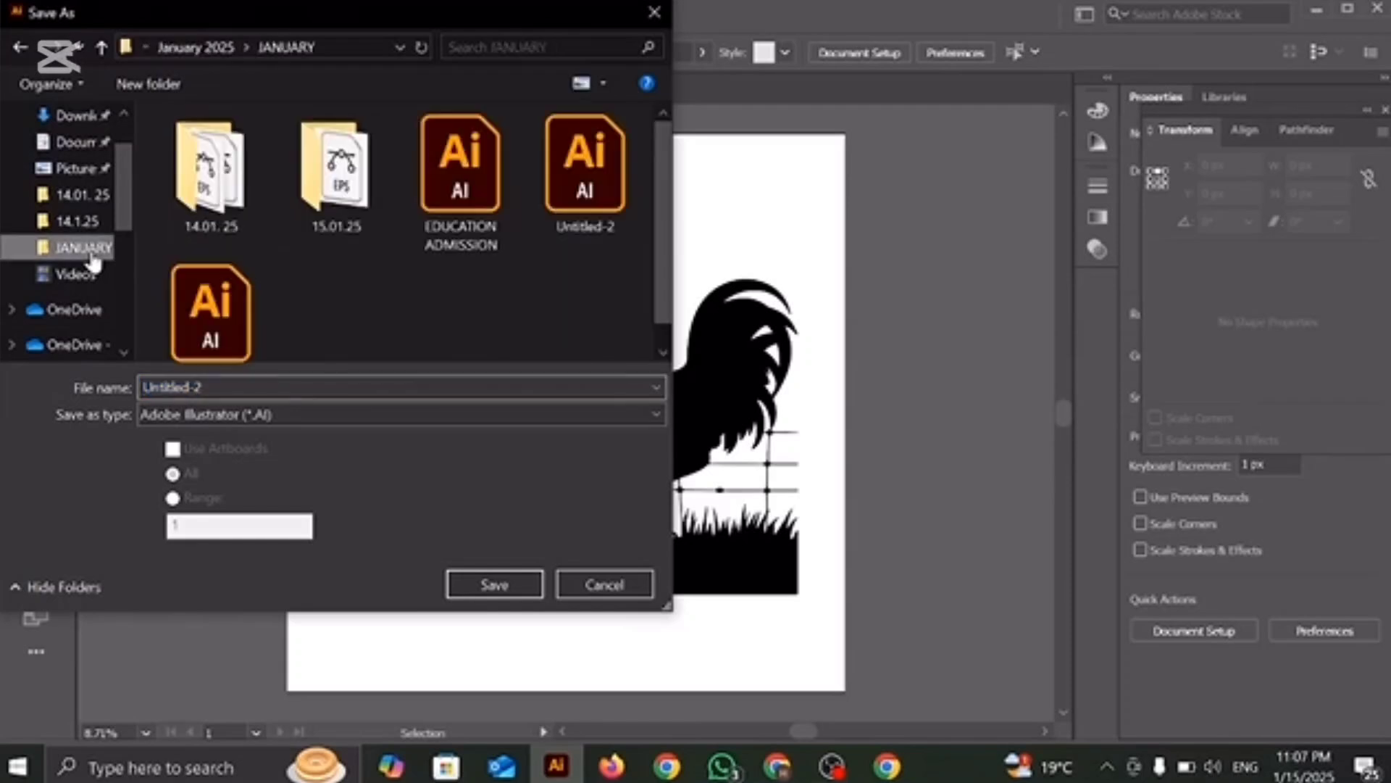
{"action": "double_click", "coordinate": [342, 208]}
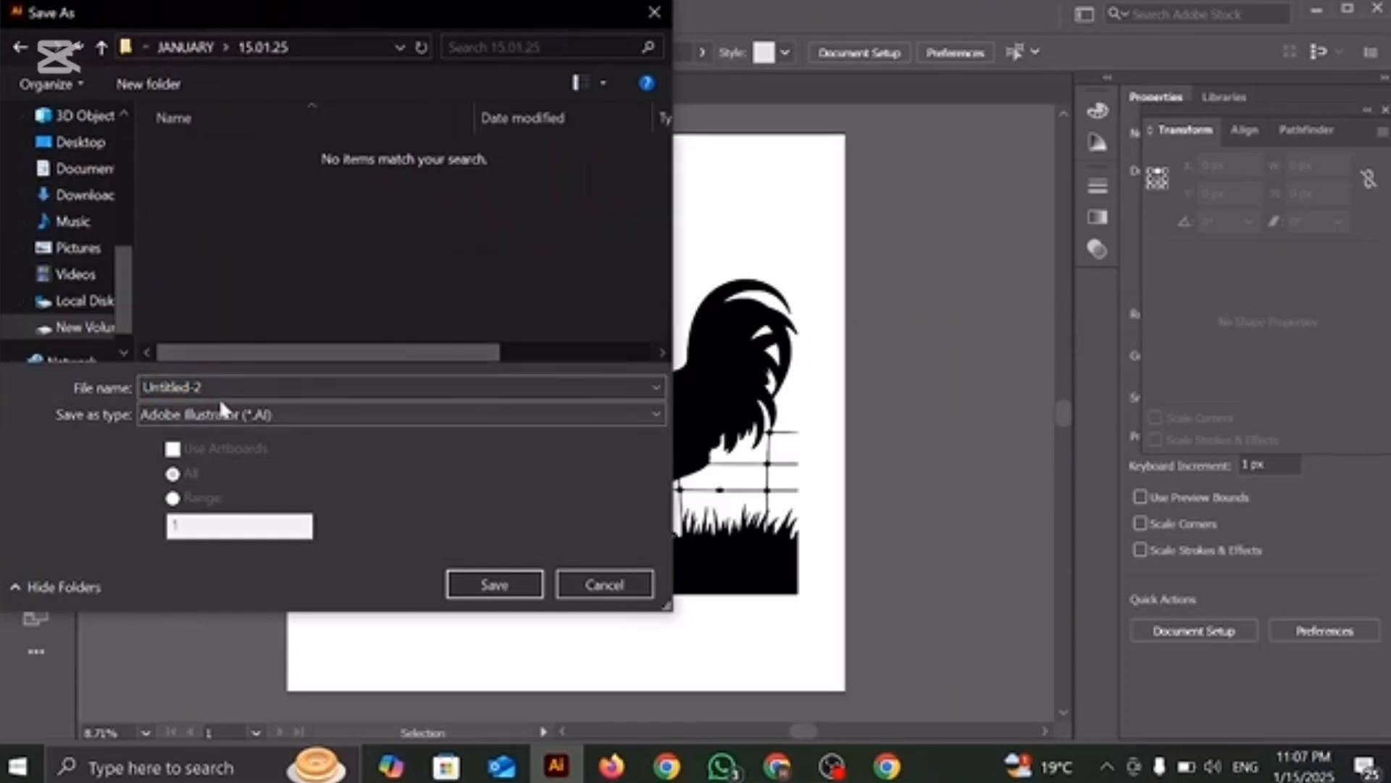
Name the file "Hen Vector".
{"action": "left_click_drag", "start_coordinate": [204, 388], "coordinate": [194, 387]}
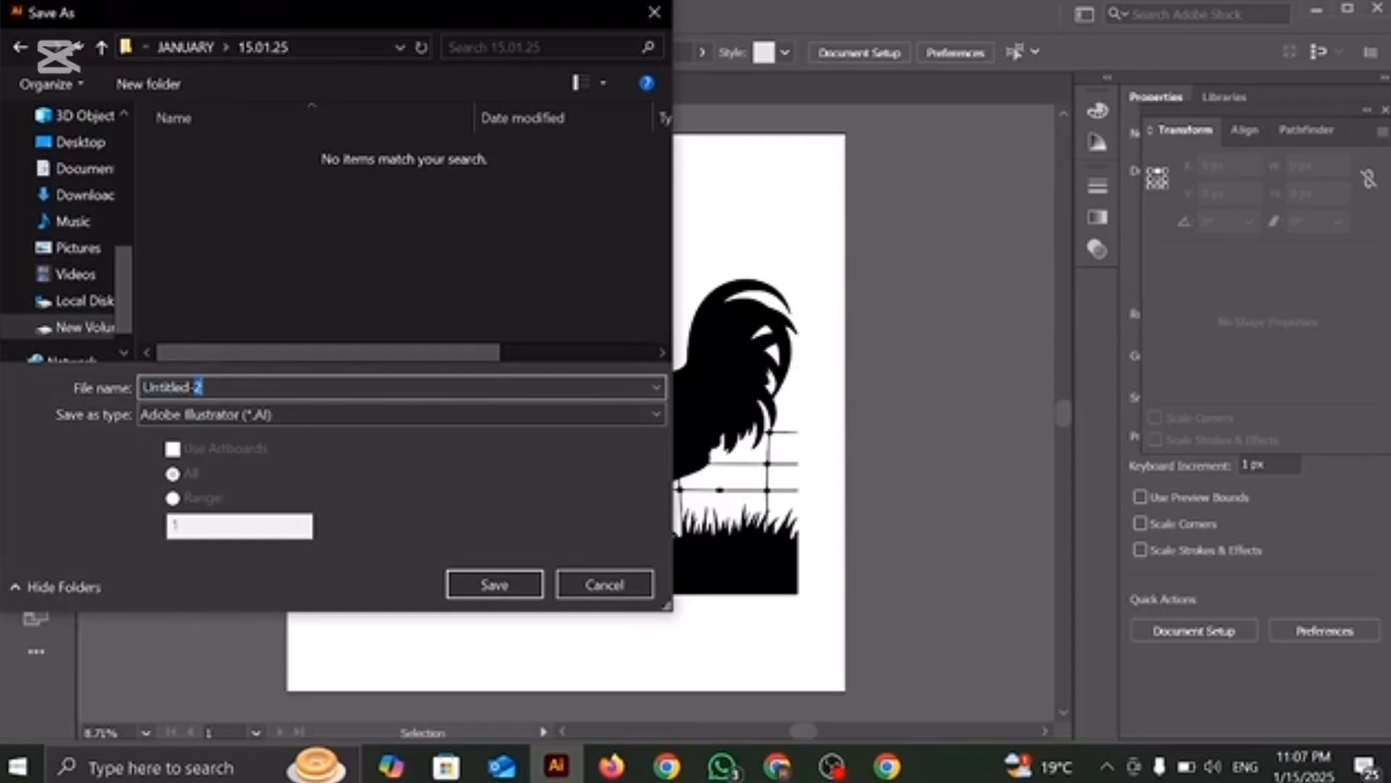
{"action": "key", "text": "BackSpace"}
{"action": "key", "text": "BackSpace"}
{"action": "key", "text": "BackSpace"}
{"action": "key", "text": "BackSpace"}
{"action": "key", "text": "BackSpace"}
{"action": "type", "text": "Hen Vector"}
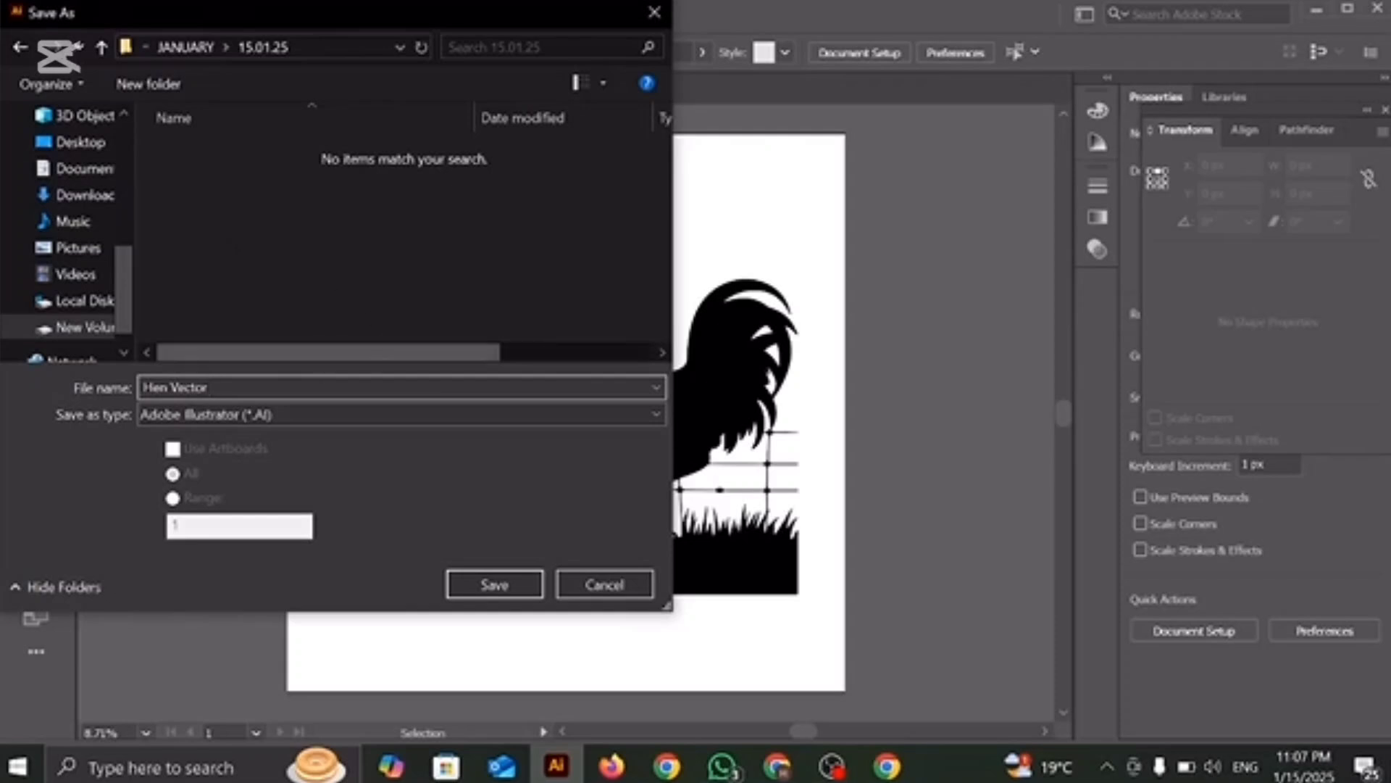
Save the file in Illustrator EPS format with the version set to Illustrator 10 EPS.
{"action": "left_click", "coordinate": [216, 418]}
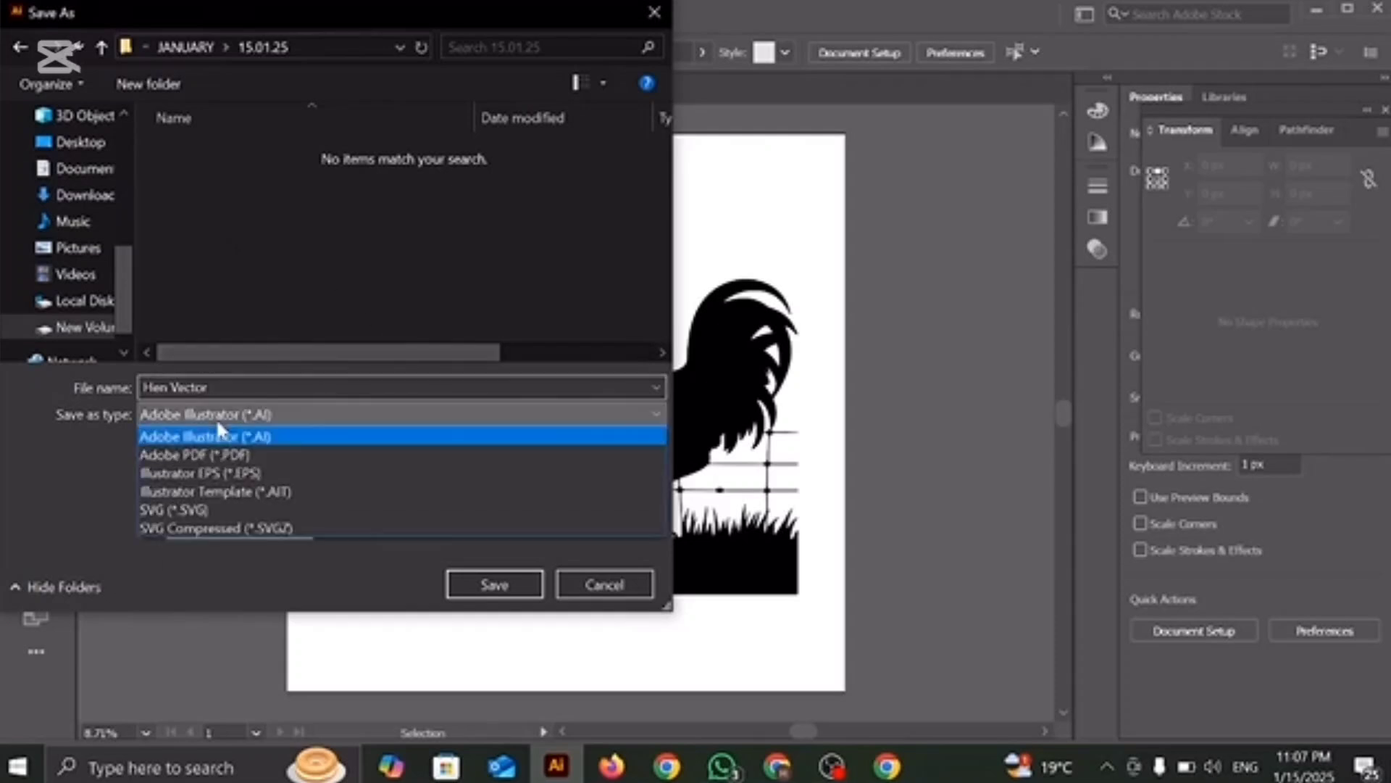
{"action": "left_click", "coordinate": [242, 471]}
{"action": "left_click", "coordinate": [495, 584]}
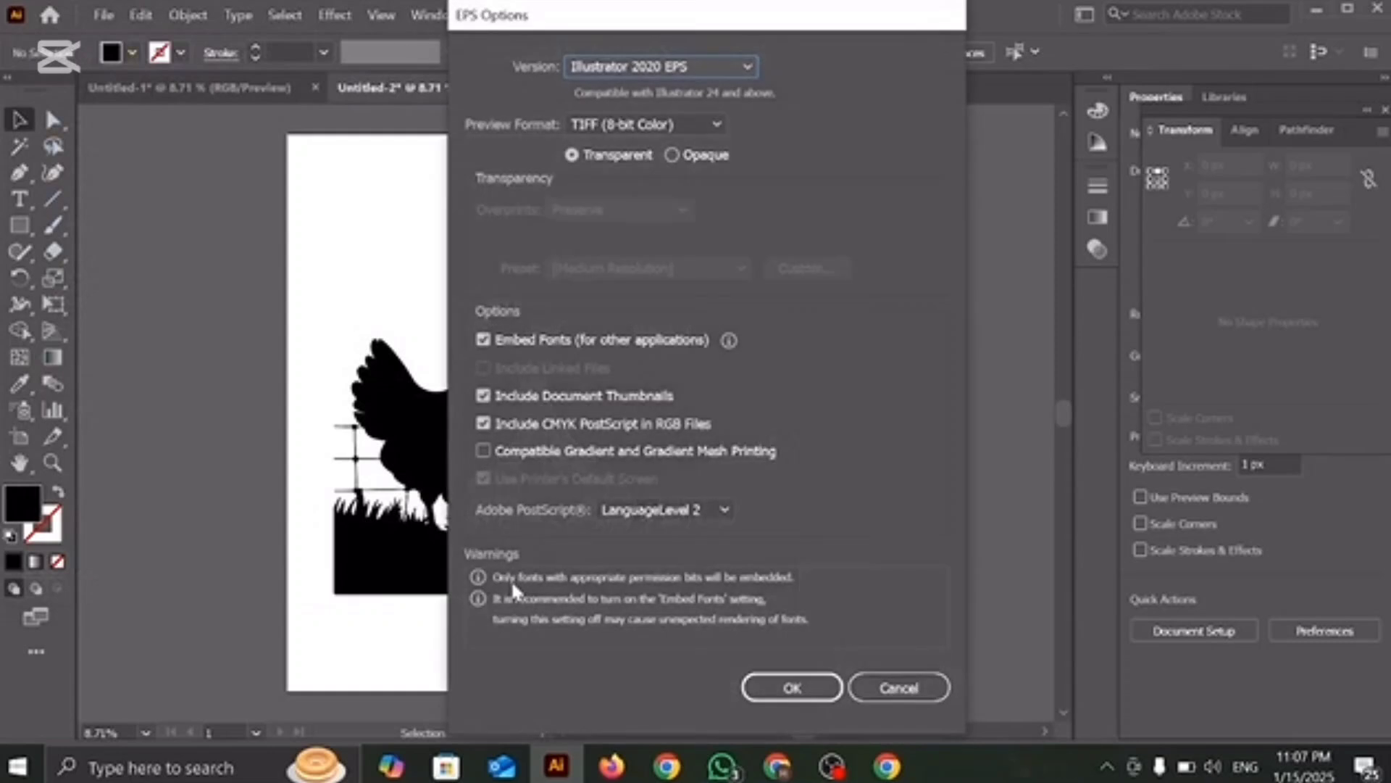
{"action": "left_click", "coordinate": [720, 66]}
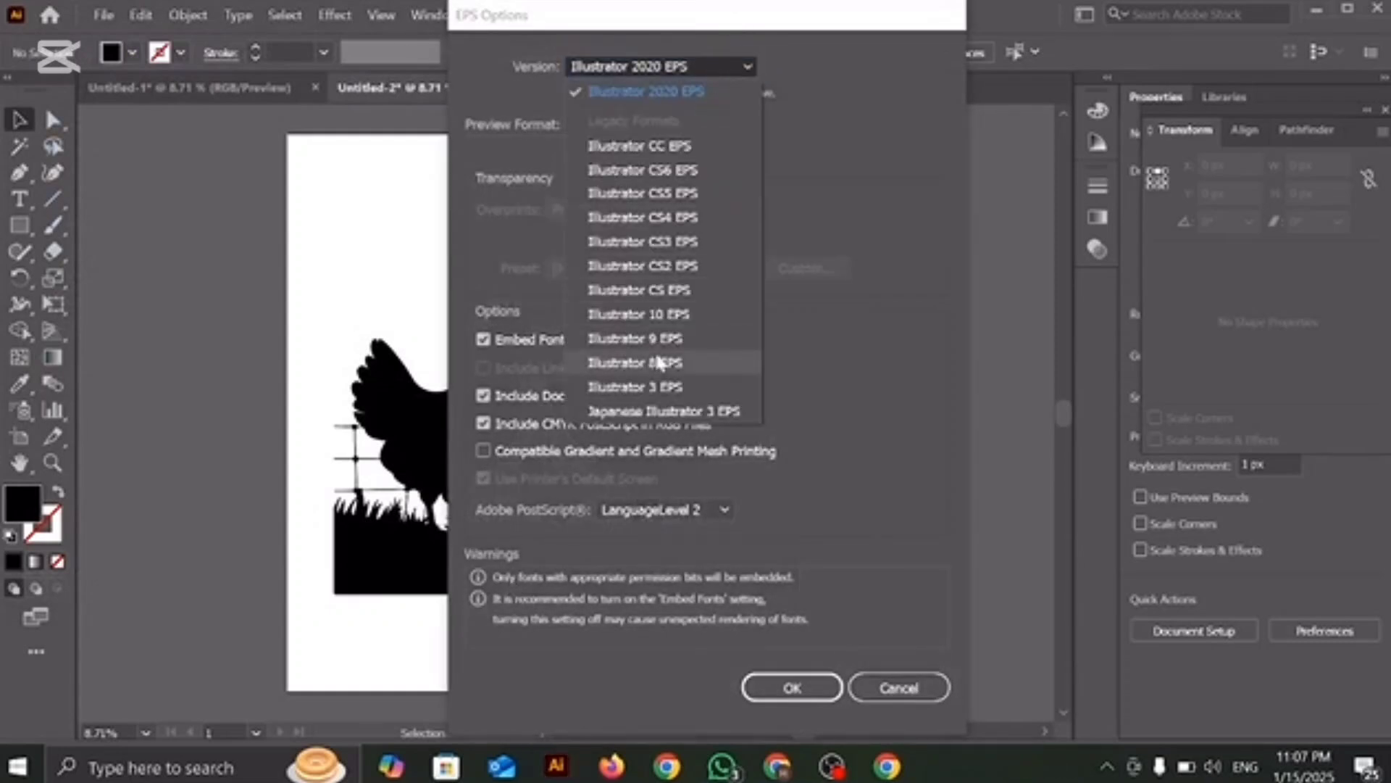
{"action": "key", "text": "Escape"}
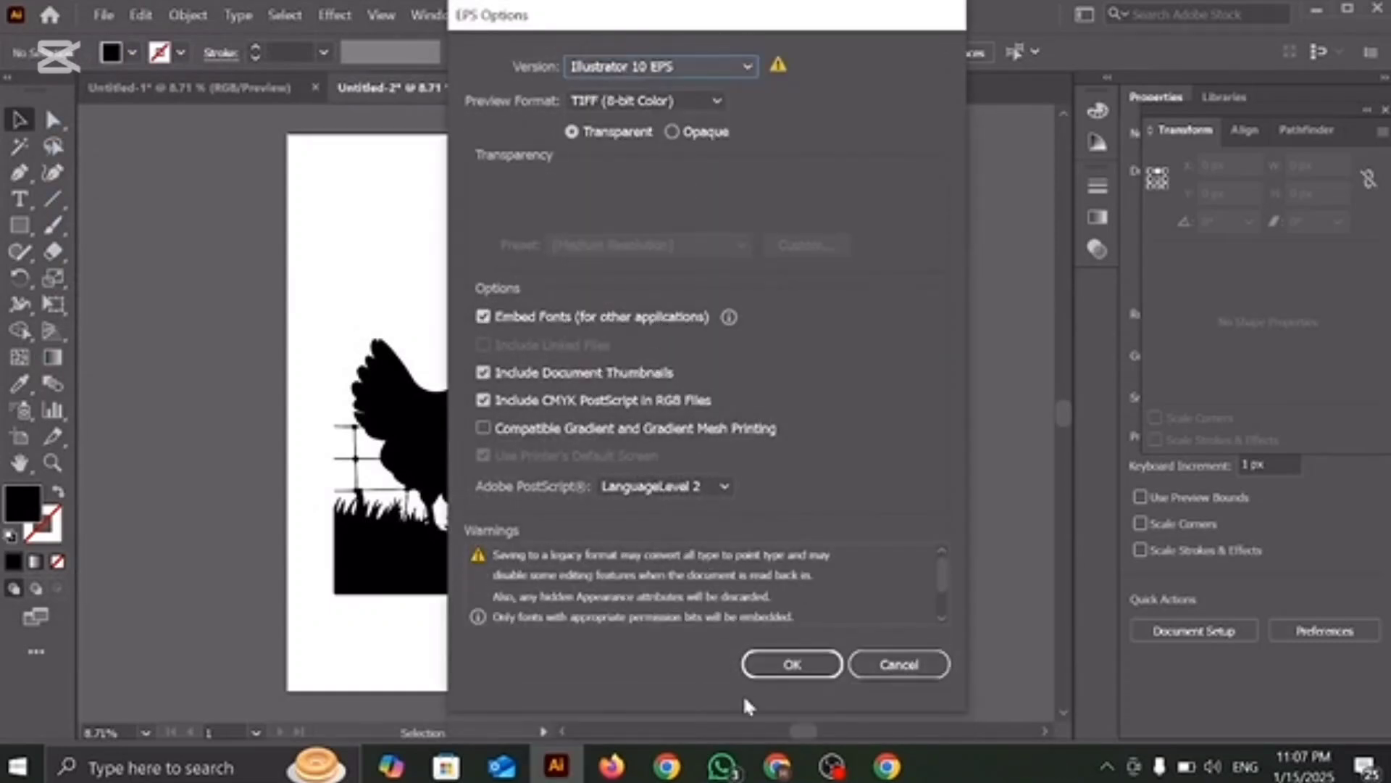
{"action": "left_click", "coordinate": [794, 670]}
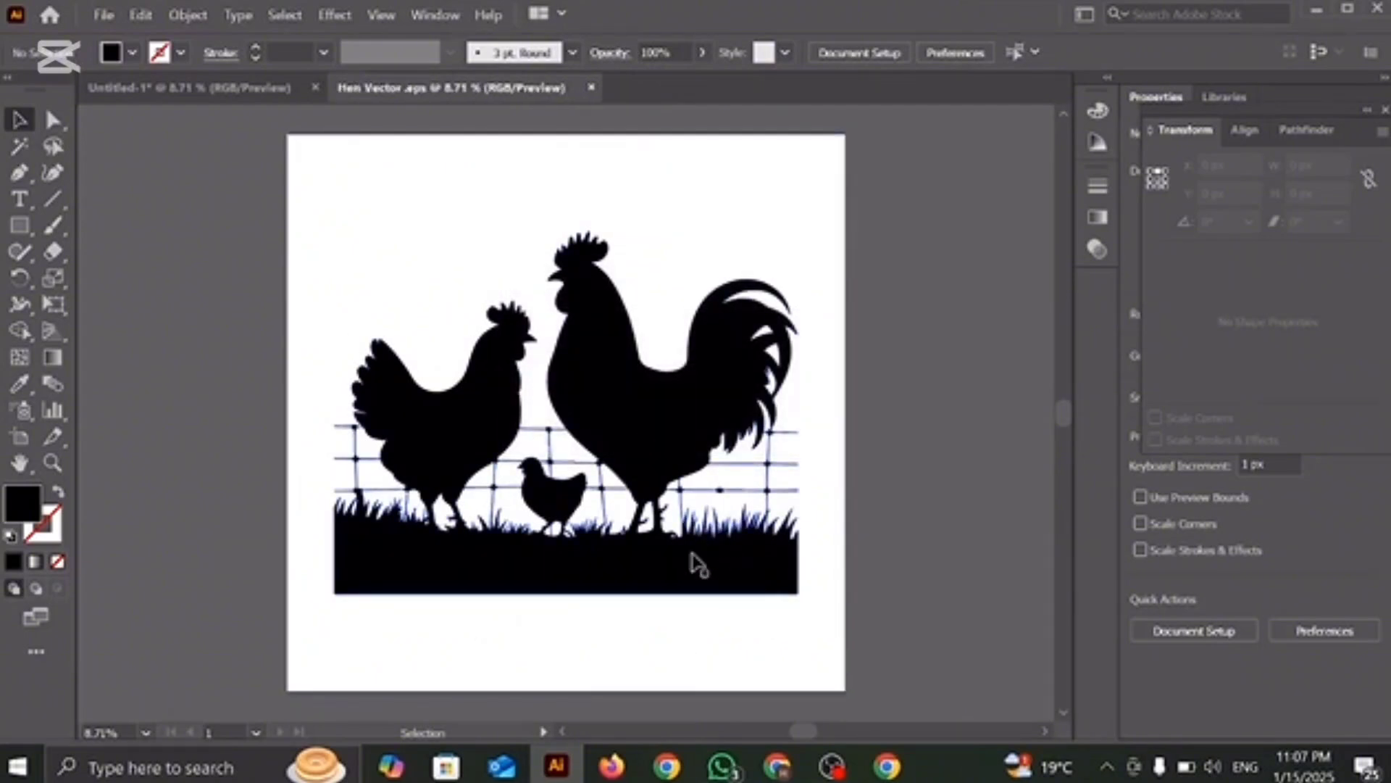
Switch to the Adobe Stock contributor site in Chrome and upload the Hen Vector file from the 15.01.25 folder.
{"action": "left_click", "coordinate": [1317, 8]}
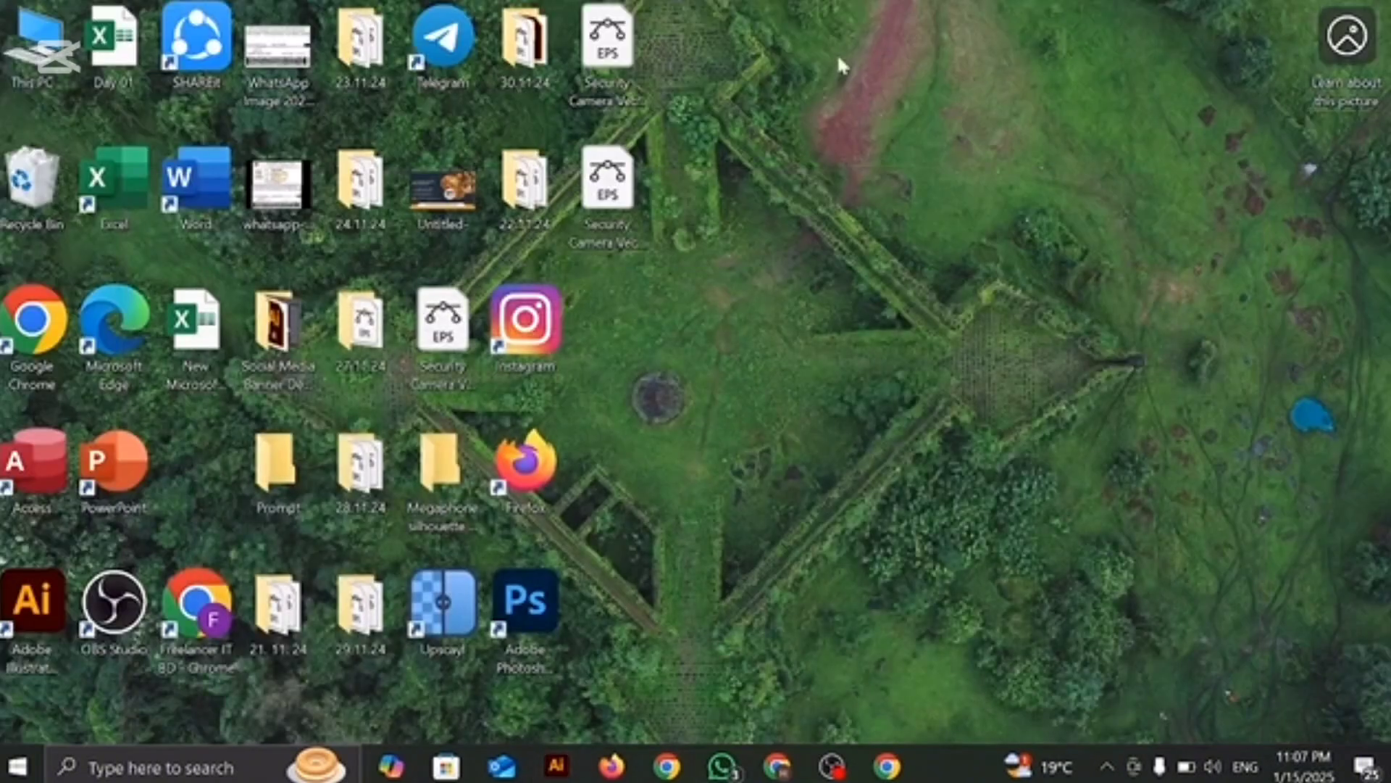
{"action": "left_click", "coordinate": [780, 770]}
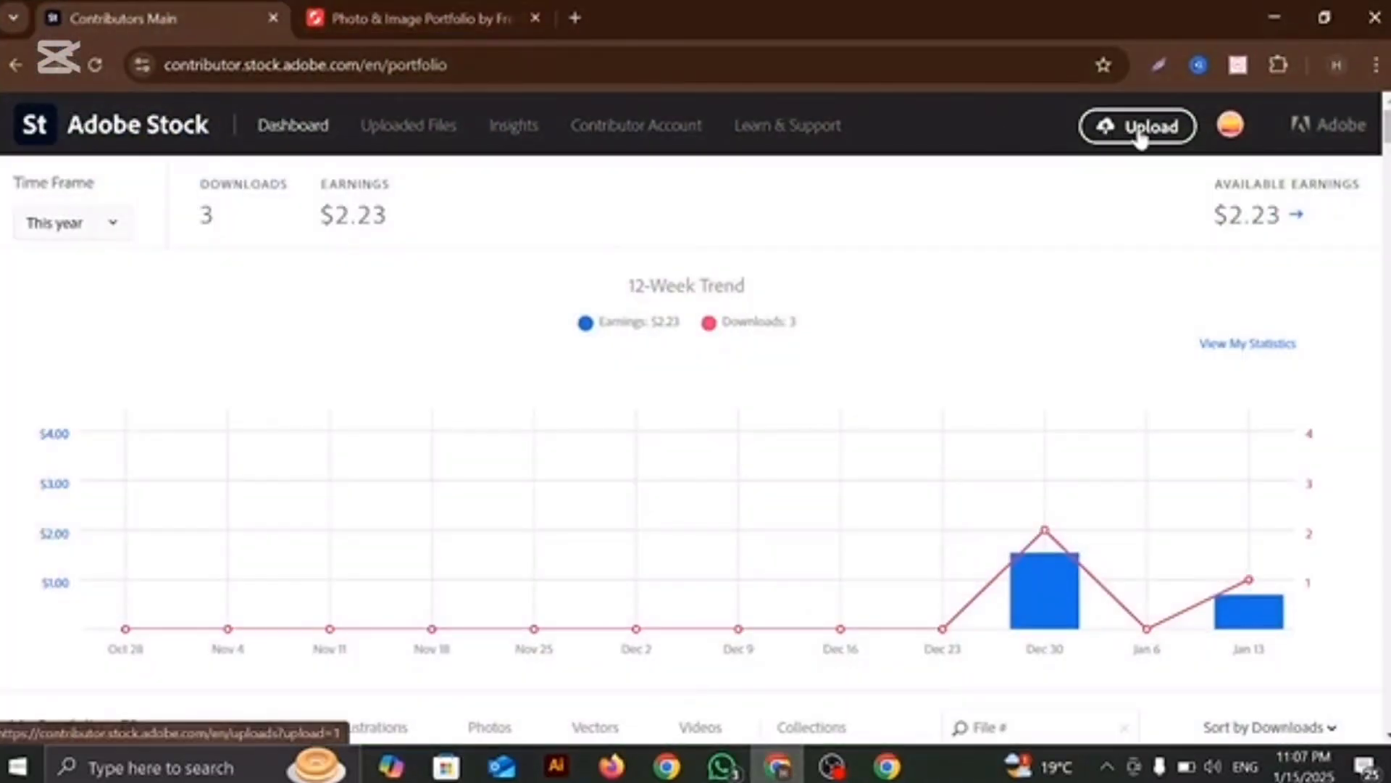
{"action": "left_click", "coordinate": [1140, 131]}
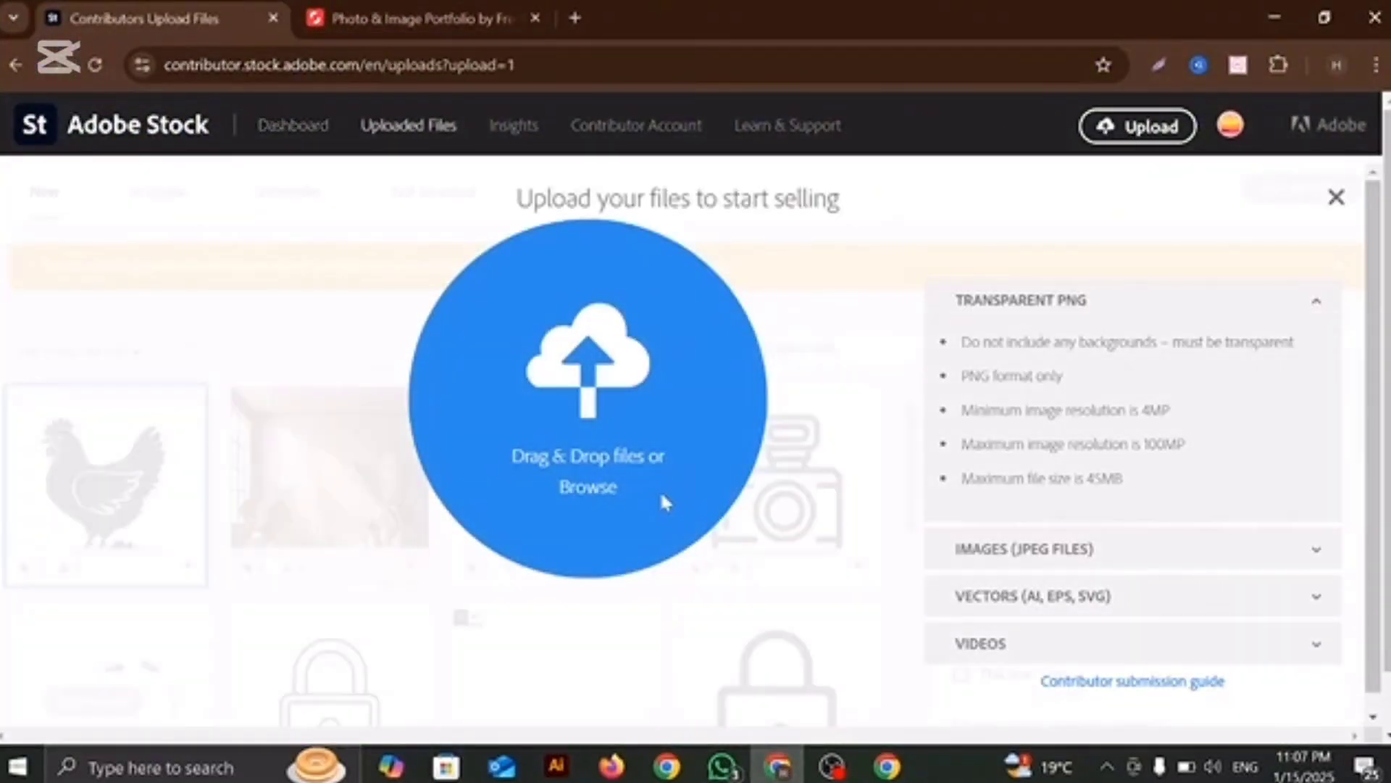
{"action": "left_click", "coordinate": [576, 497]}
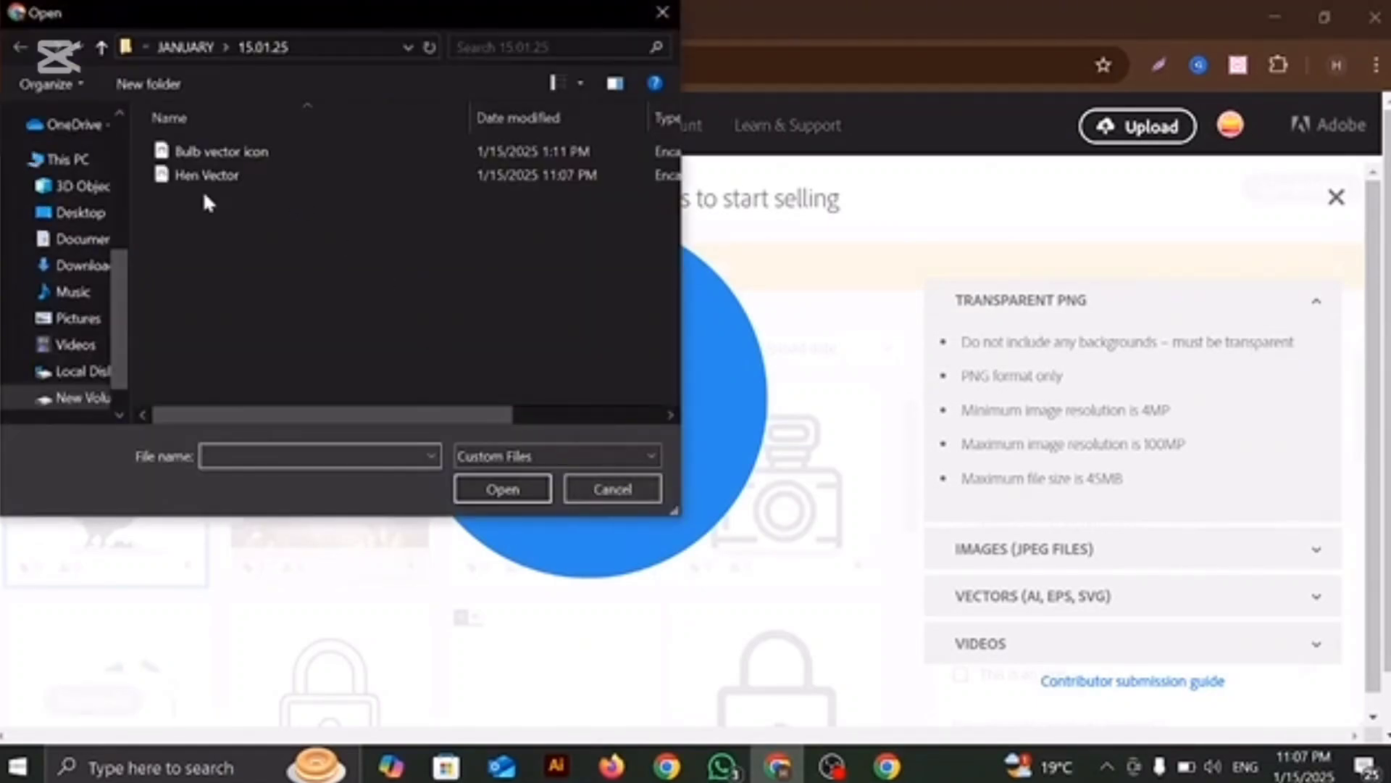
{"action": "left_click", "coordinate": [201, 180]}
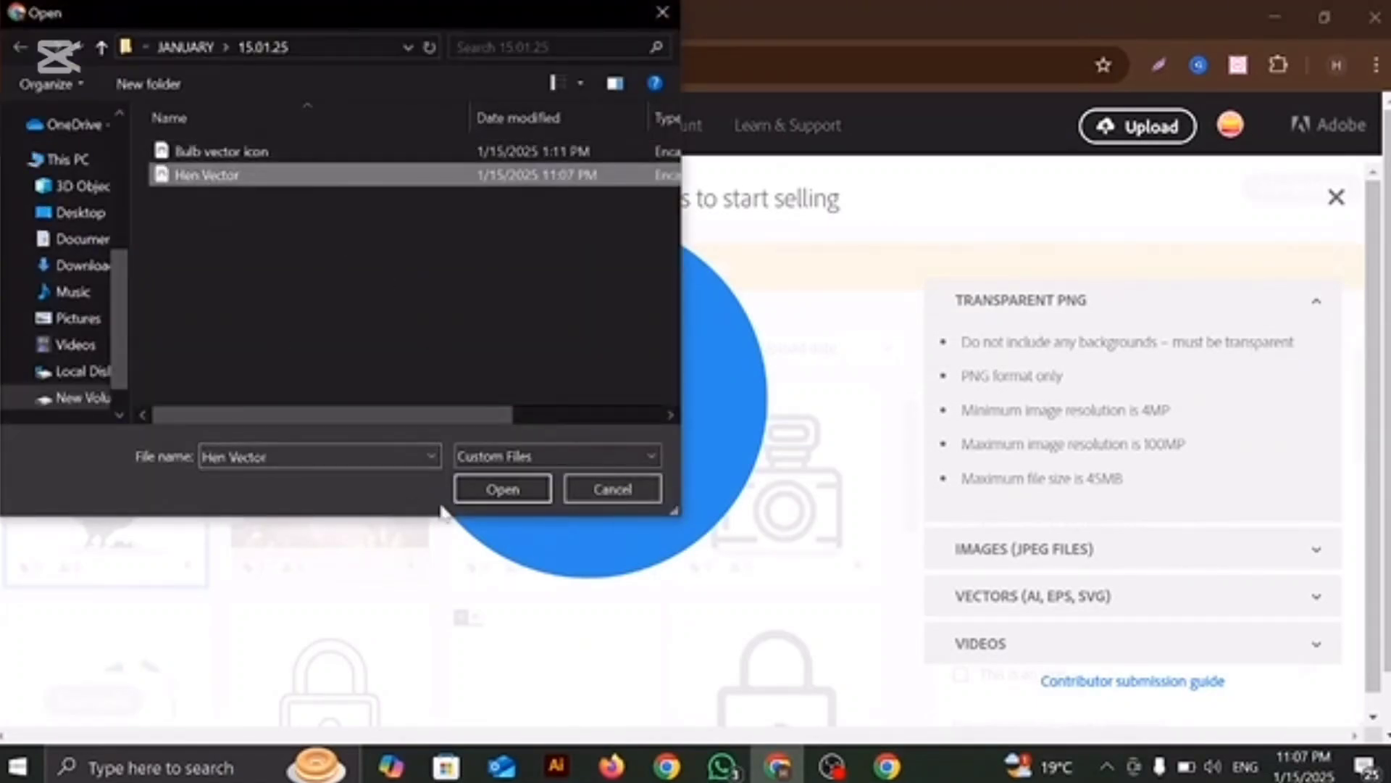
{"action": "left_click", "coordinate": [481, 487]}
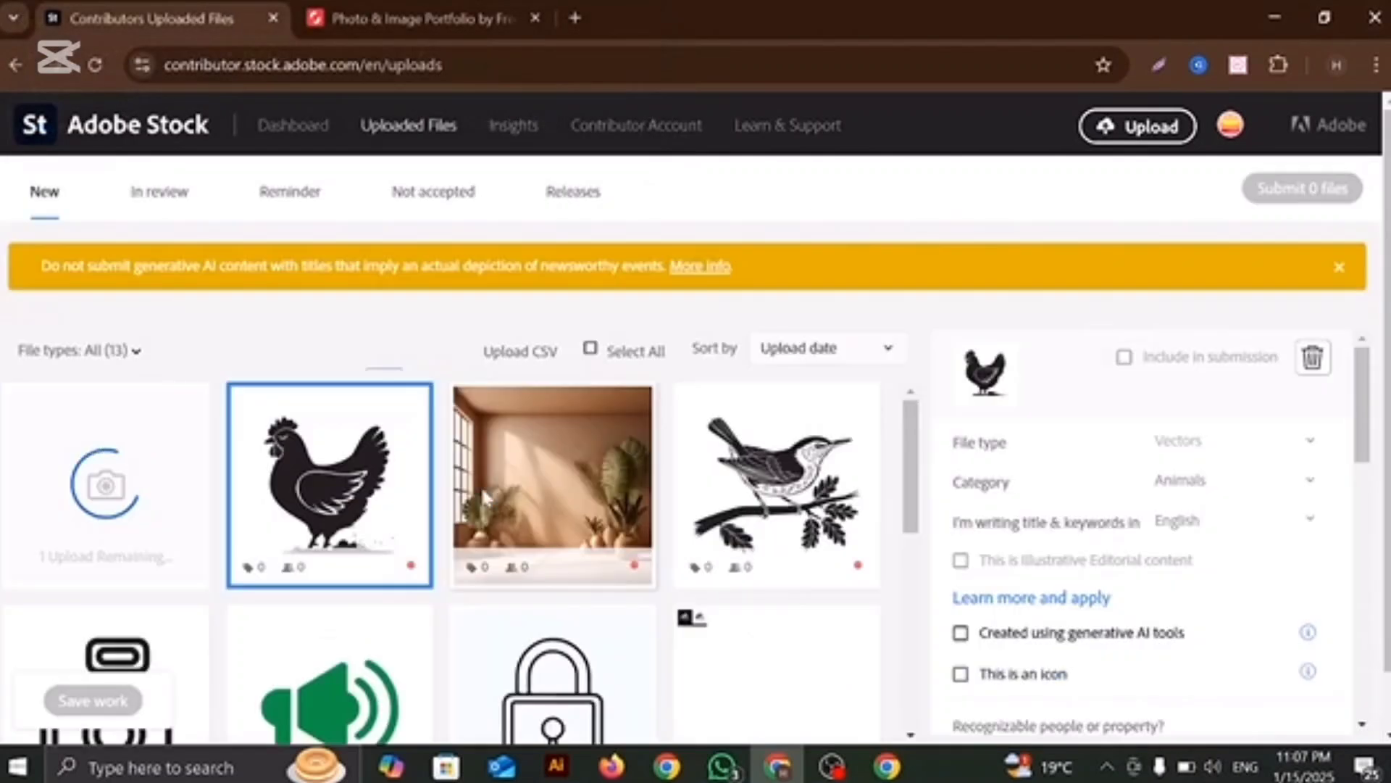
Look over the Shutterstock contributor portfolio and the Shutterstock home page, then close that page.
{"action": "mouse_move", "coordinate": [419, 408]}
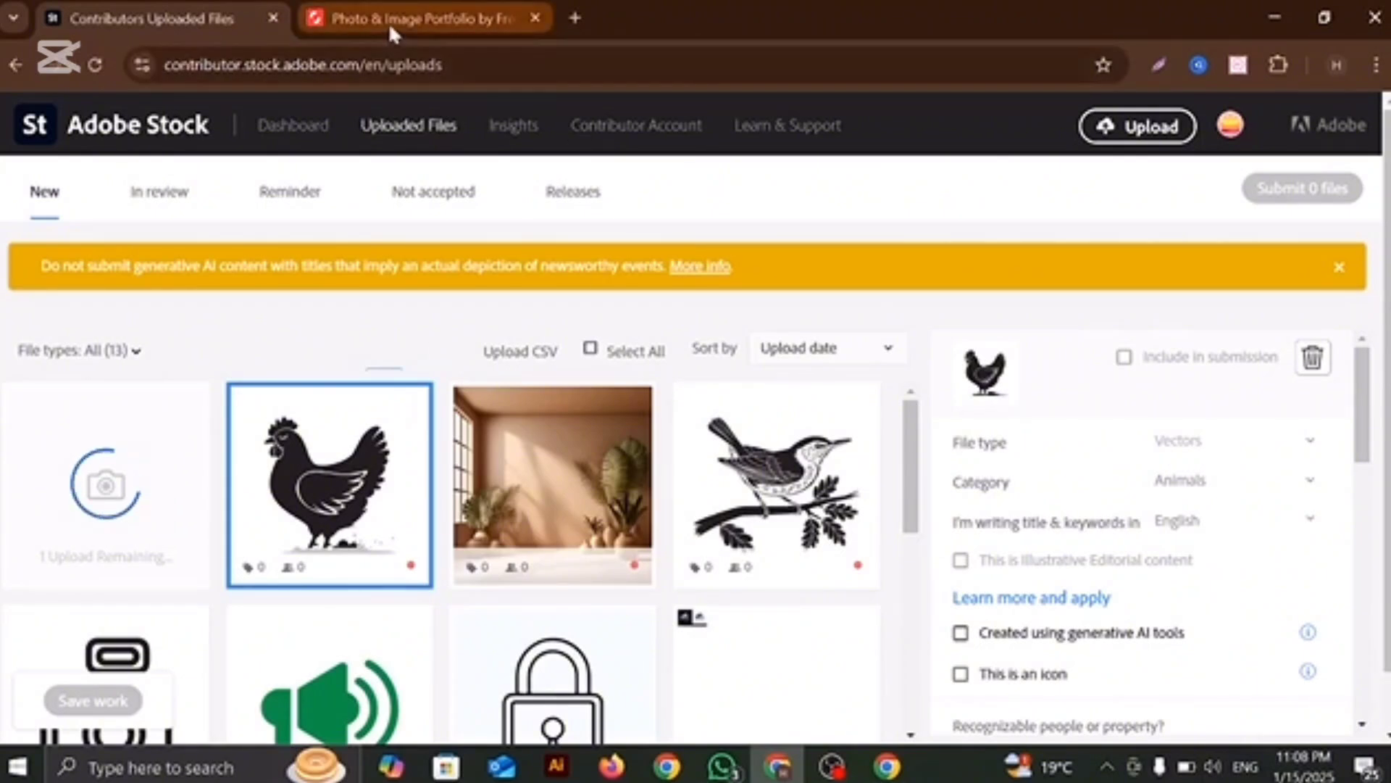
{"action": "mouse_move", "coordinate": [389, 23]}
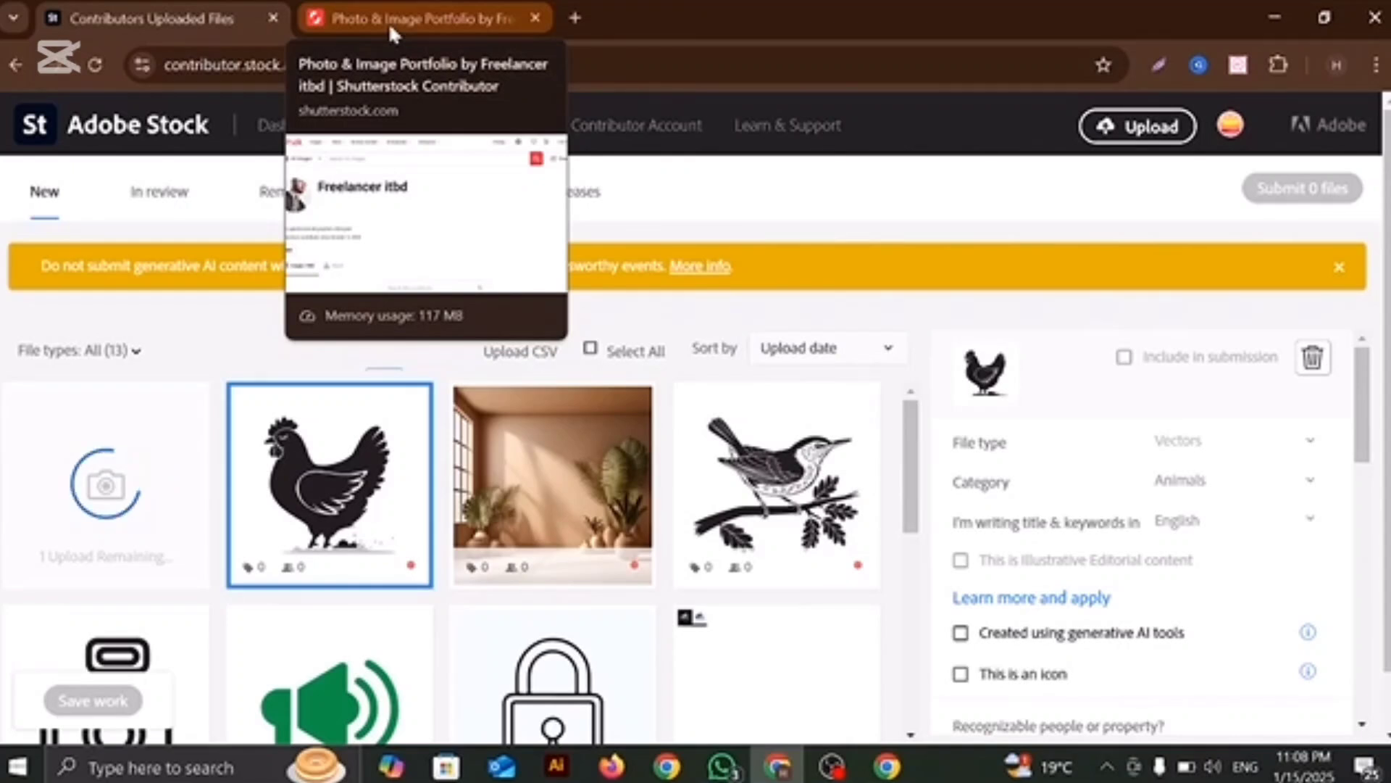
{"action": "left_click", "coordinate": [388, 24]}
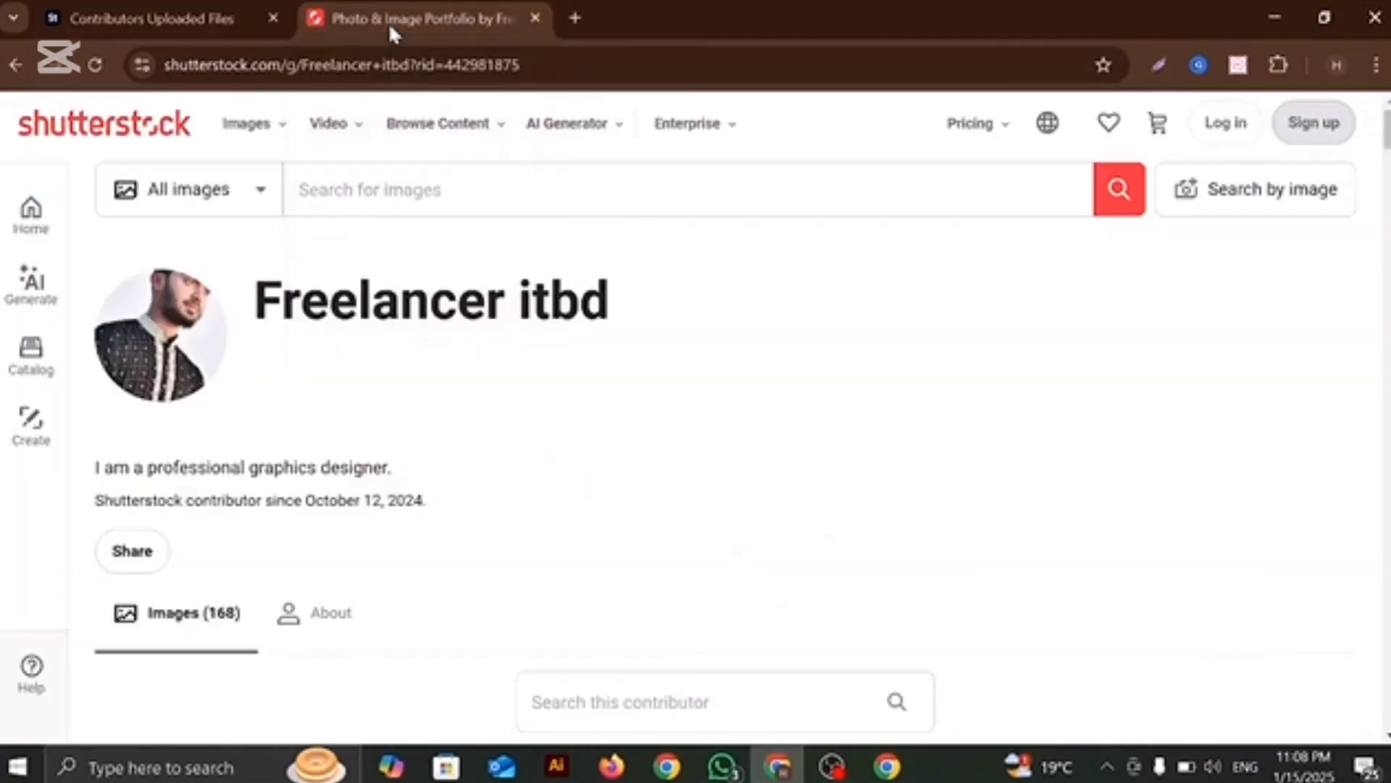
{"action": "scroll", "coordinate": [471, 368], "scroll_direction": "down", "scroll_amount": 4}
{"action": "scroll", "coordinate": [470, 365], "scroll_direction": "up", "scroll_amount": 6}
{"action": "left_click", "coordinate": [32, 218]}
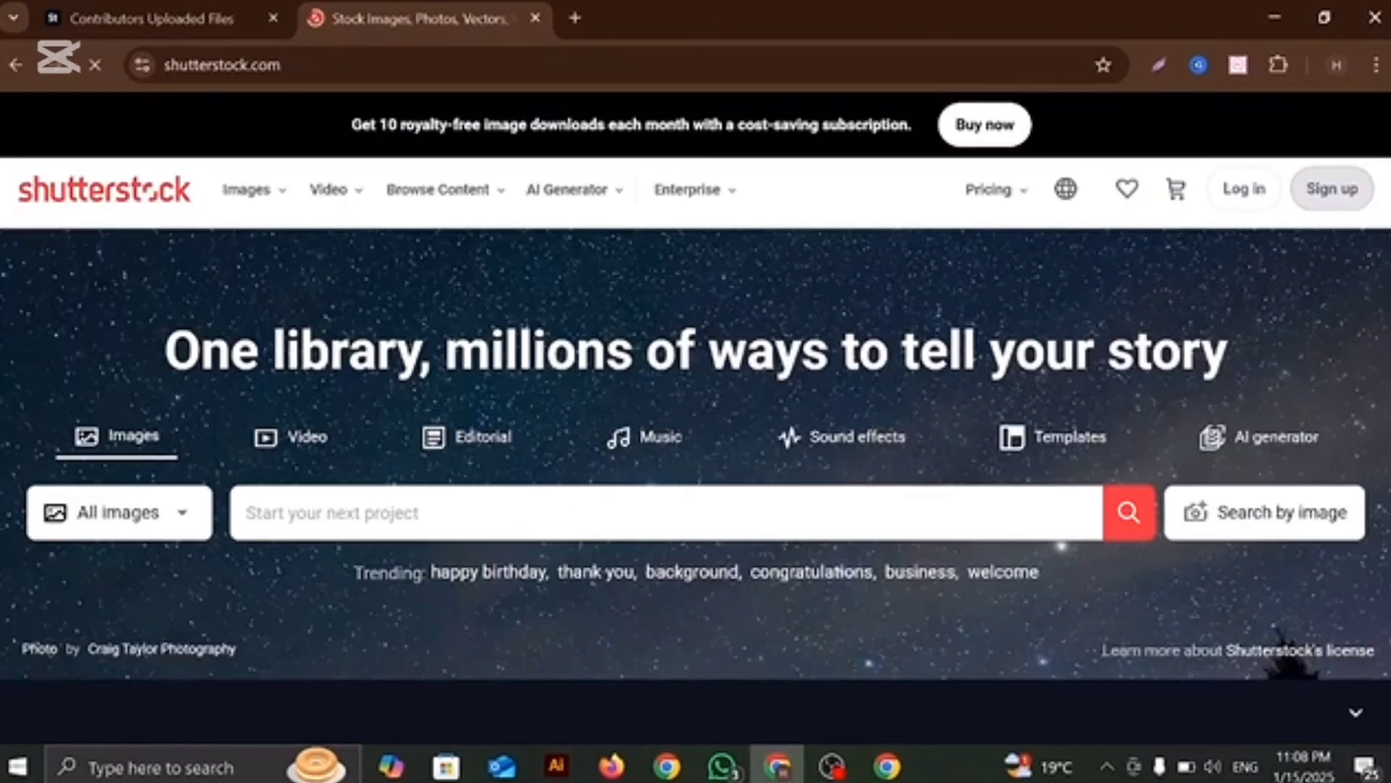
{"action": "left_click", "coordinate": [536, 19]}
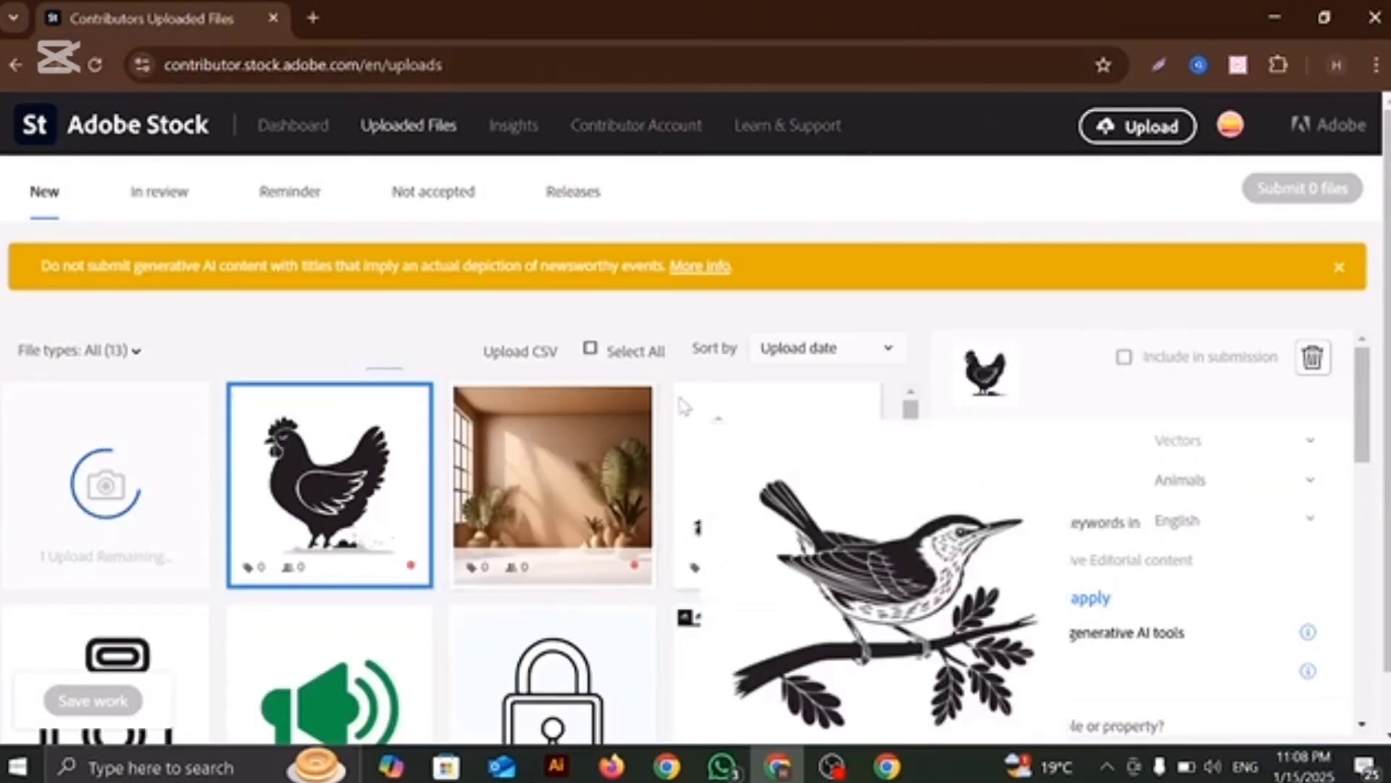
Mark the uploaded chicken family vector as created using generative AI tools, with fictional people and property.
{"action": "mouse_move", "coordinate": [565, 437]}
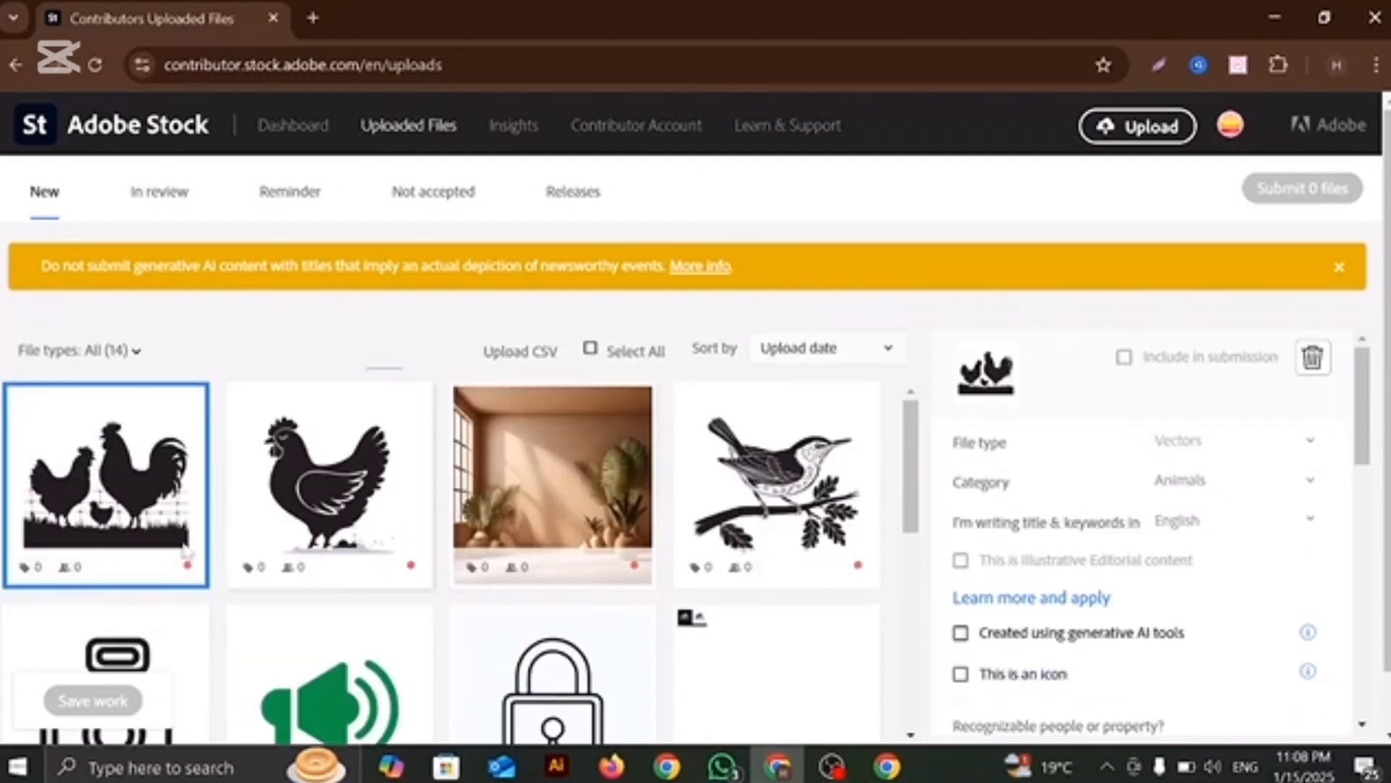
{"action": "mouse_move", "coordinate": [104, 482]}
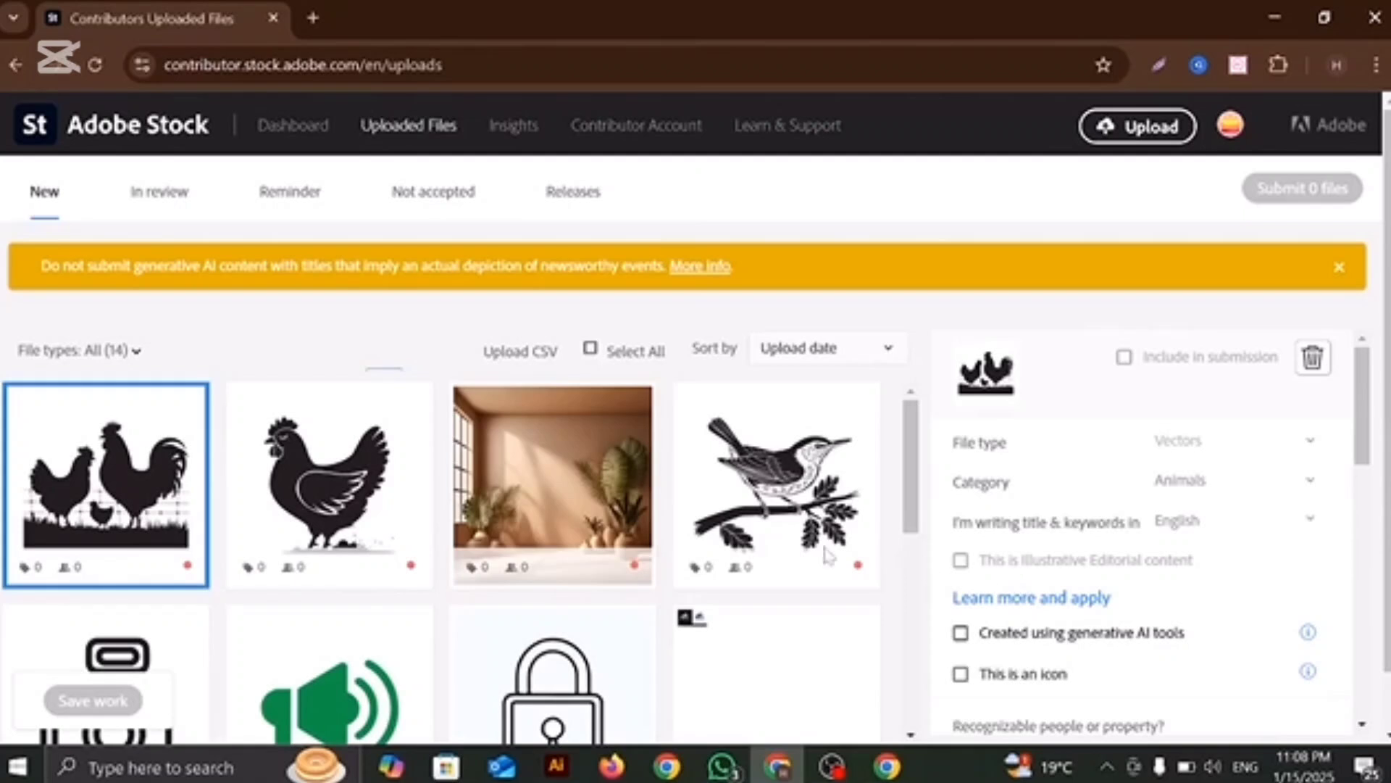
{"action": "mouse_move", "coordinate": [109, 507]}
{"action": "mouse_move", "coordinate": [174, 538]}
{"action": "left_click", "coordinate": [961, 632]}
{"action": "scroll", "coordinate": [1079, 630], "scroll_direction": "down", "scroll_amount": 3}
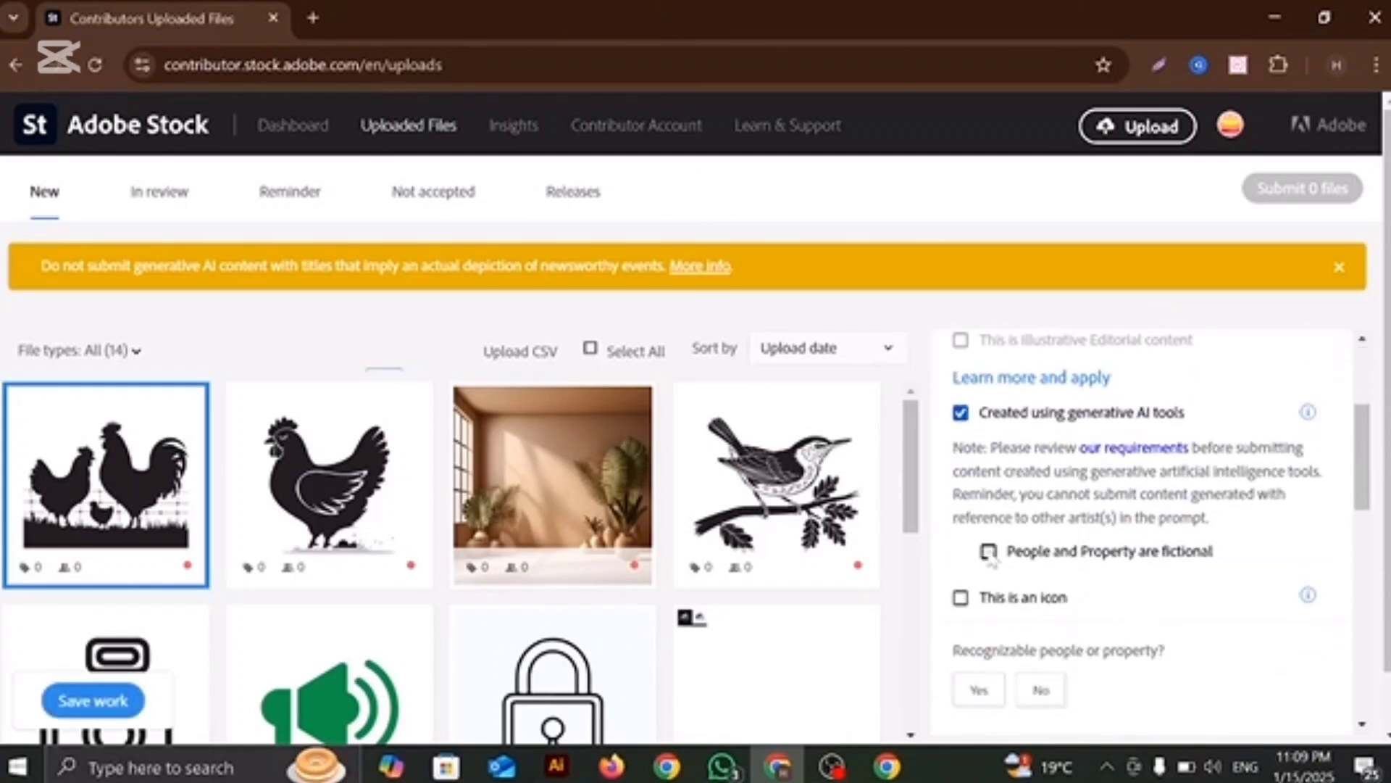
{"action": "left_click", "coordinate": [989, 552]}
Clear the prefilled title of the chicken family vector.
{"action": "scroll", "coordinate": [1015, 573], "scroll_direction": "down", "scroll_amount": 5}
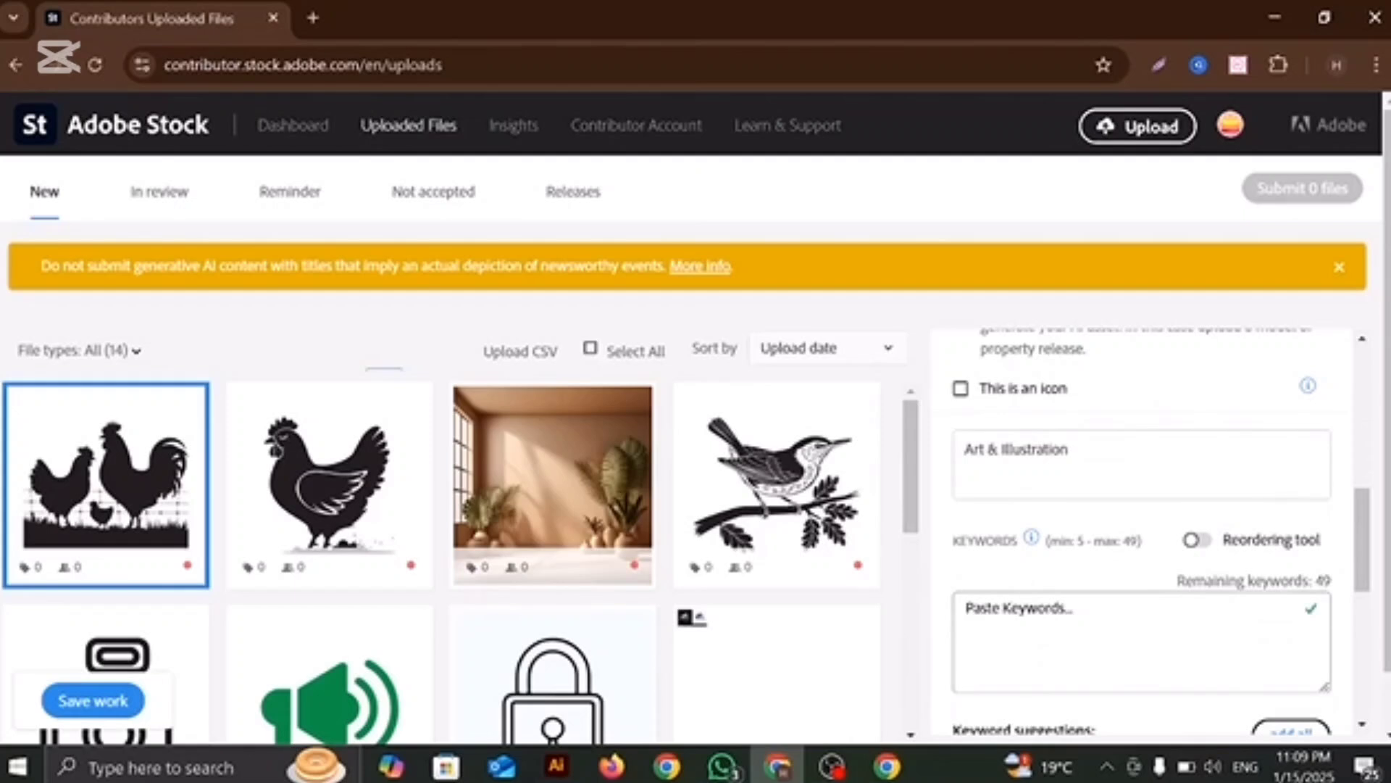
{"action": "left_click", "coordinate": [1052, 448]}
{"action": "key", "text": "BackSpace"}
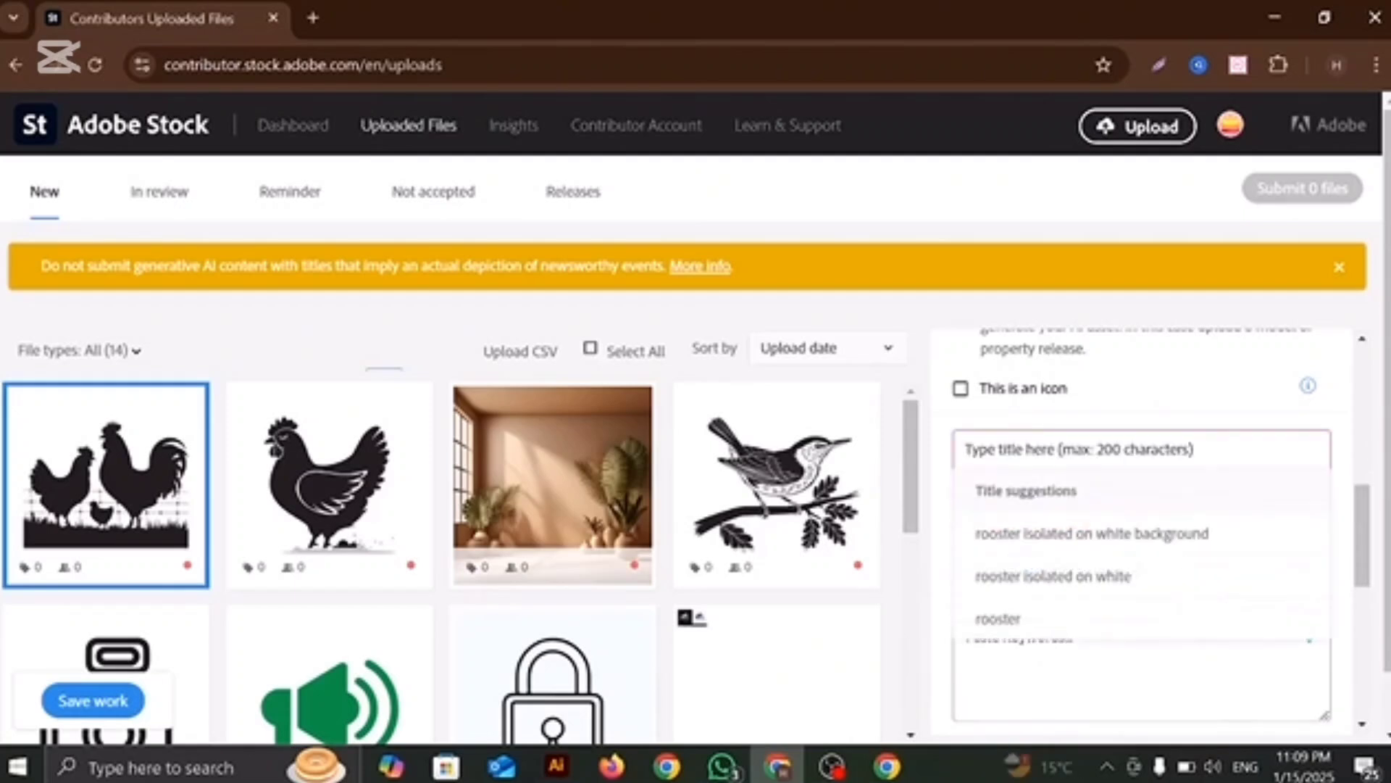
Open the IMS Keyworder microstock keyword site in a new browser tab.
{"action": "left_click", "coordinate": [312, 20]}
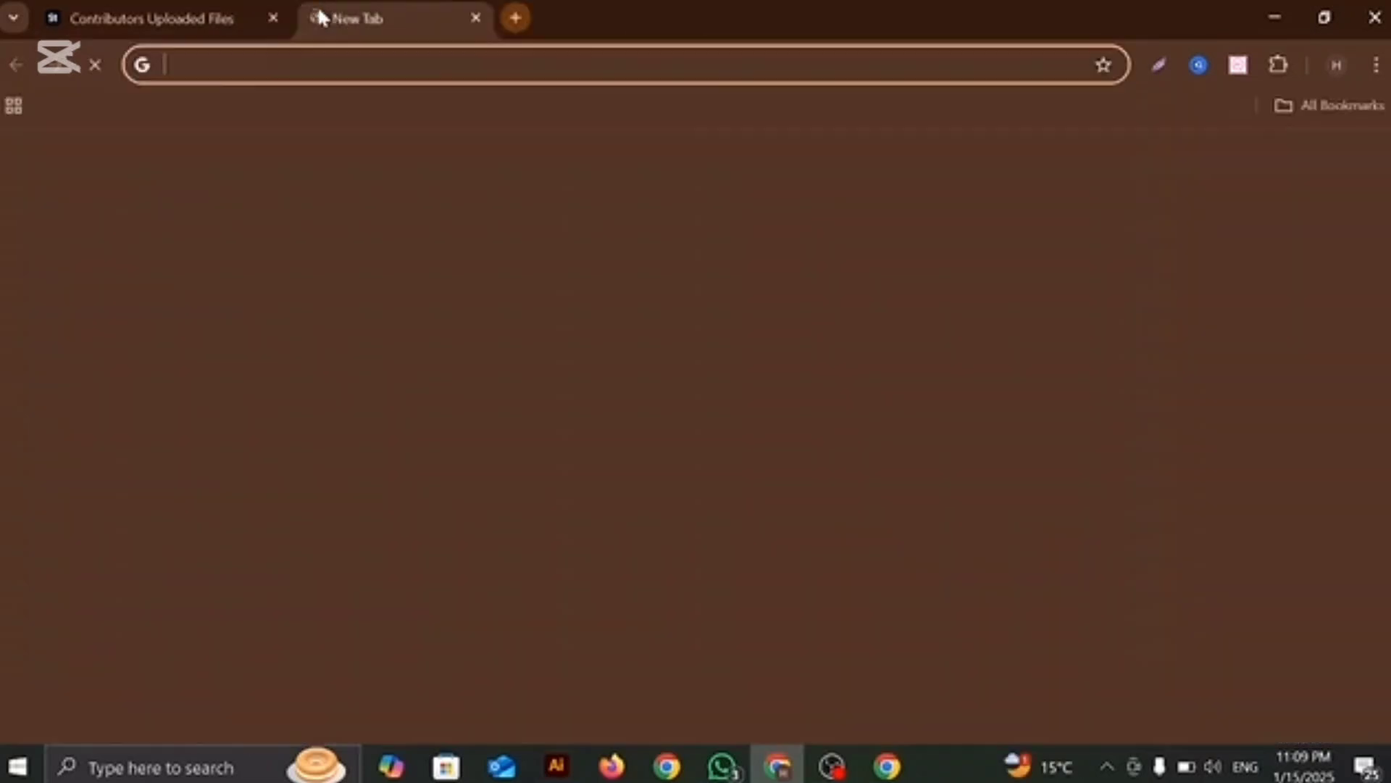
{"action": "left_click", "coordinate": [183, 68]}
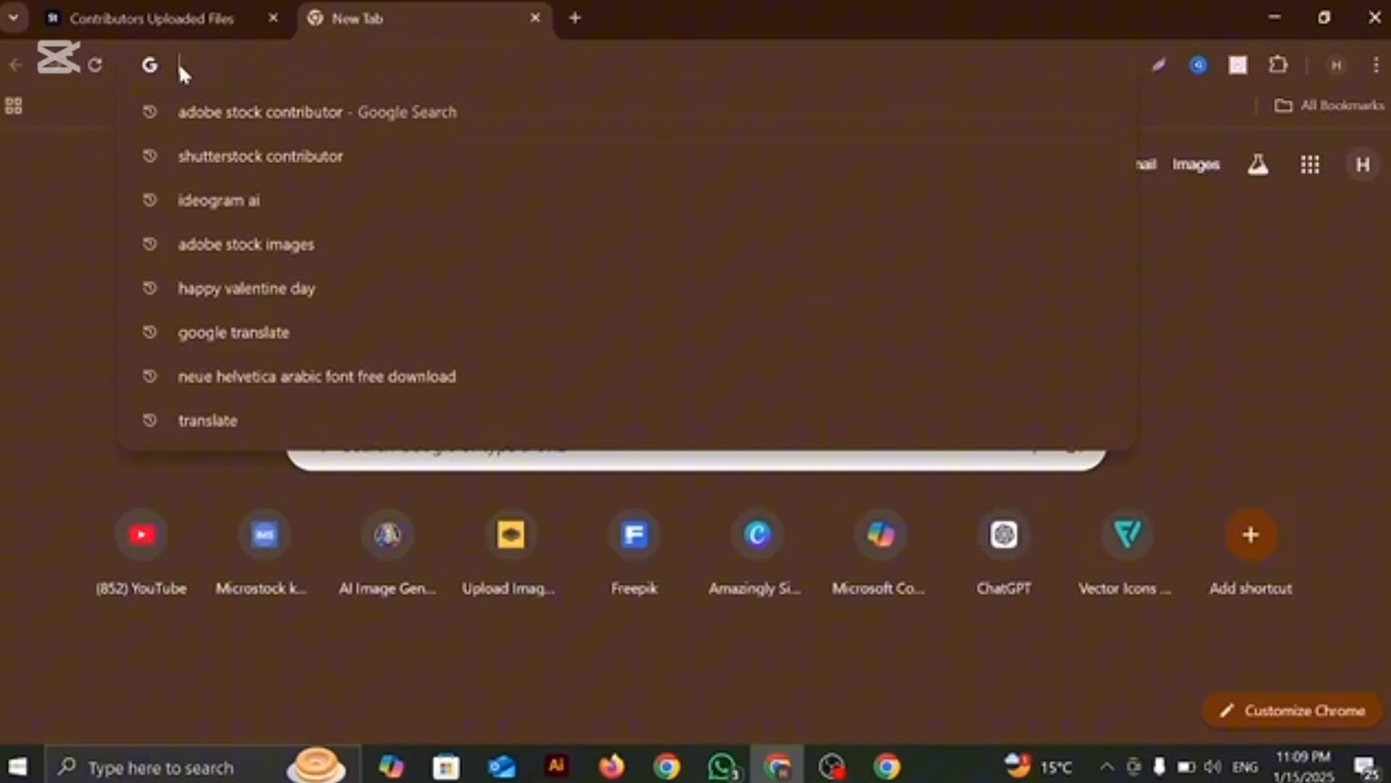
{"action": "left_click", "coordinate": [254, 526]}
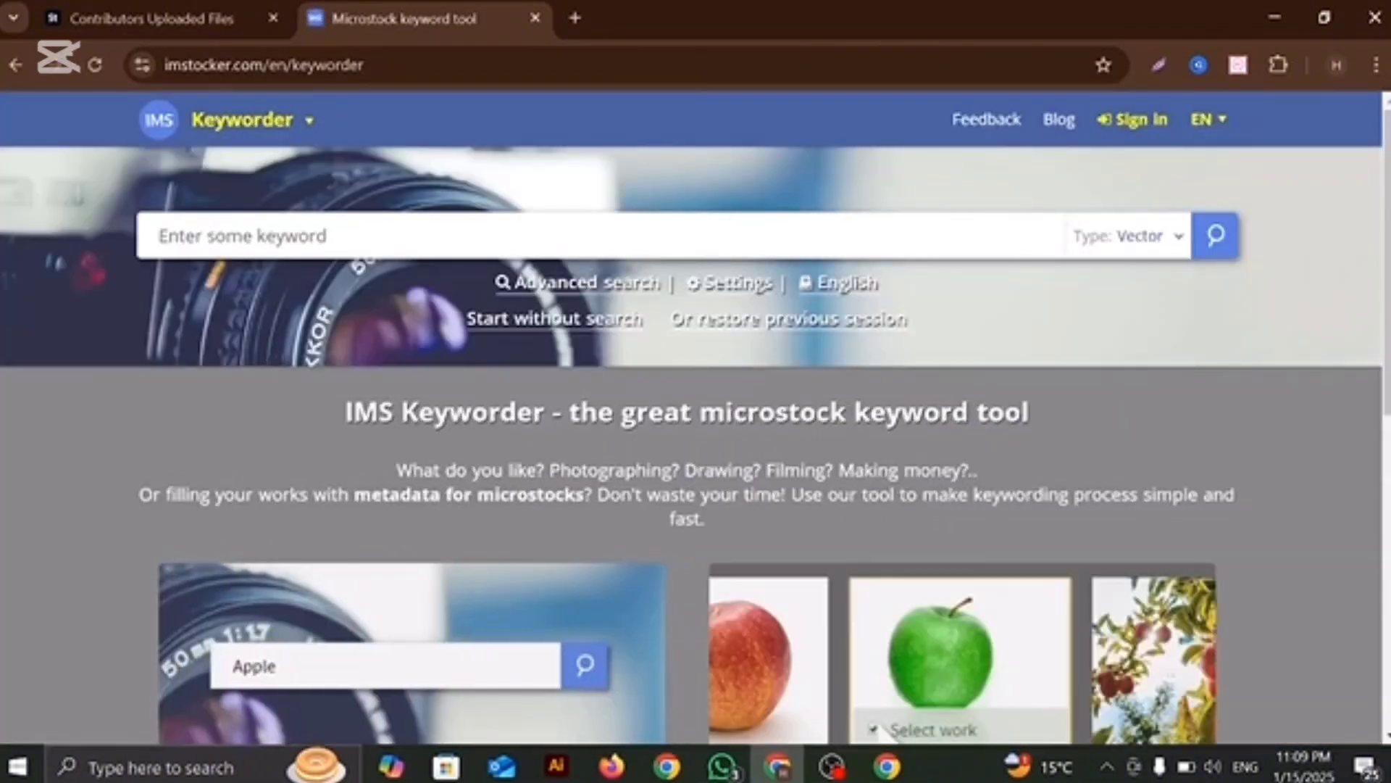
Search IMS Keyworder for Hen Vector with the work type Vector.
{"action": "left_click", "coordinate": [406, 236]}
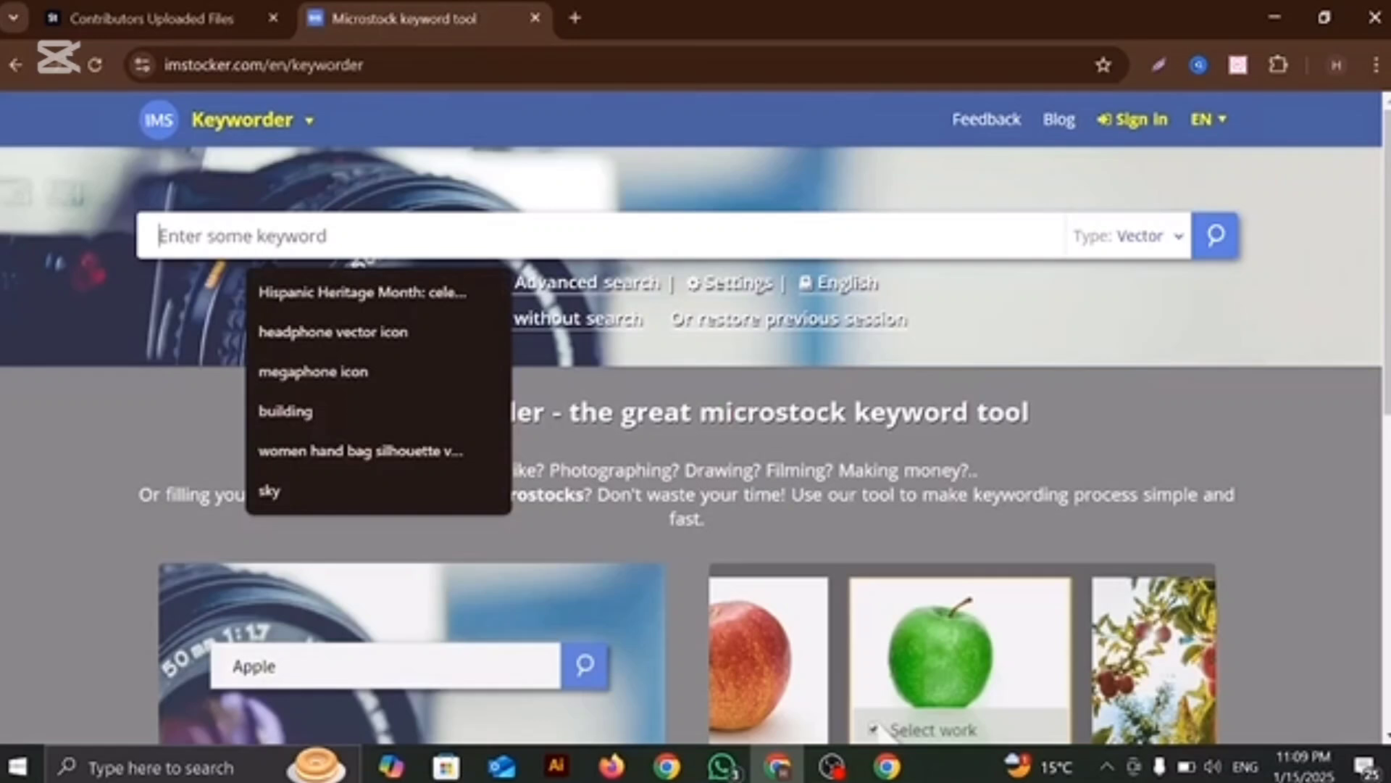
{"action": "type", "text": "Heb"}
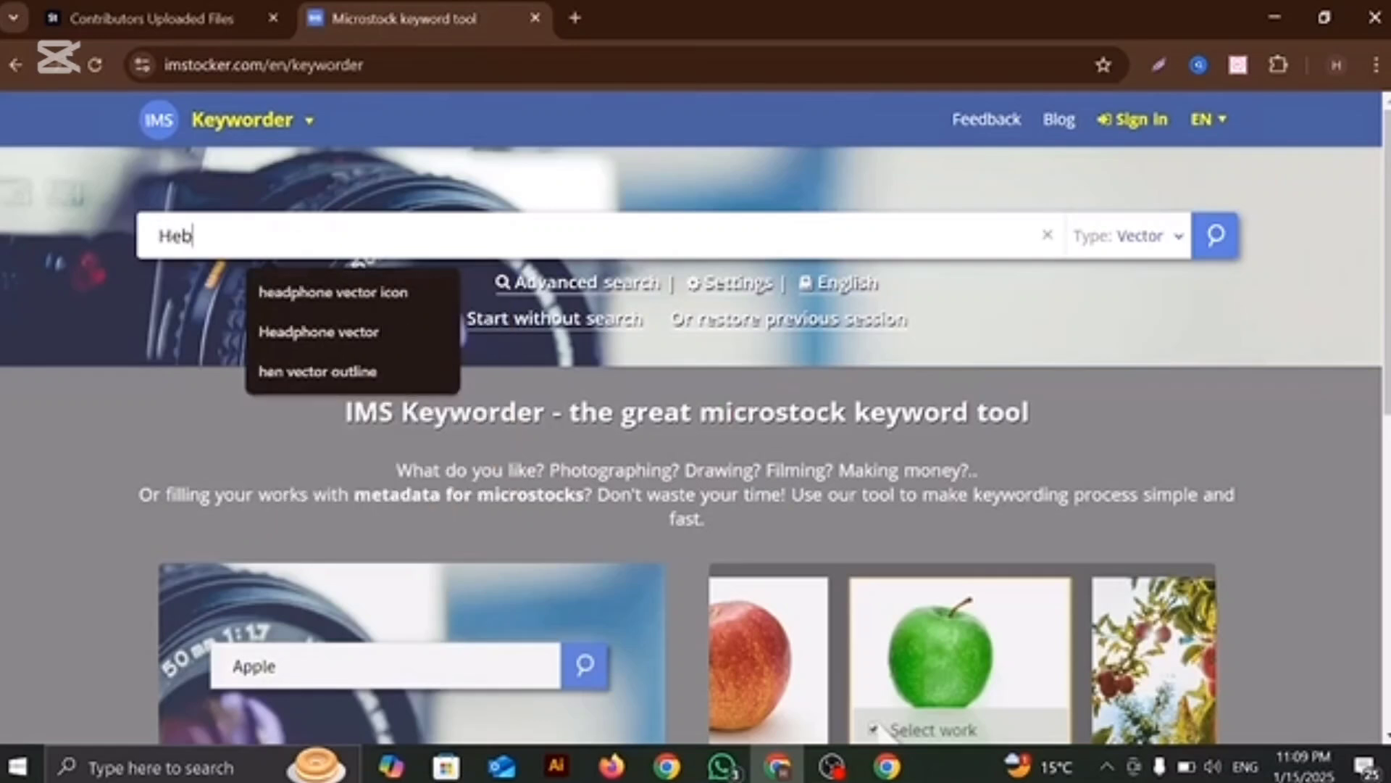
{"action": "key", "text": "BackSpace"}
{"action": "type", "text": "n"}
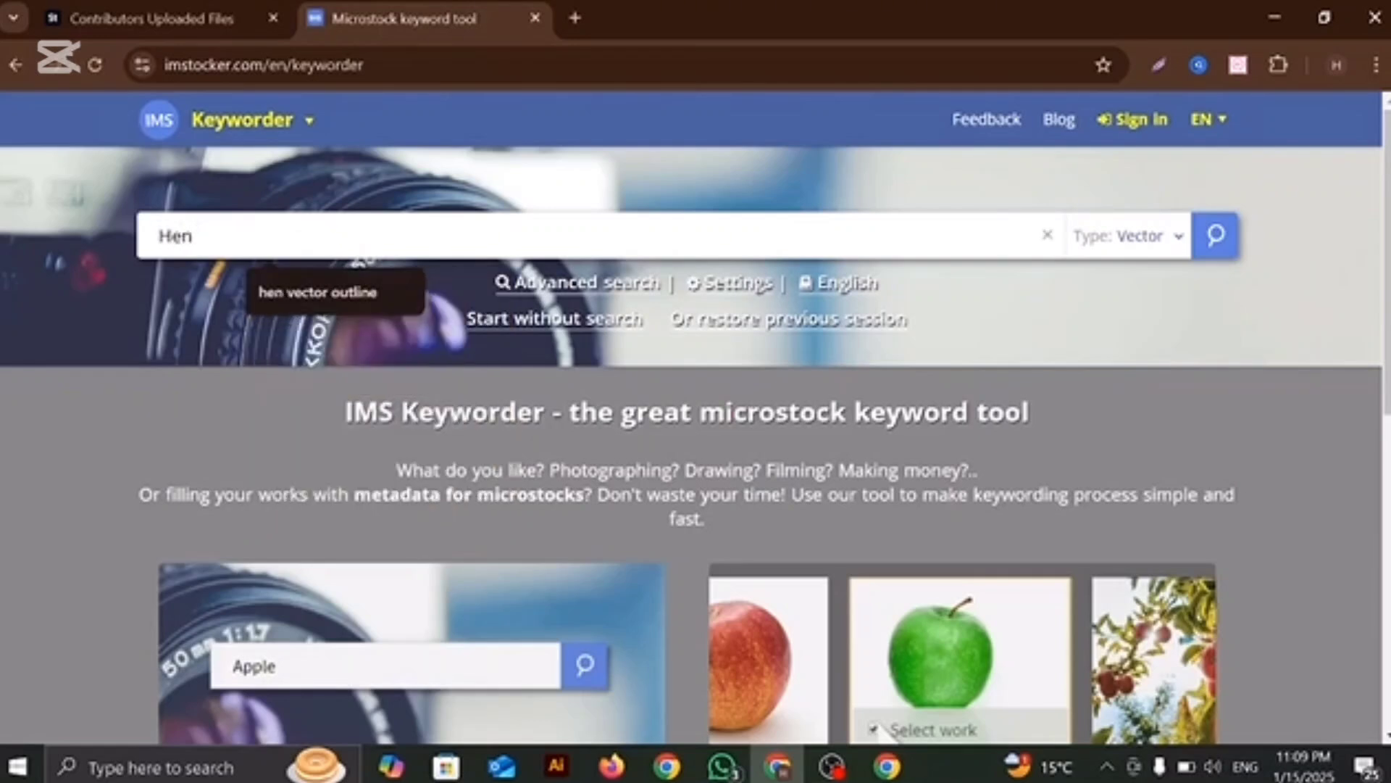
{"action": "type", "text": " V"}
{"action": "type", "text": "e"}
{"action": "key", "text": "BackSpace"}
{"action": "type", "text": "ector"}
{"action": "key", "text": "Return"}
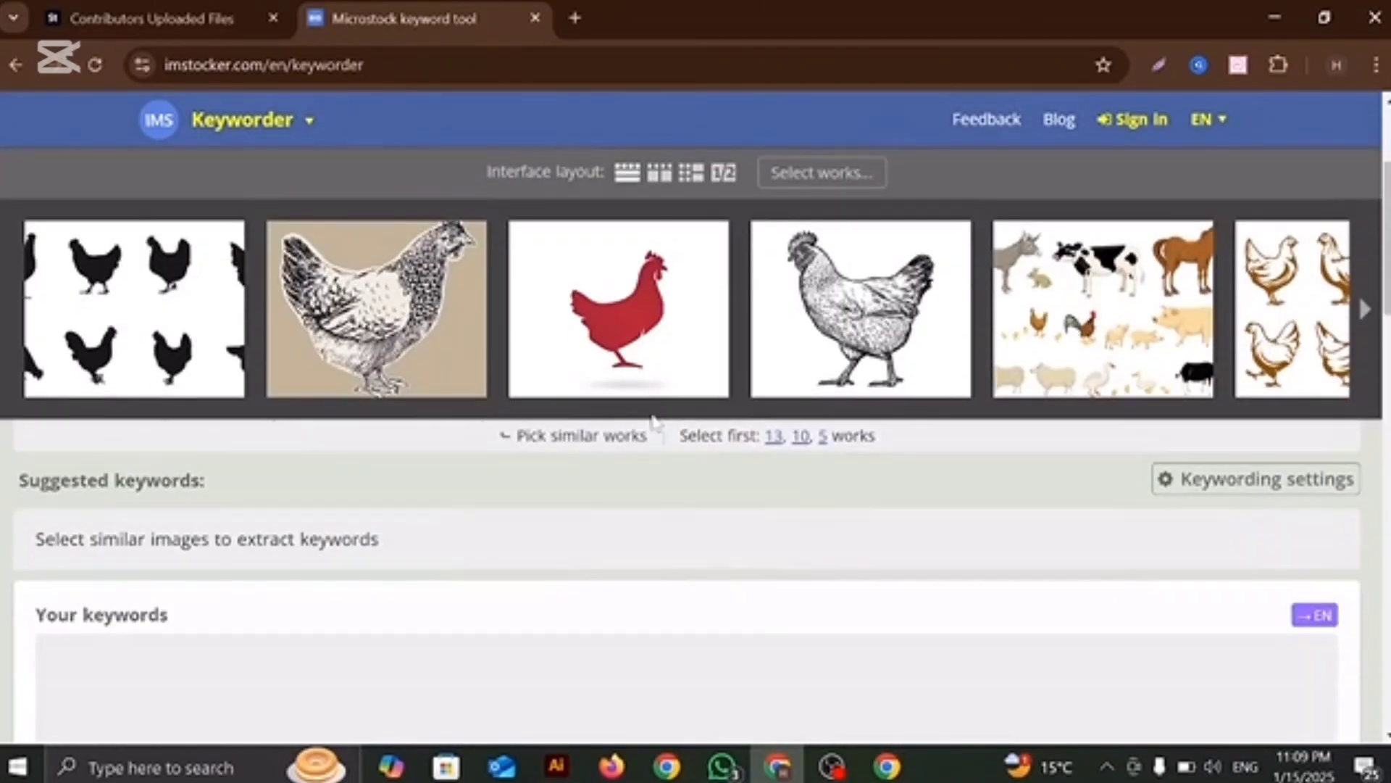
Browse the hen search results and bring up the details of the solid black chicken silhouette work.
{"action": "scroll", "coordinate": [655, 420], "scroll_direction": "up", "scroll_amount": 3}
{"action": "left_click", "coordinate": [186, 511]}
{"action": "left_click", "coordinate": [187, 511]}
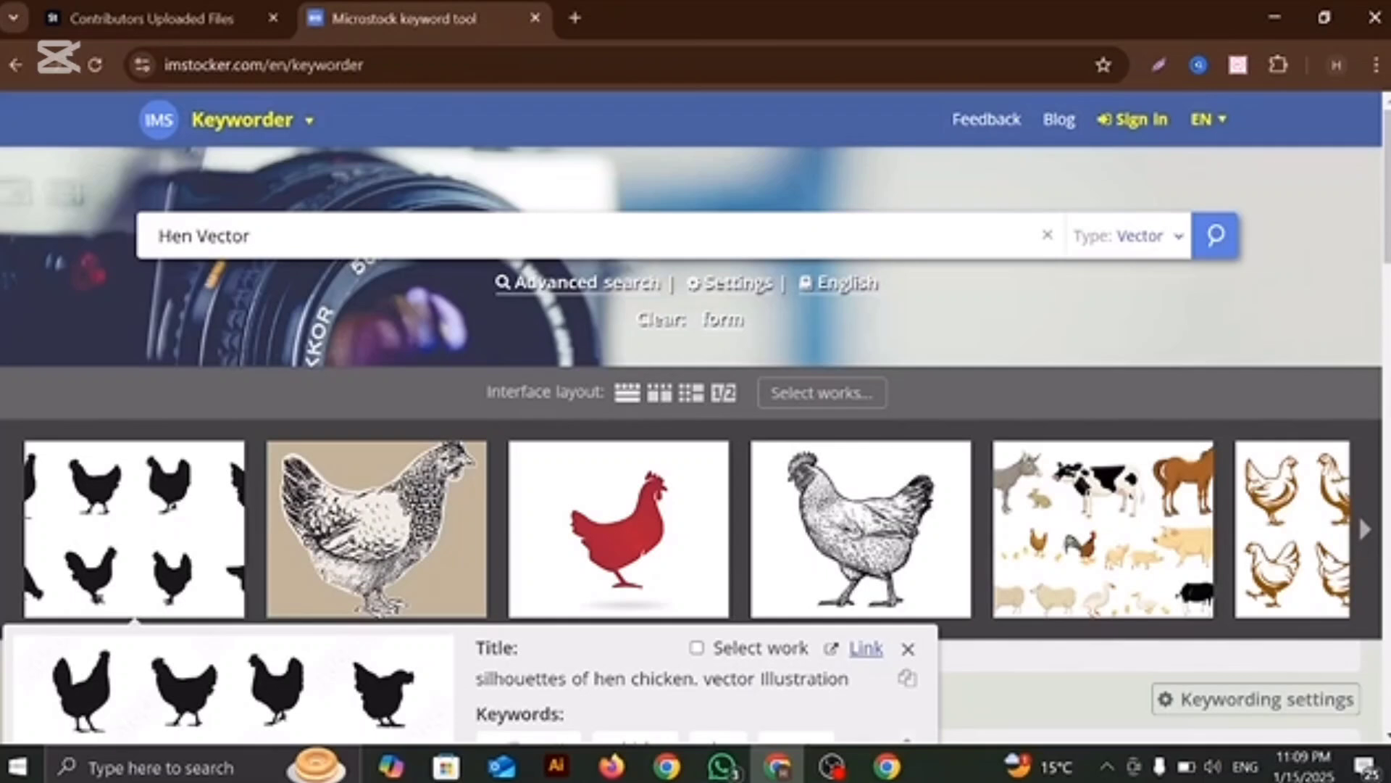
{"action": "left_click", "coordinate": [907, 648]}
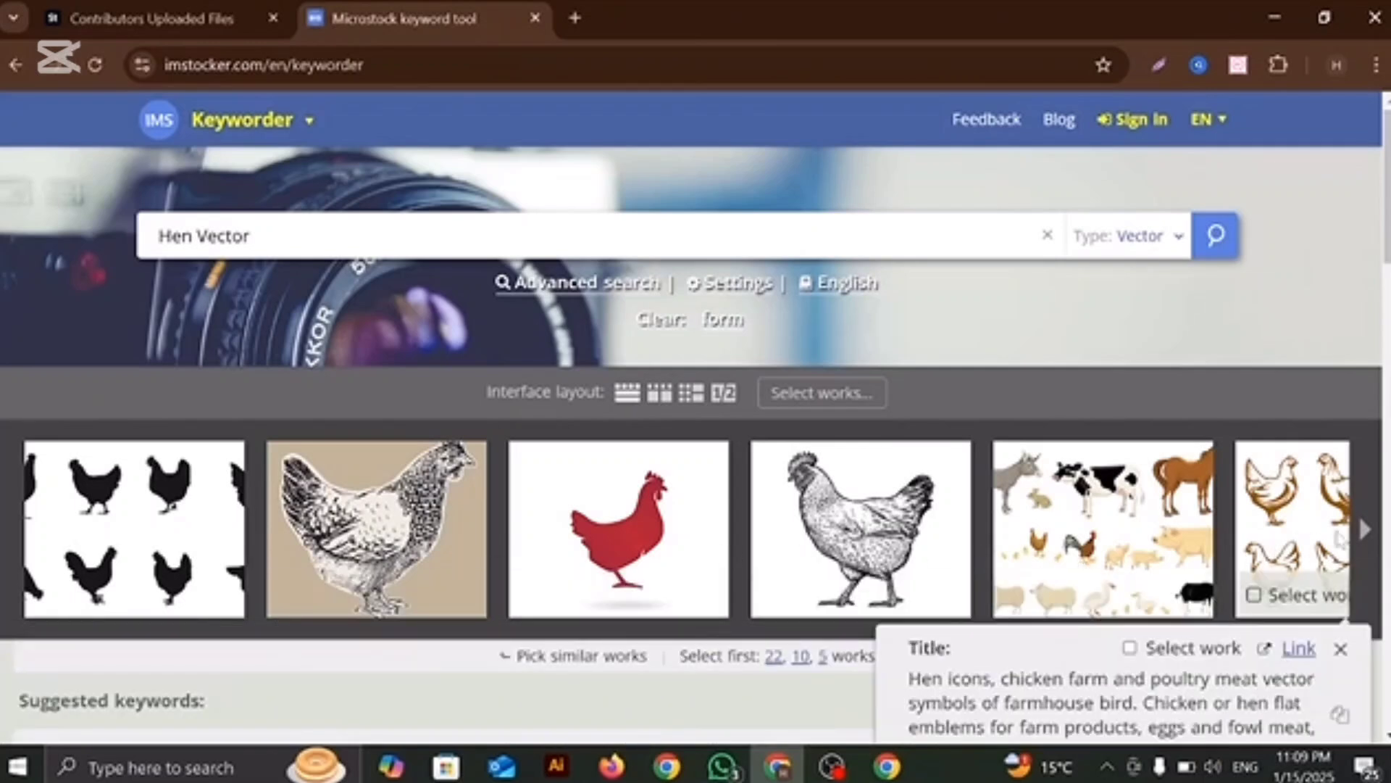
{"action": "left_click", "coordinate": [1368, 533]}
{"action": "left_click", "coordinate": [1368, 532]}
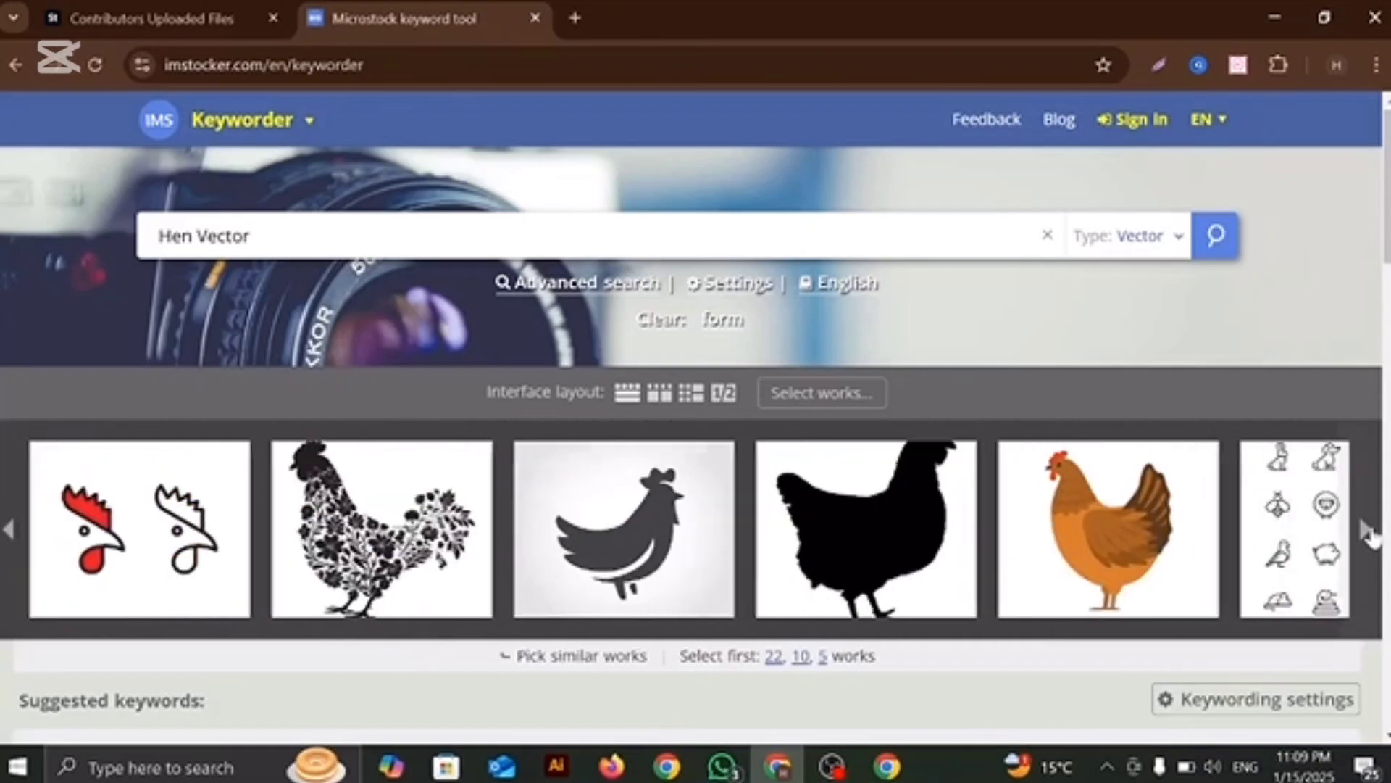
{"action": "left_click", "coordinate": [1369, 534]}
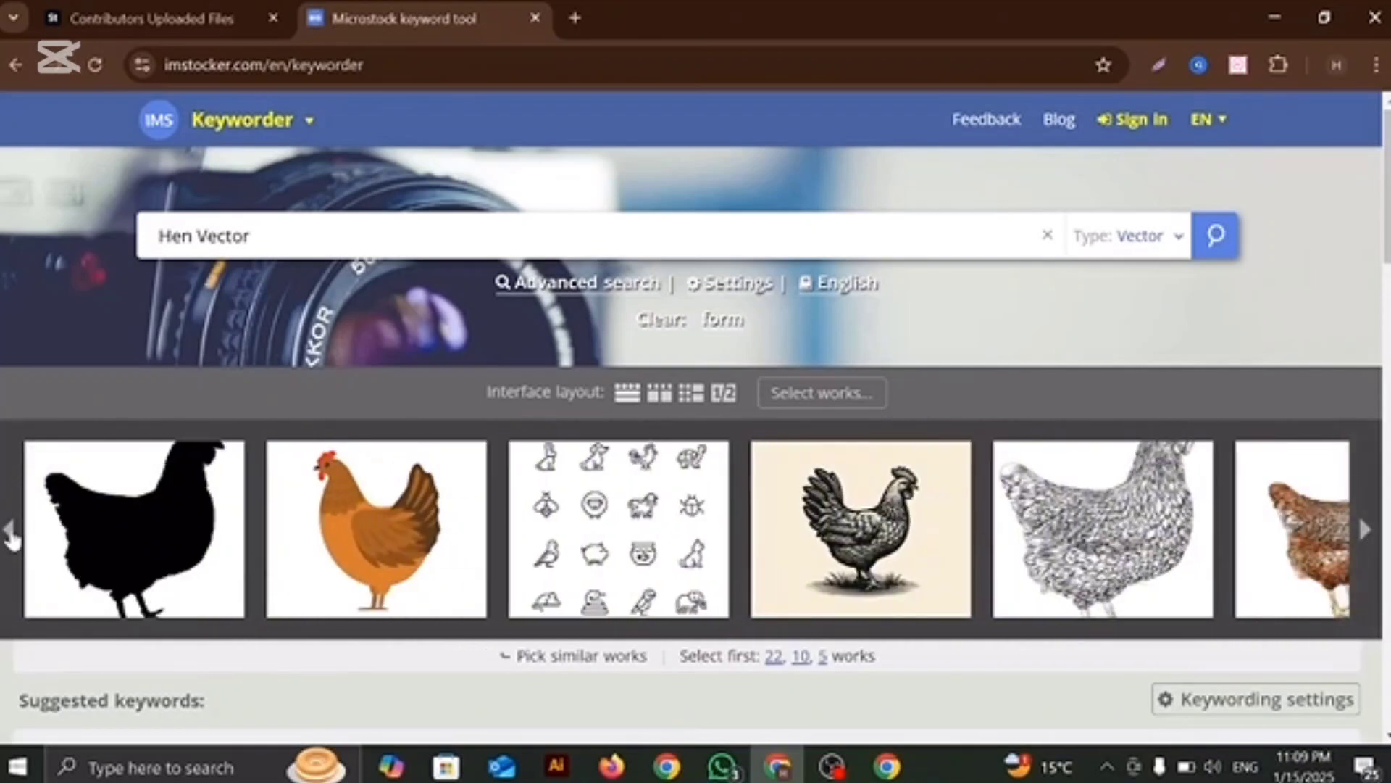
{"action": "mouse_move", "coordinate": [114, 527]}
{"action": "scroll", "coordinate": [151, 533], "scroll_direction": "down", "scroll_amount": 2}
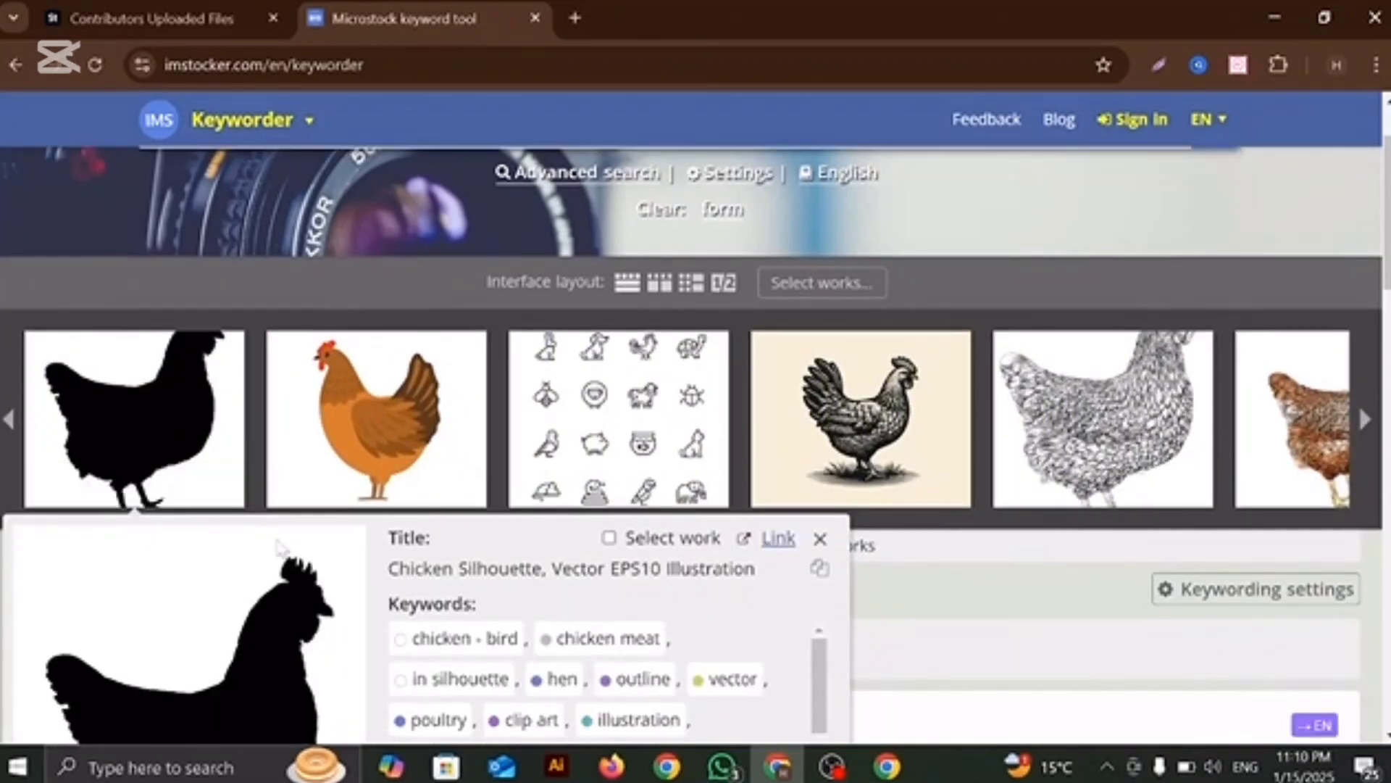
Copy "Chicken Silhouette," from that work's title into the title of the chicken family vector on Adobe Stock.
{"action": "left_click_drag", "start_coordinate": [385, 568], "coordinate": [552, 589]}
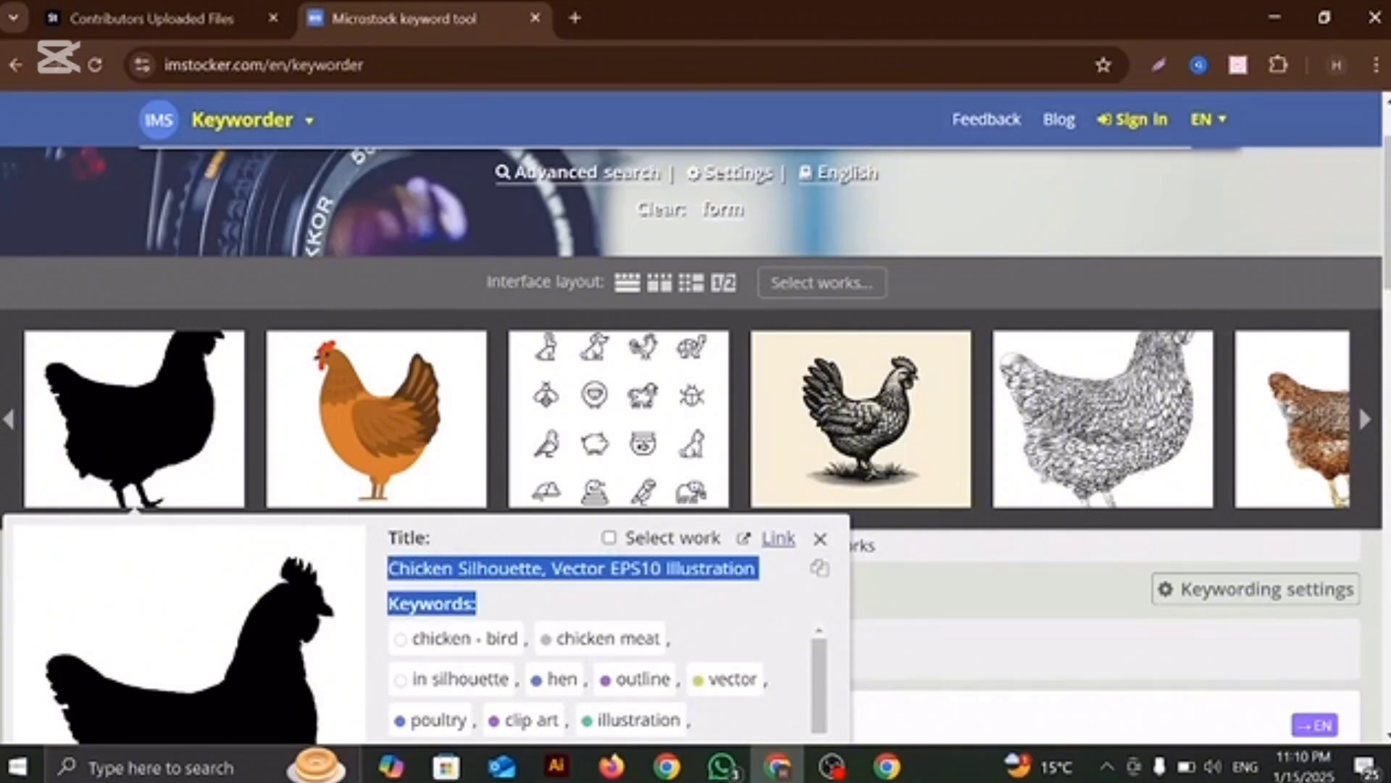
{"action": "left_click", "coordinate": [542, 570]}
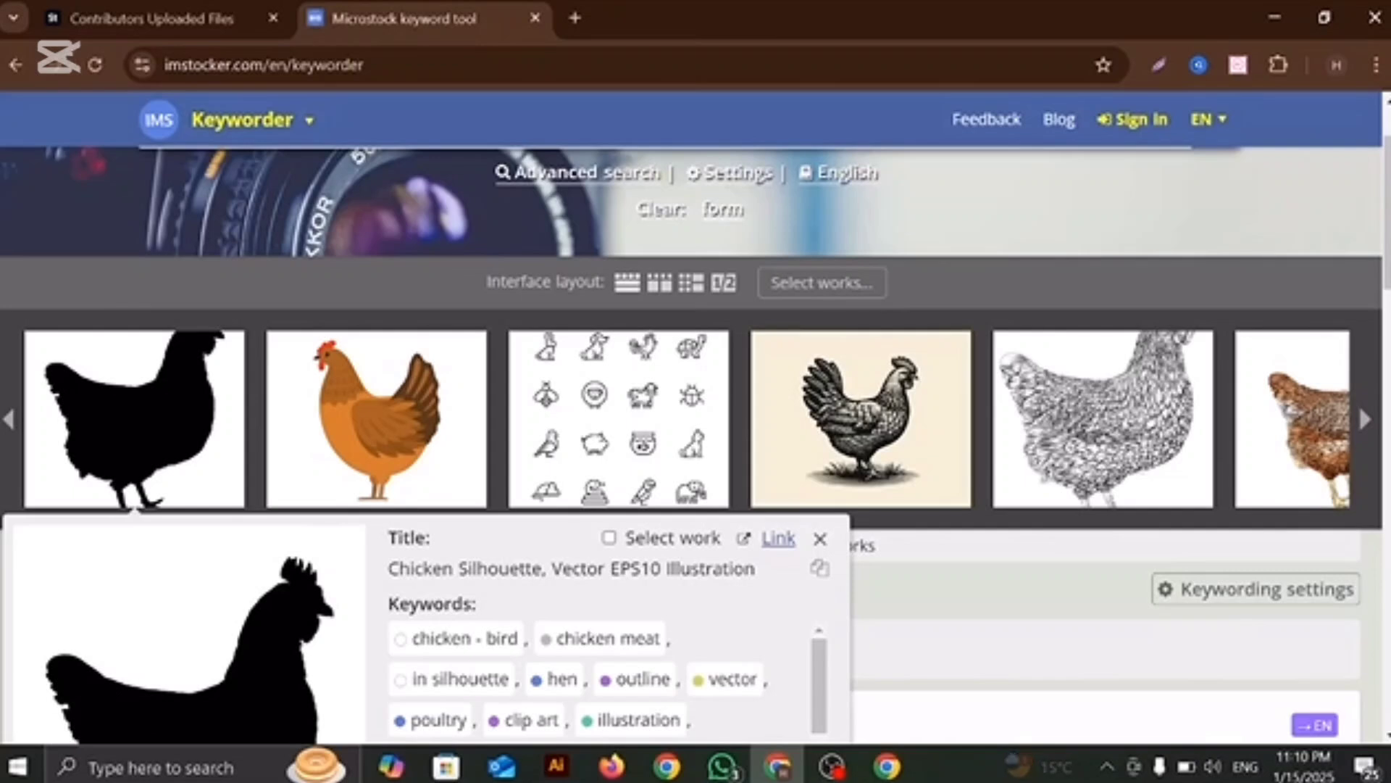
{"action": "left_click_drag", "start_coordinate": [387, 569], "coordinate": [544, 568]}
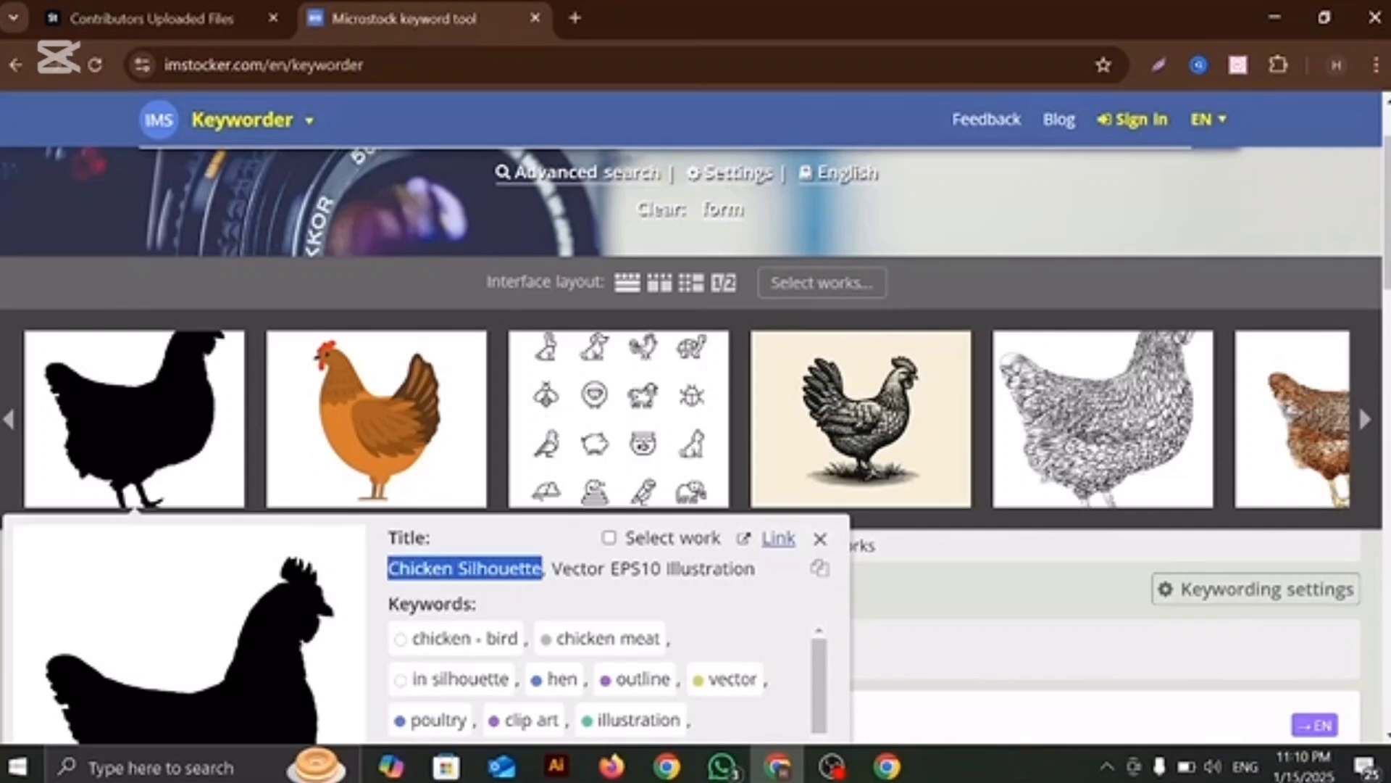
{"action": "left_click", "coordinate": [544, 568]}
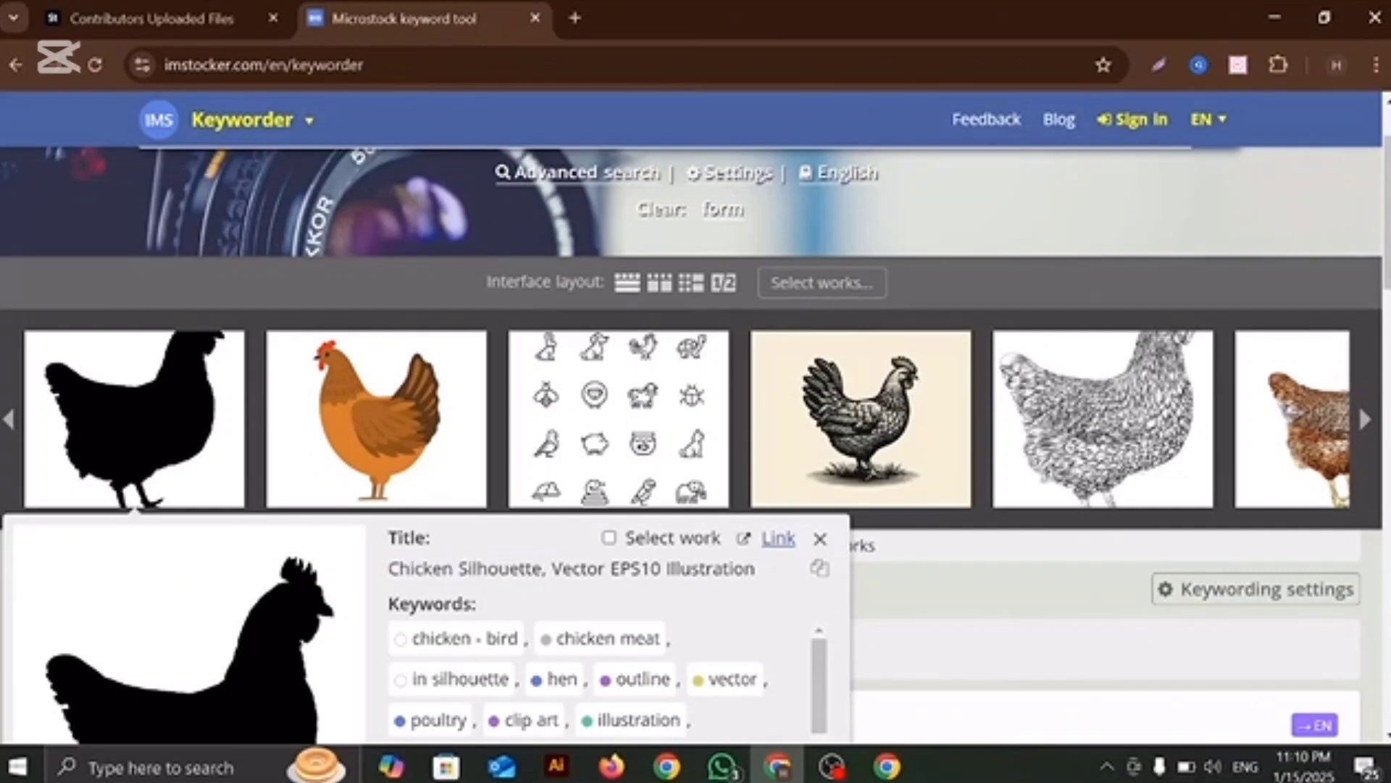
{"action": "mouse_move", "coordinate": [408, 569]}
{"action": "left_mouse_down"}
{"action": "mouse_move", "coordinate": [470, 569]}
{"action": "mouse_move", "coordinate": [388, 569]}
{"action": "left_mouse_up"}
{"action": "left_click", "coordinate": [470, 569]}
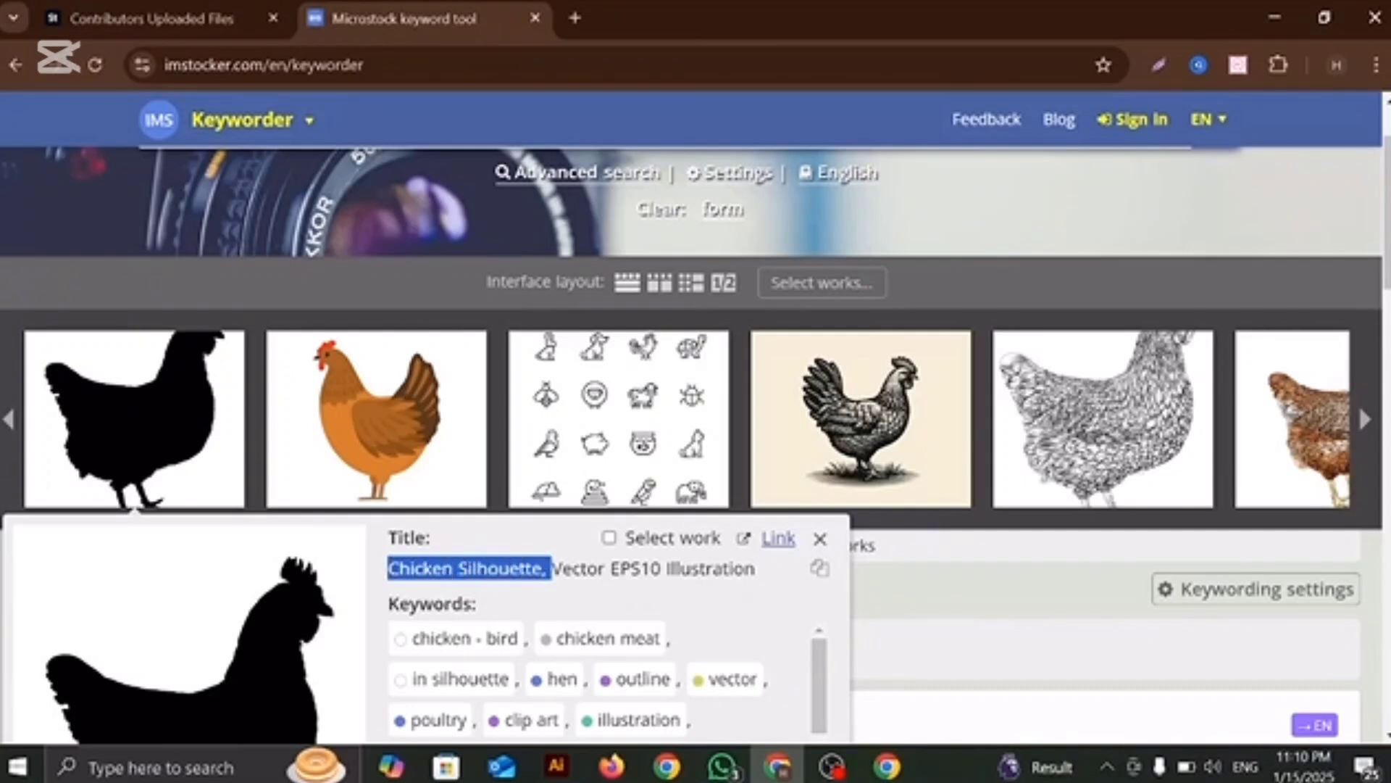
{"action": "right_click", "coordinate": [403, 568]}
{"action": "left_click", "coordinate": [449, 346]}
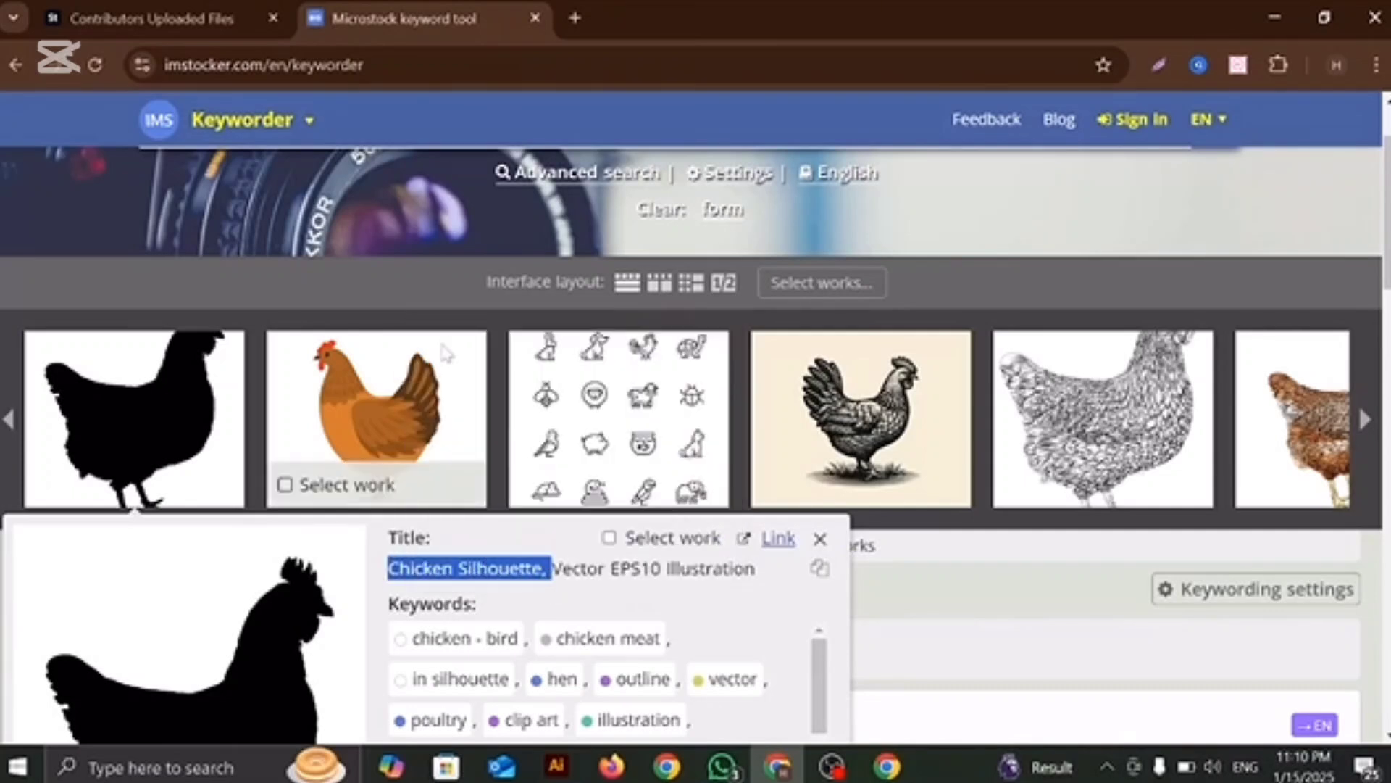
{"action": "left_click", "coordinate": [172, 16]}
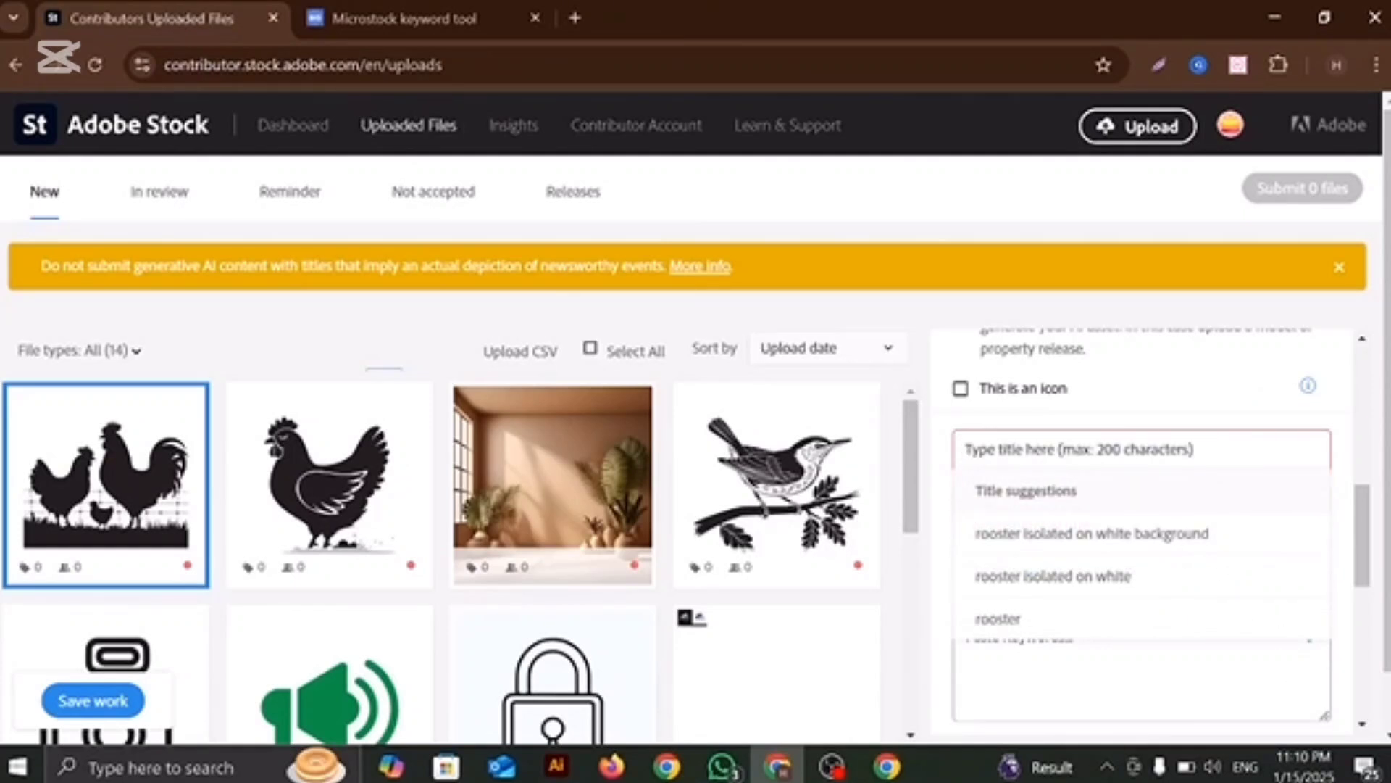
{"action": "key", "text": "ctrl+v"}
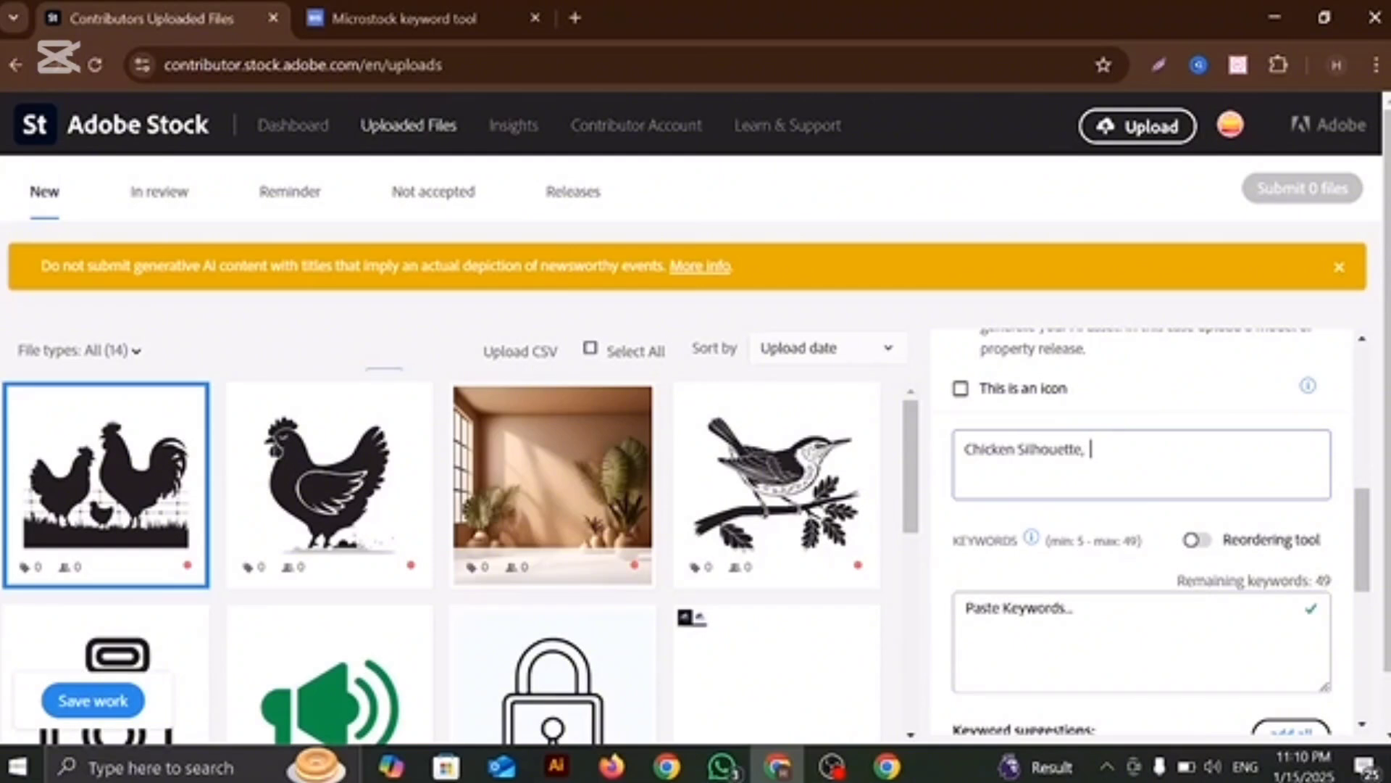
Return to Keyworder, find the dark speckled vintage-logo hen among the results, and copy "hen silhouette." from its title.
{"action": "left_click", "coordinate": [414, 17]}
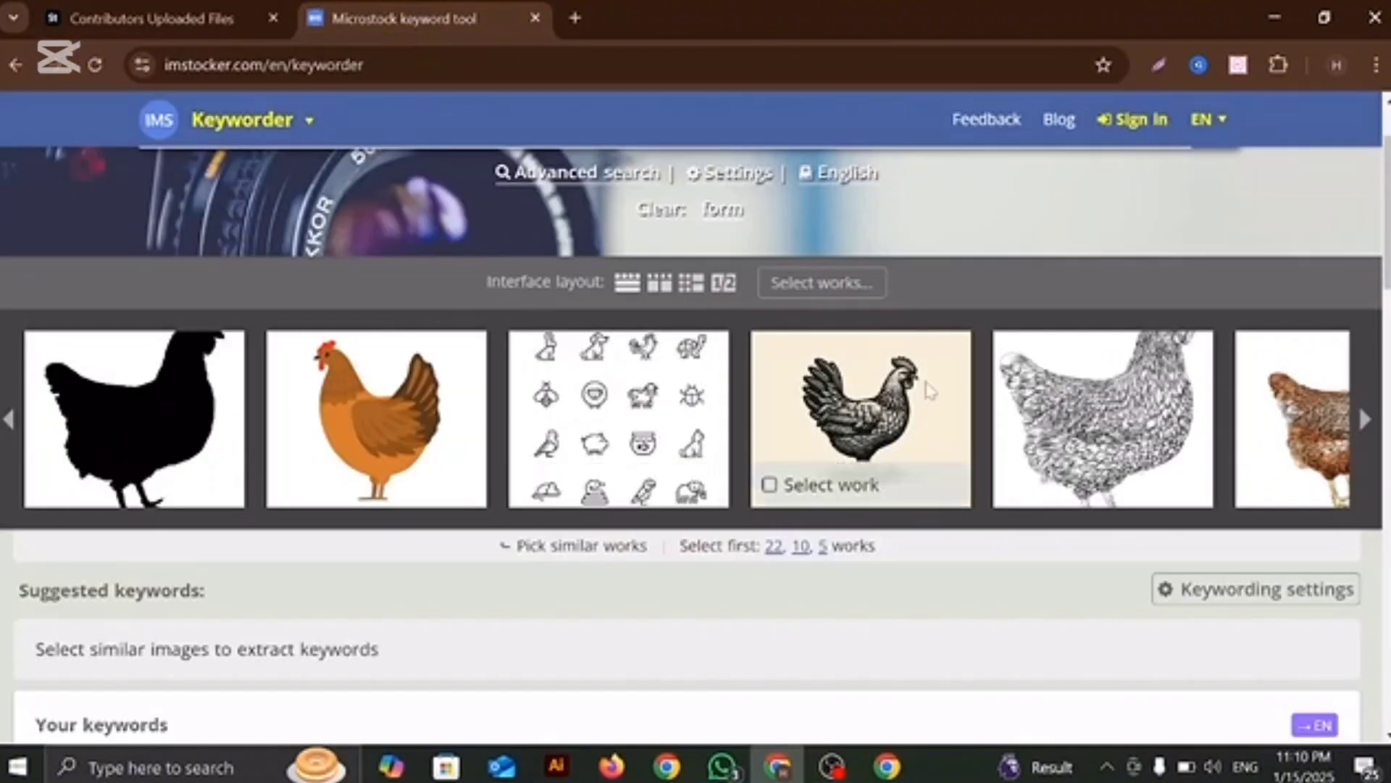
{"action": "left_click", "coordinate": [1355, 431]}
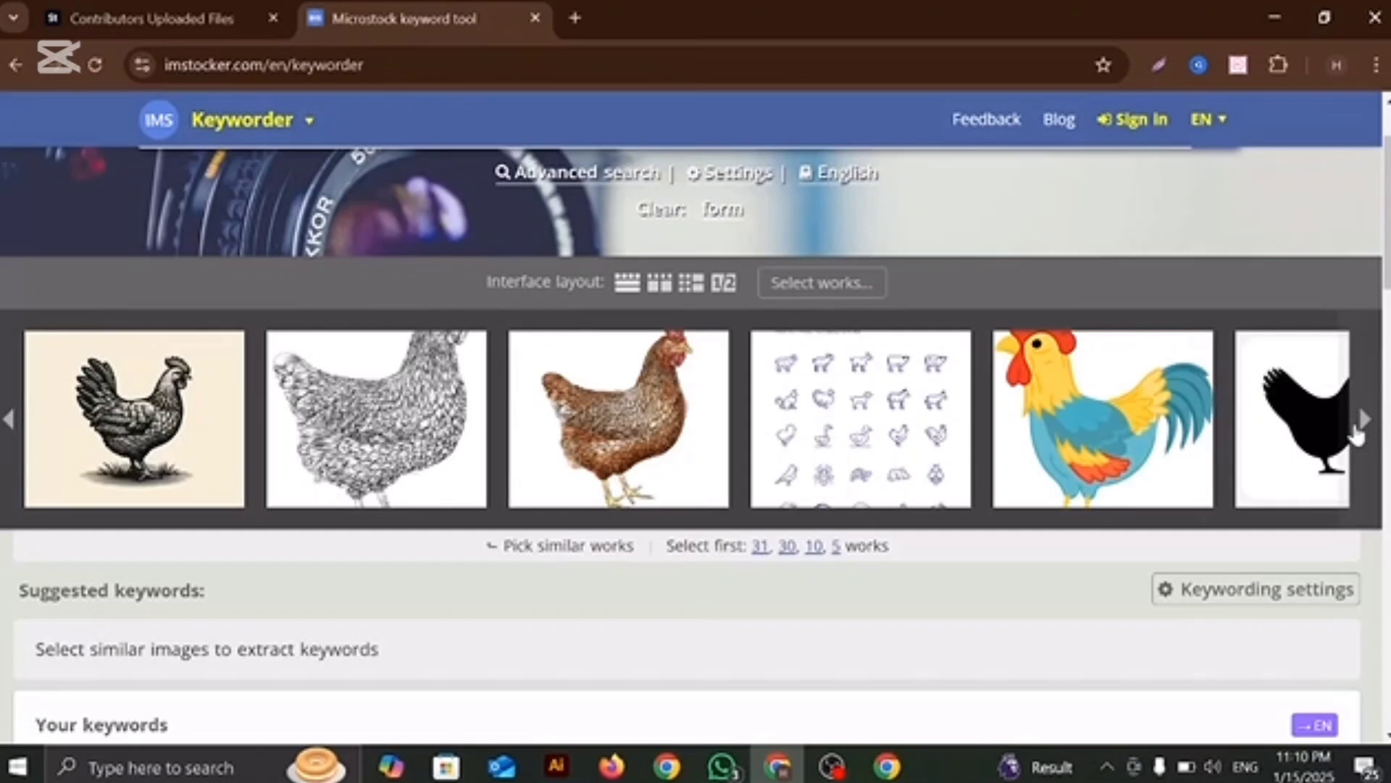
{"action": "left_click", "coordinate": [1358, 427]}
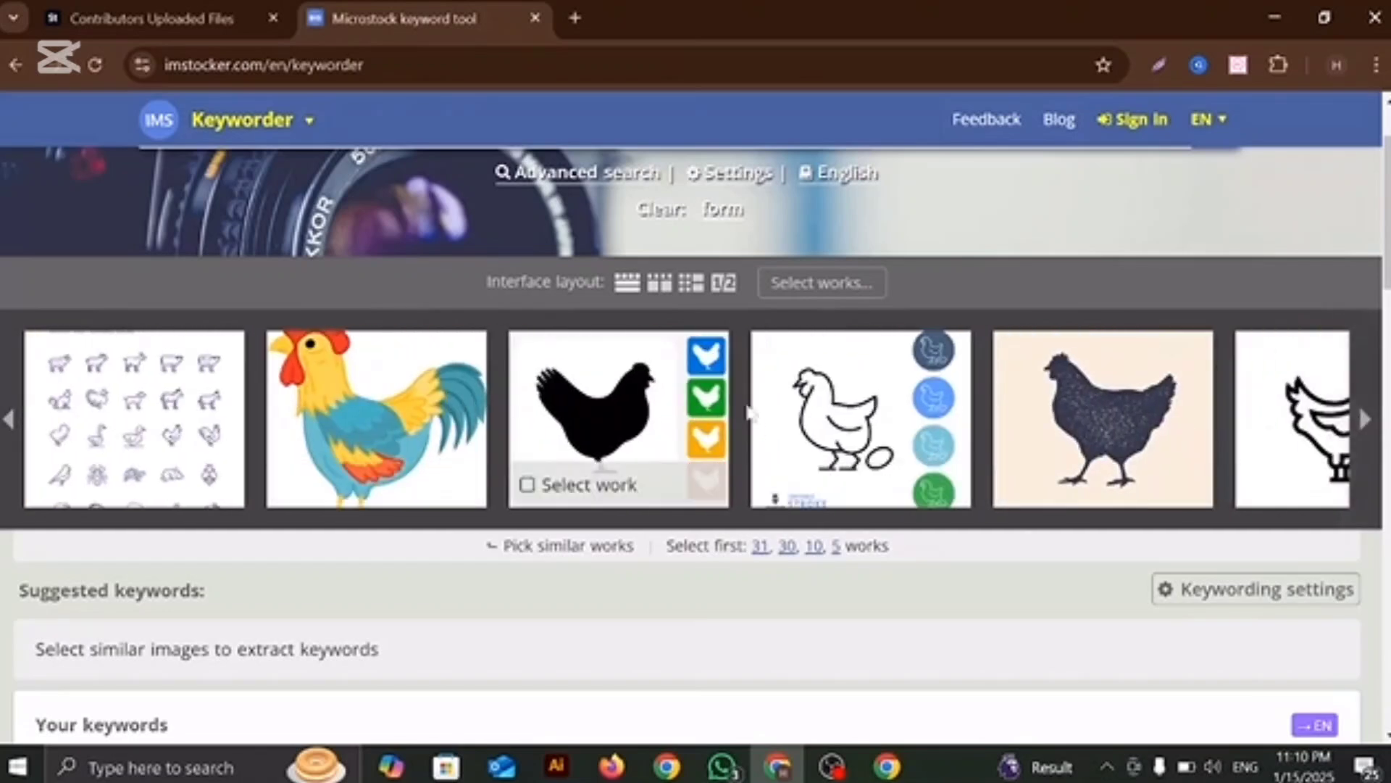
{"action": "mouse_move", "coordinate": [669, 442]}
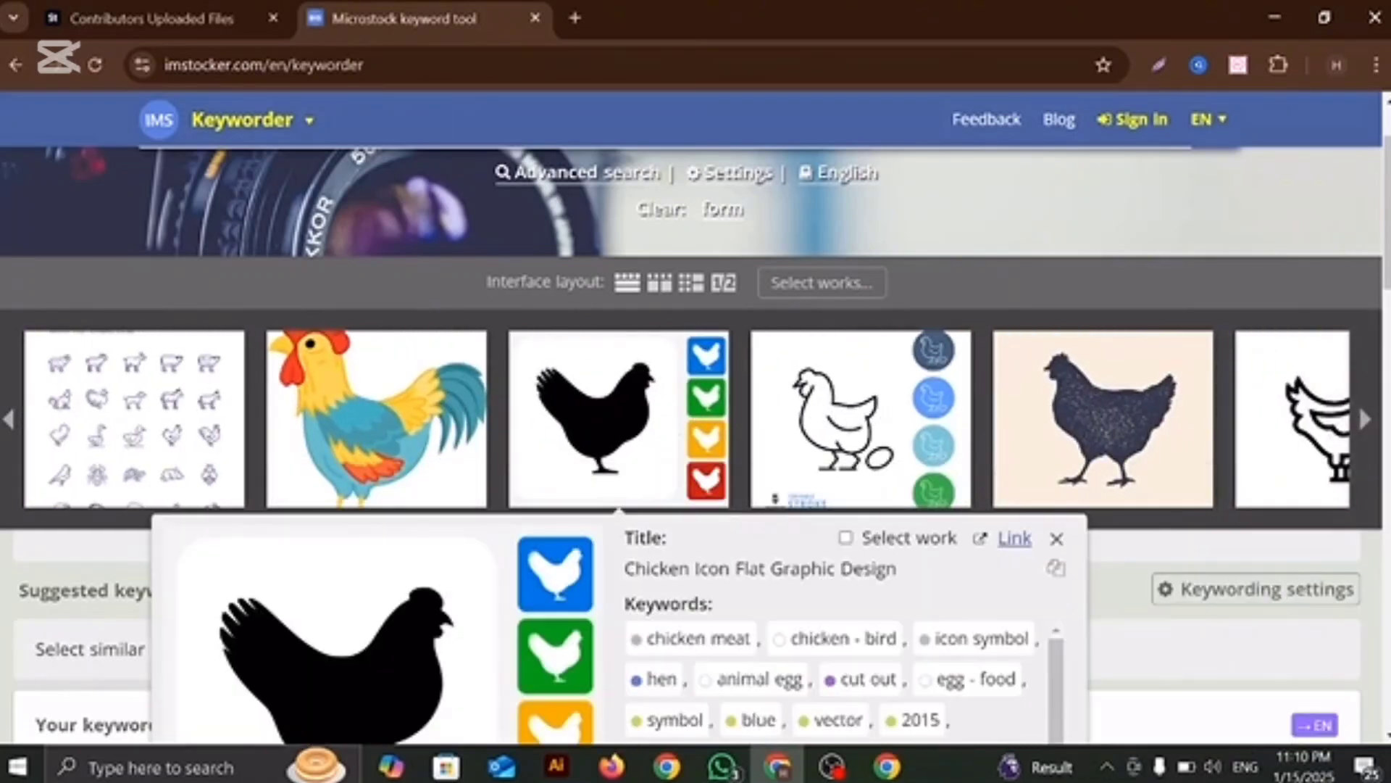
{"action": "left_click", "coordinate": [1367, 426]}
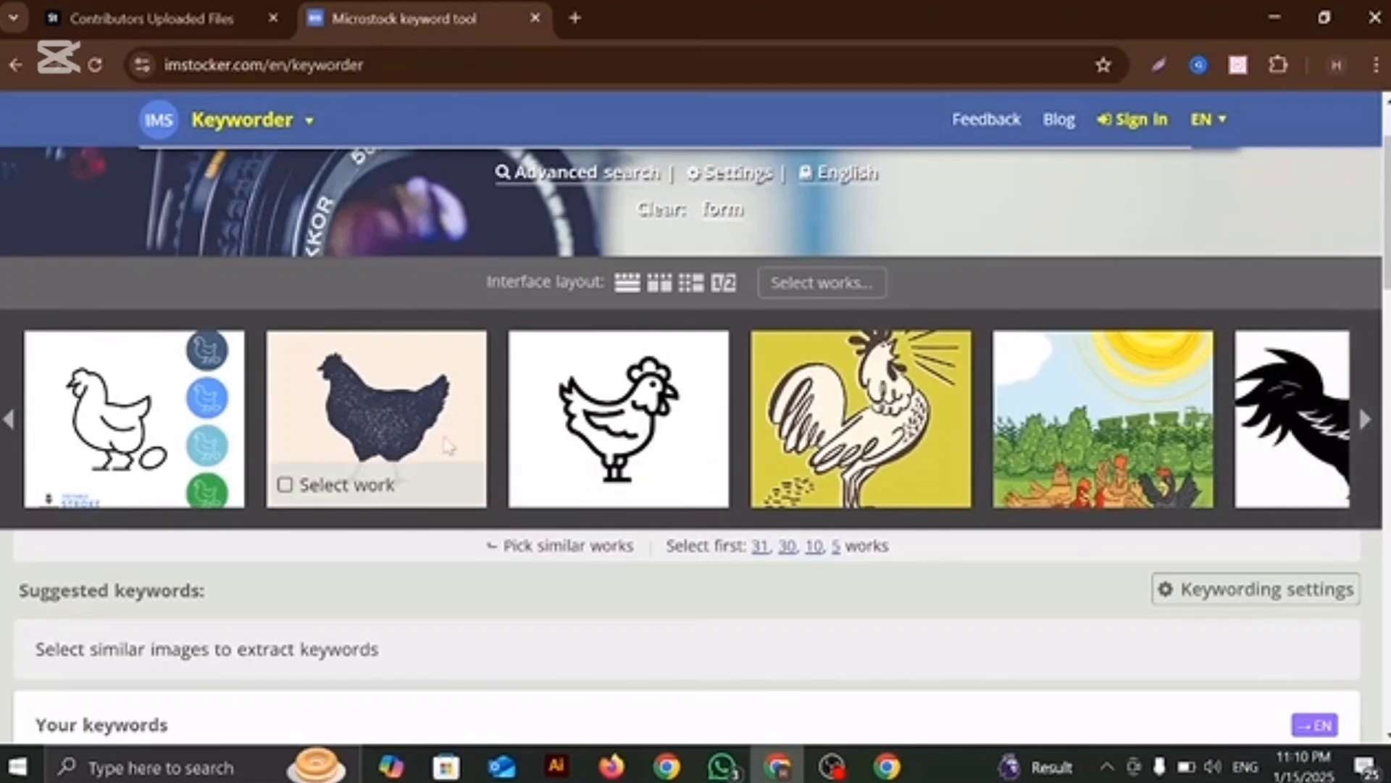
{"action": "mouse_move", "coordinate": [409, 435]}
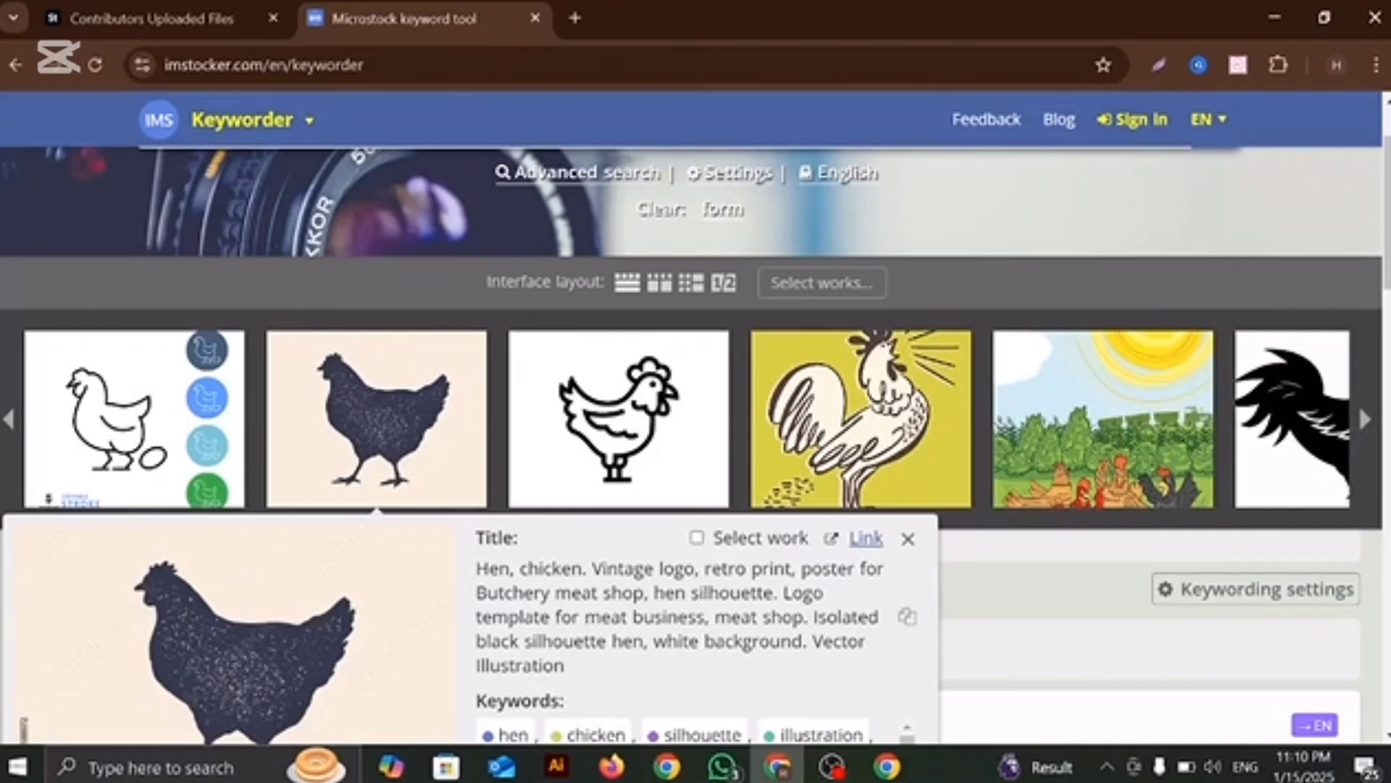
{"action": "left_click_drag", "start_coordinate": [654, 593], "coordinate": [777, 592]}
{"action": "right_click", "coordinate": [769, 595]}
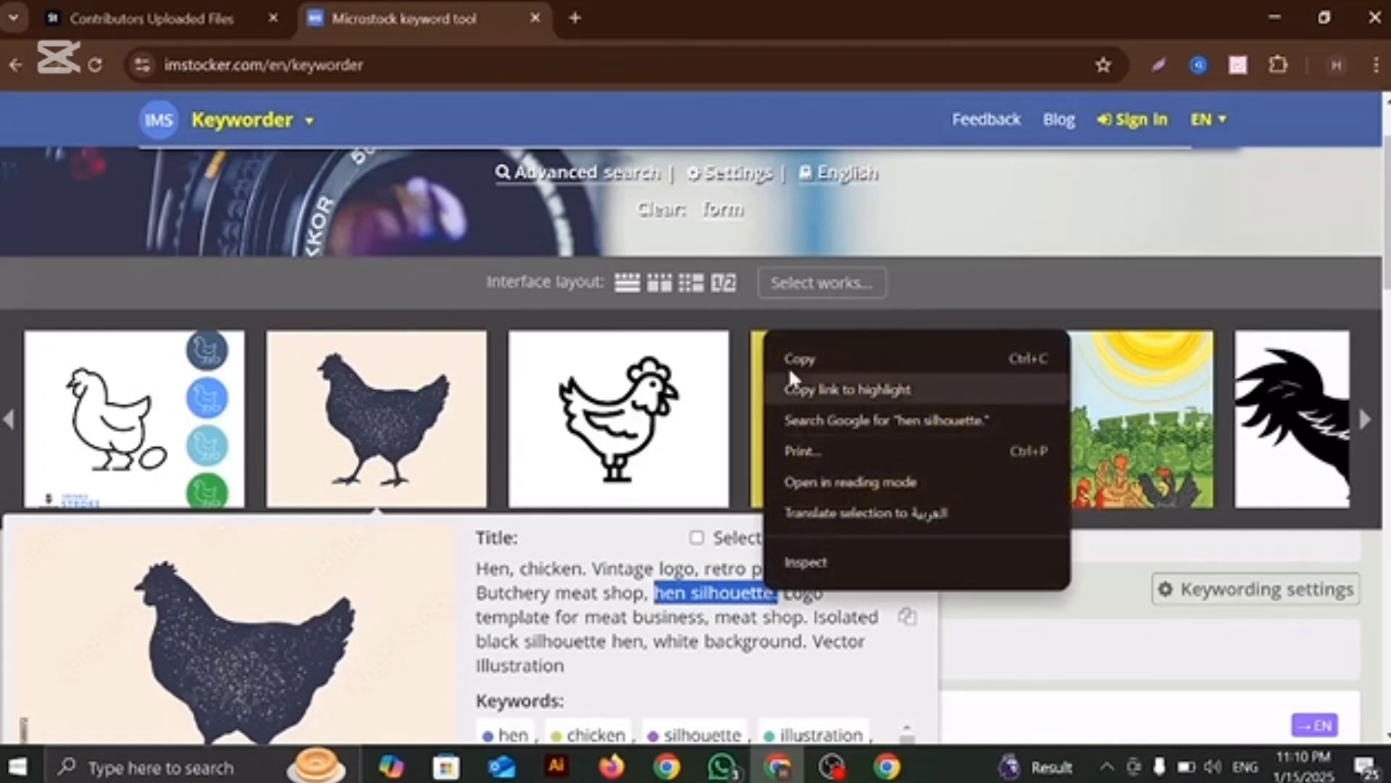
{"action": "left_click", "coordinate": [803, 359]}
Append "hen silhouette," to the chicken family vector's title on Adobe Stock.
{"action": "left_click", "coordinate": [133, 22]}
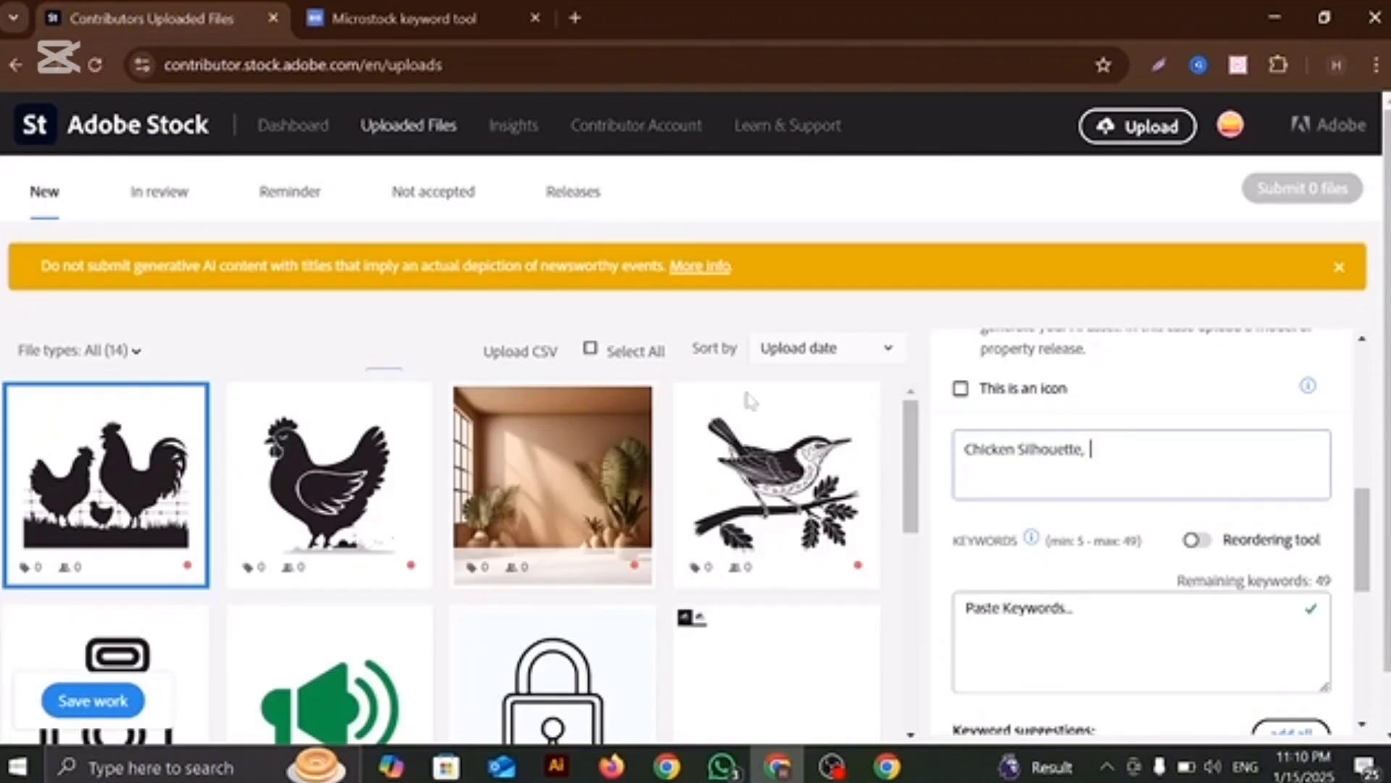
{"action": "right_click", "coordinate": [1083, 467]}
{"action": "left_click", "coordinate": [1116, 279]}
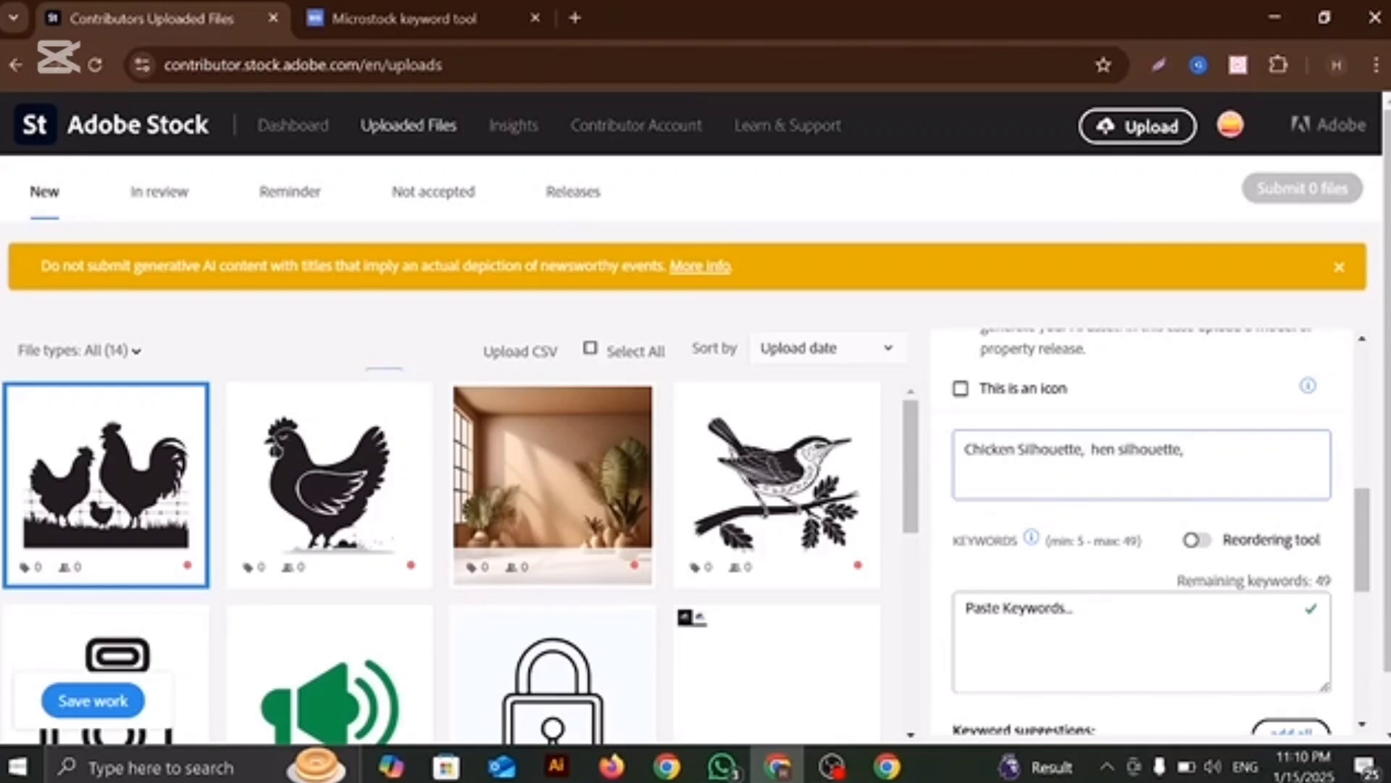
Return to Keyworder, find the black chicken silhouette standing on a ground line, and copy "Hen vector" from its title.
{"action": "left_click", "coordinate": [424, 15]}
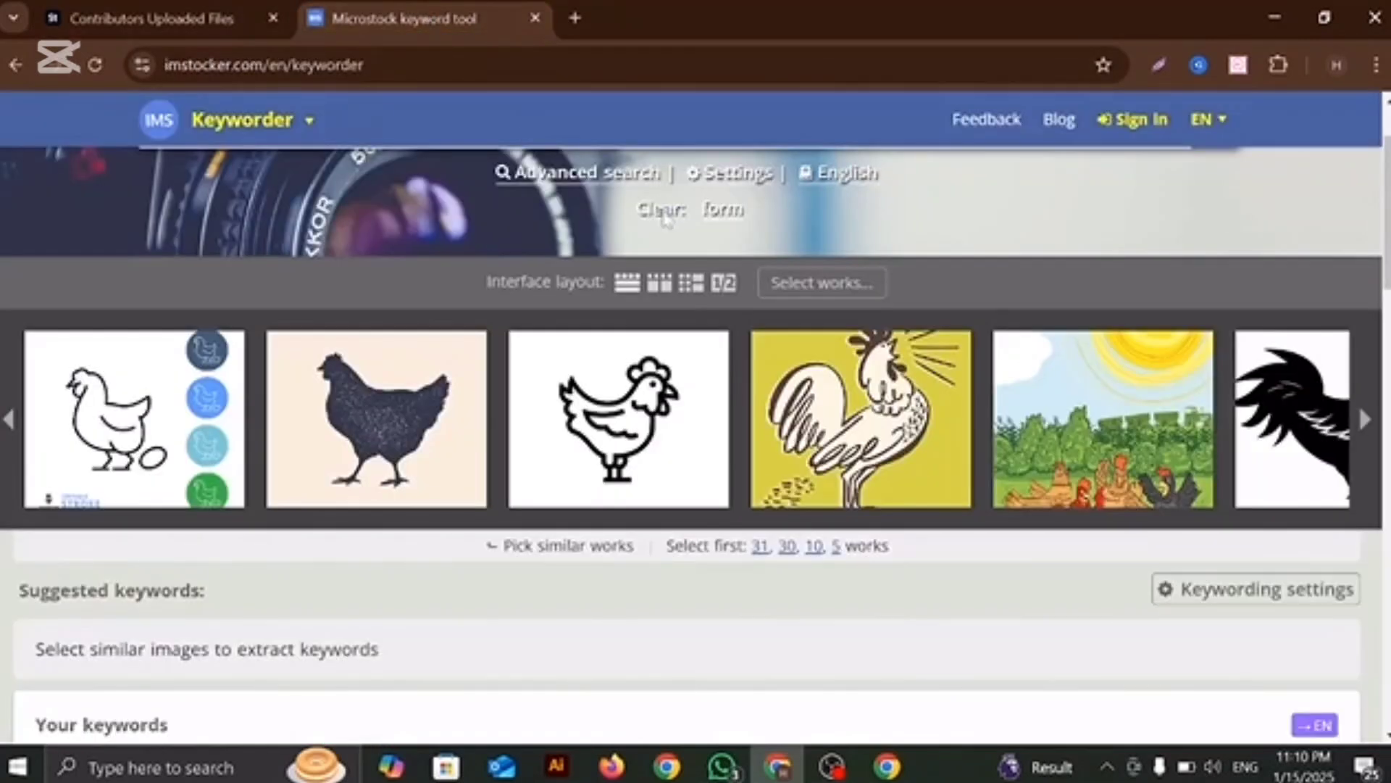
{"action": "left_click", "coordinate": [1360, 424]}
{"action": "left_click", "coordinate": [1368, 427]}
{"action": "left_click", "coordinate": [1366, 420]}
{"action": "mouse_move", "coordinate": [821, 389]}
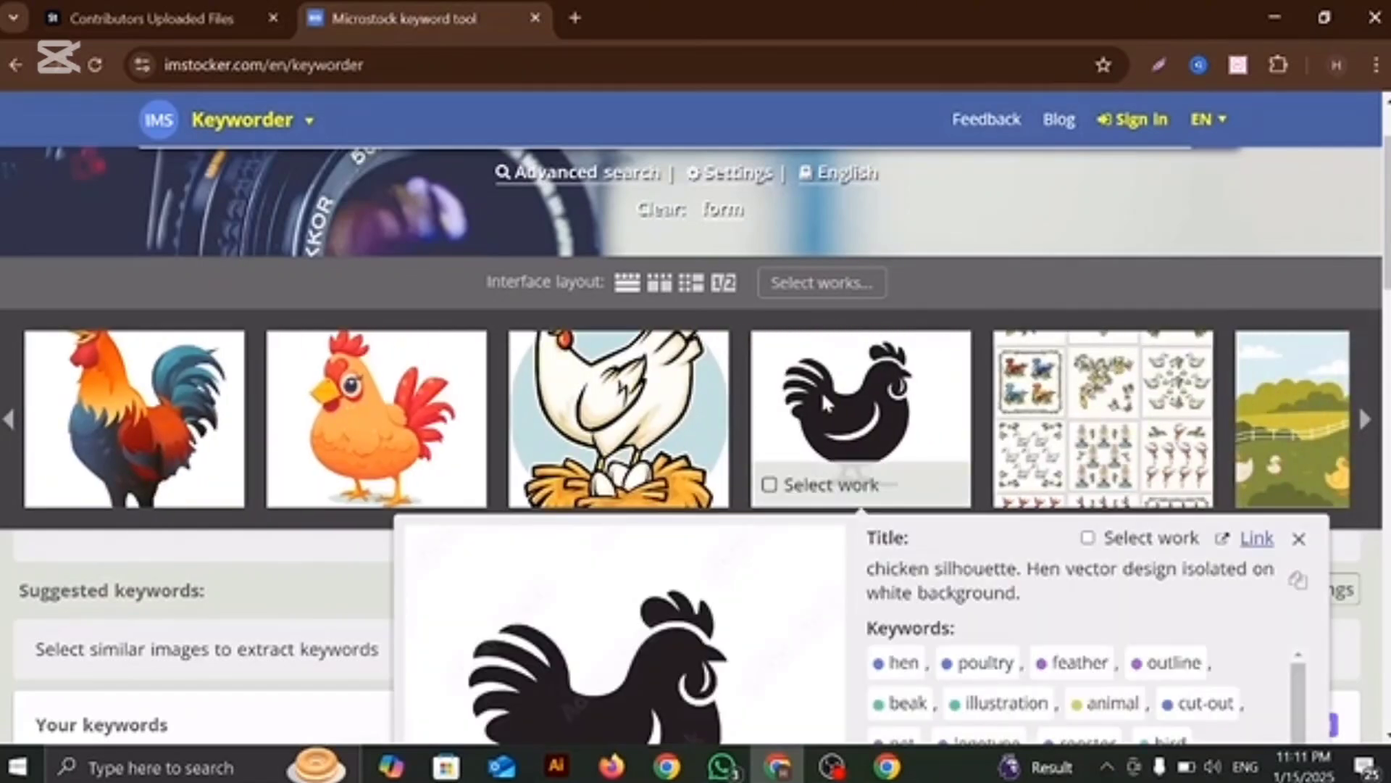
{"action": "left_click_drag", "start_coordinate": [1026, 569], "coordinate": [1118, 569]}
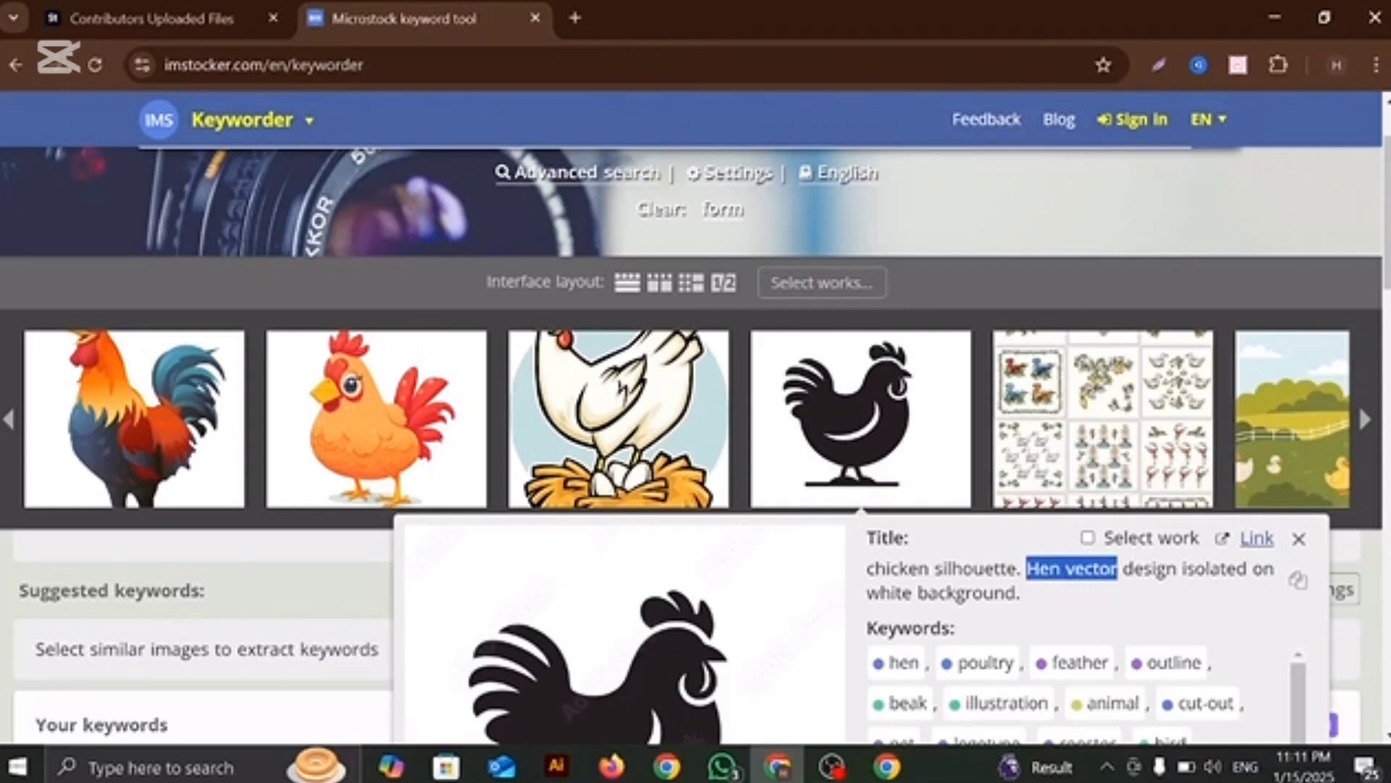
{"action": "right_click", "coordinate": [1101, 570]}
{"action": "left_click", "coordinate": [1145, 336]}
Append "Hen vector on white background," to the chicken family vector's title on Adobe Stock.
{"action": "left_click", "coordinate": [125, 10]}
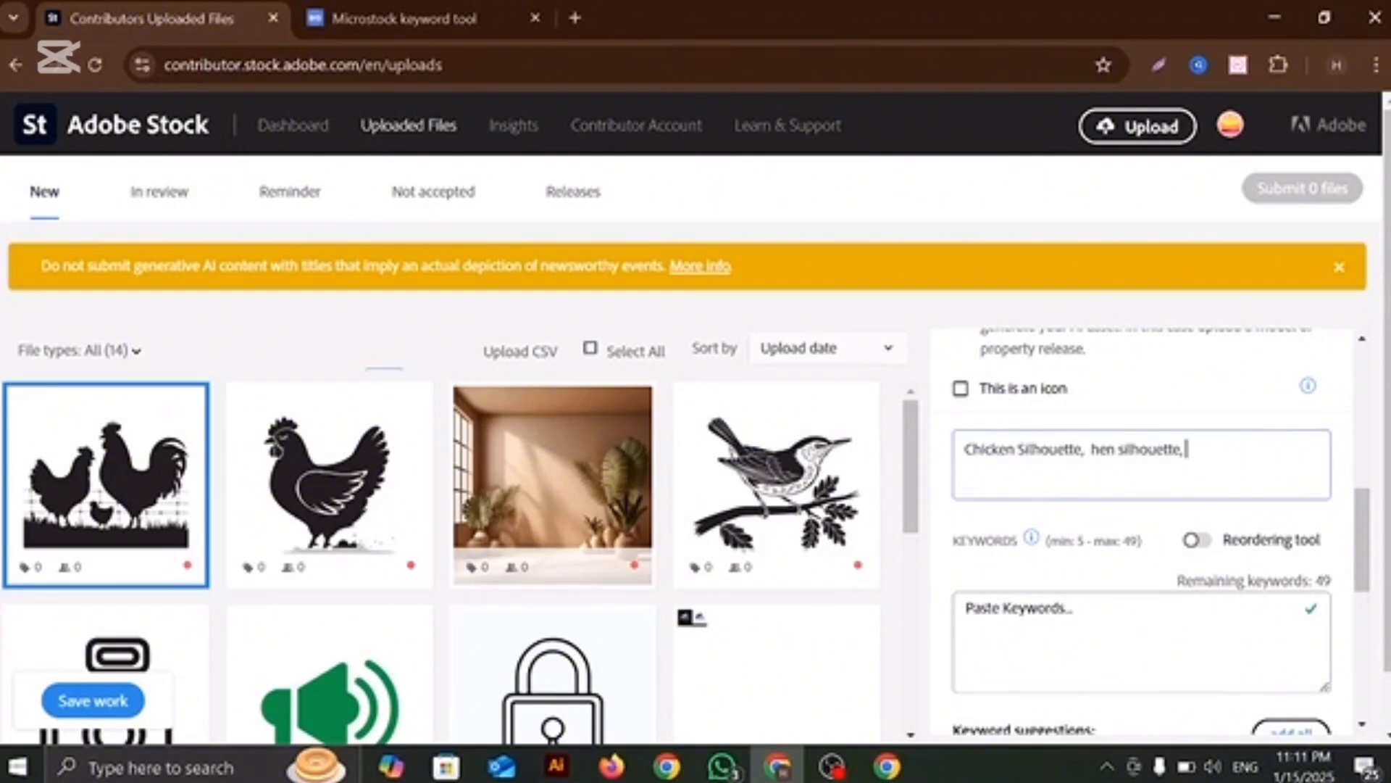
{"action": "right_click", "coordinate": [956, 468]}
{"action": "left_click", "coordinate": [998, 273]}
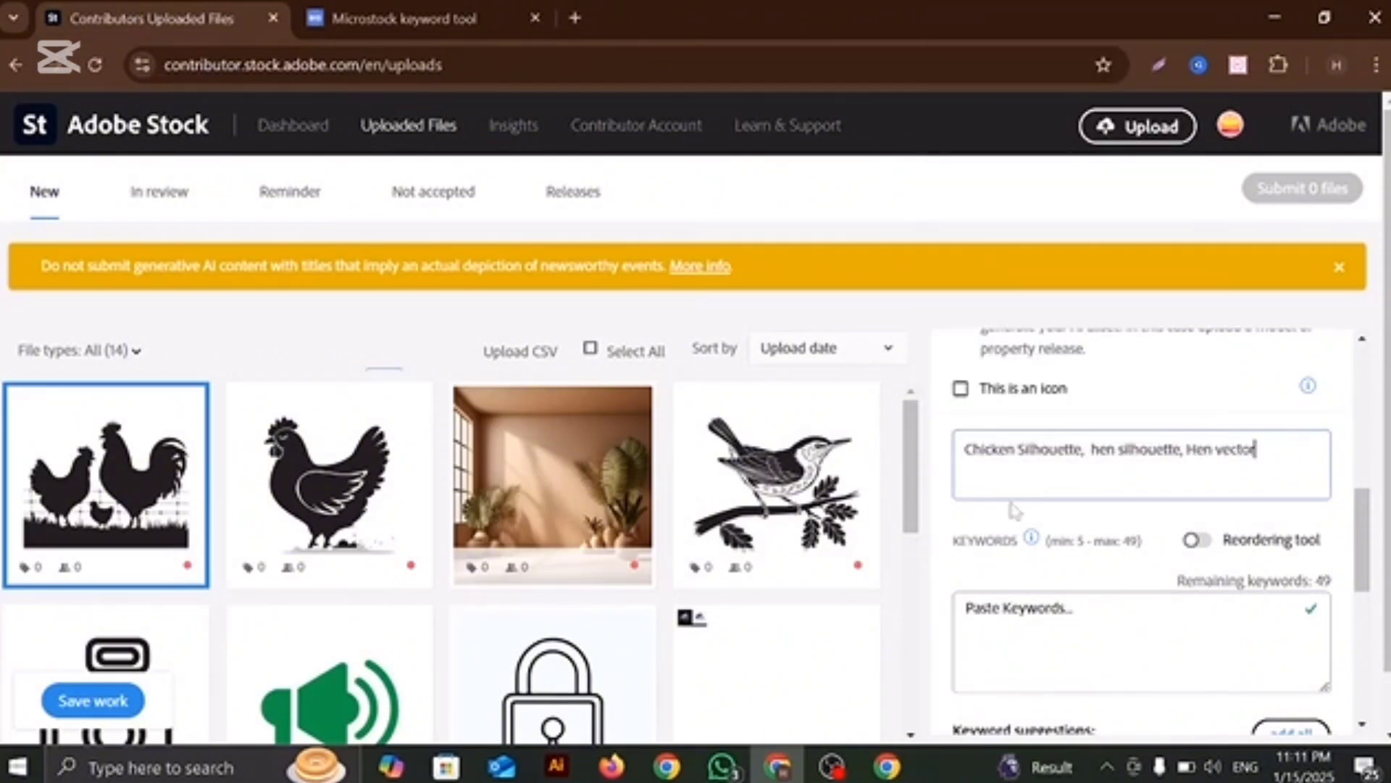
{"action": "type", "text": "on white backgr"}
{"action": "type", "text": "ound,"}
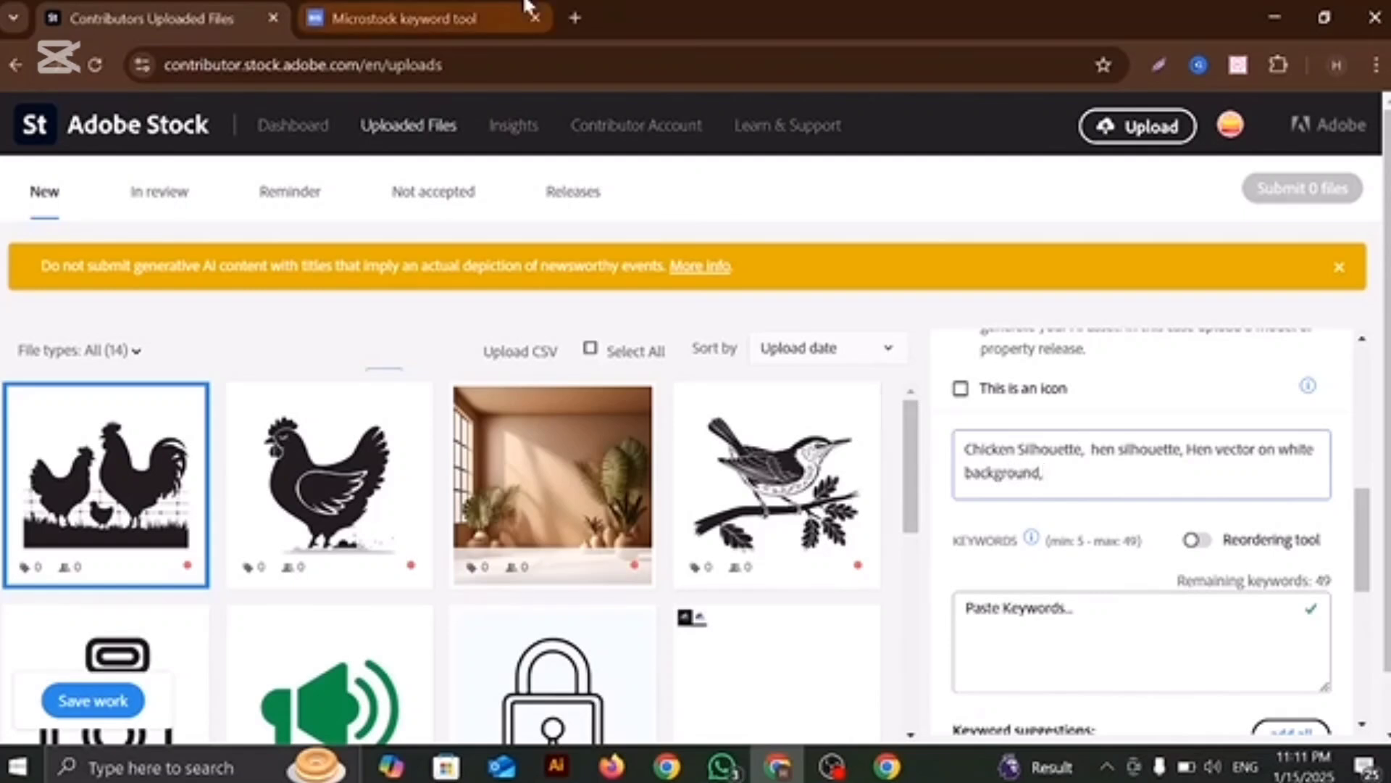
Return to Keyworder, browse further along the results, and open the details of the brown outlined hen.
{"action": "left_click", "coordinate": [424, 22]}
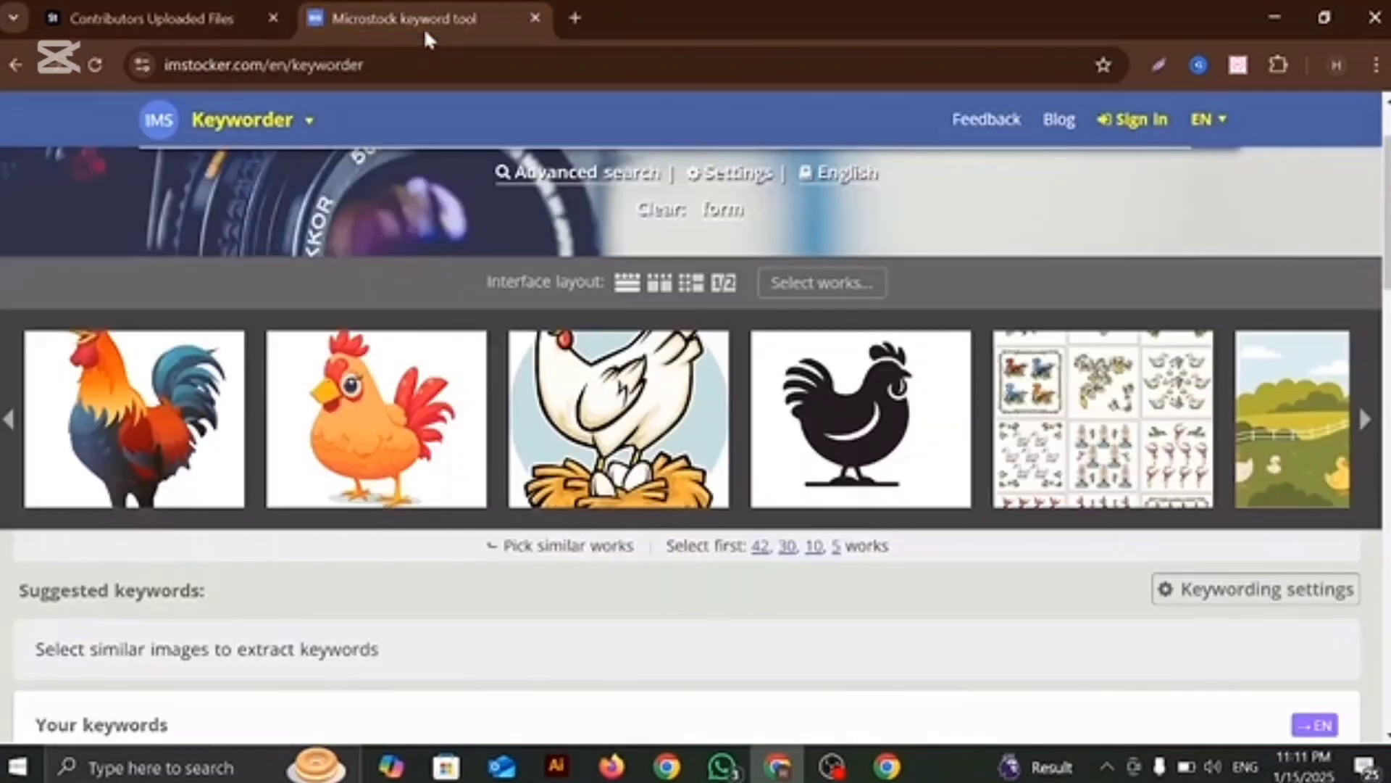
{"action": "left_click", "coordinate": [1366, 419]}
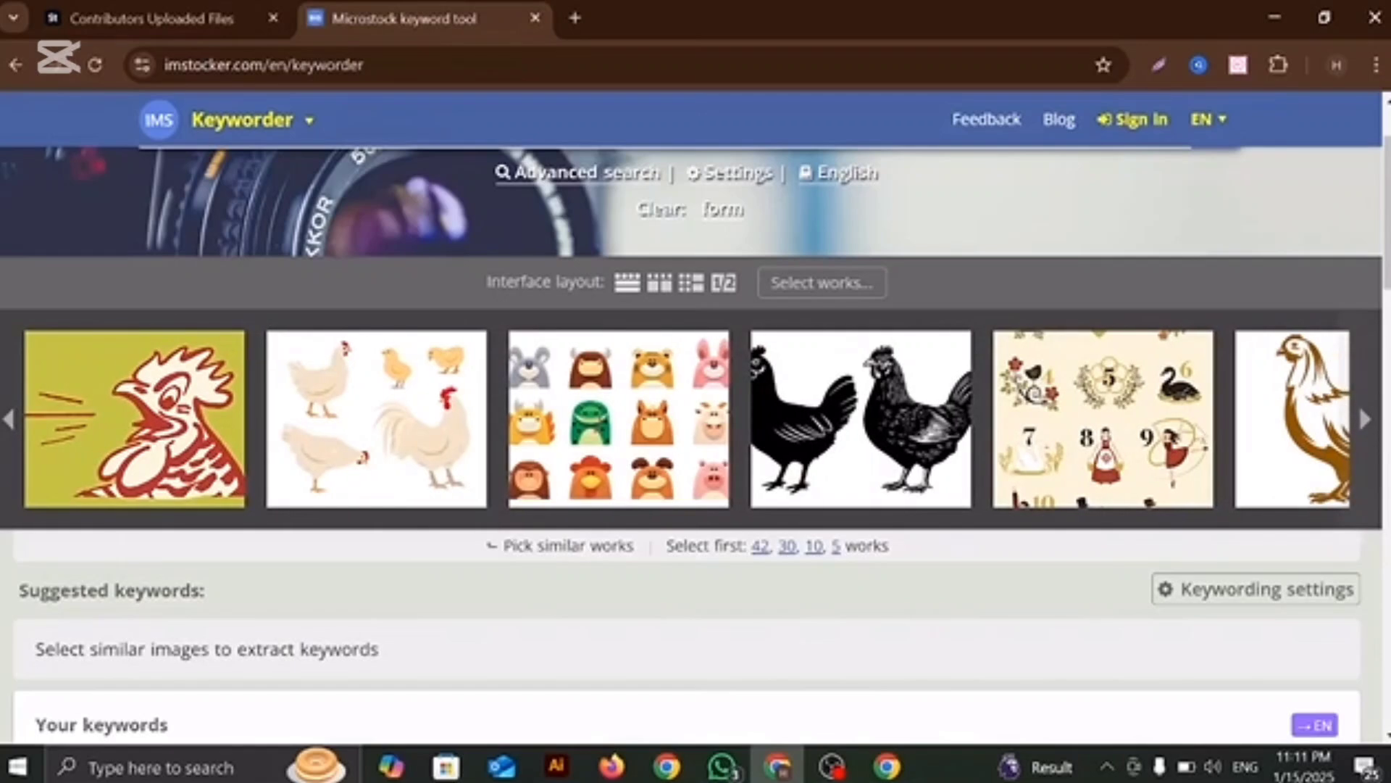
{"action": "left_click", "coordinate": [861, 418]}
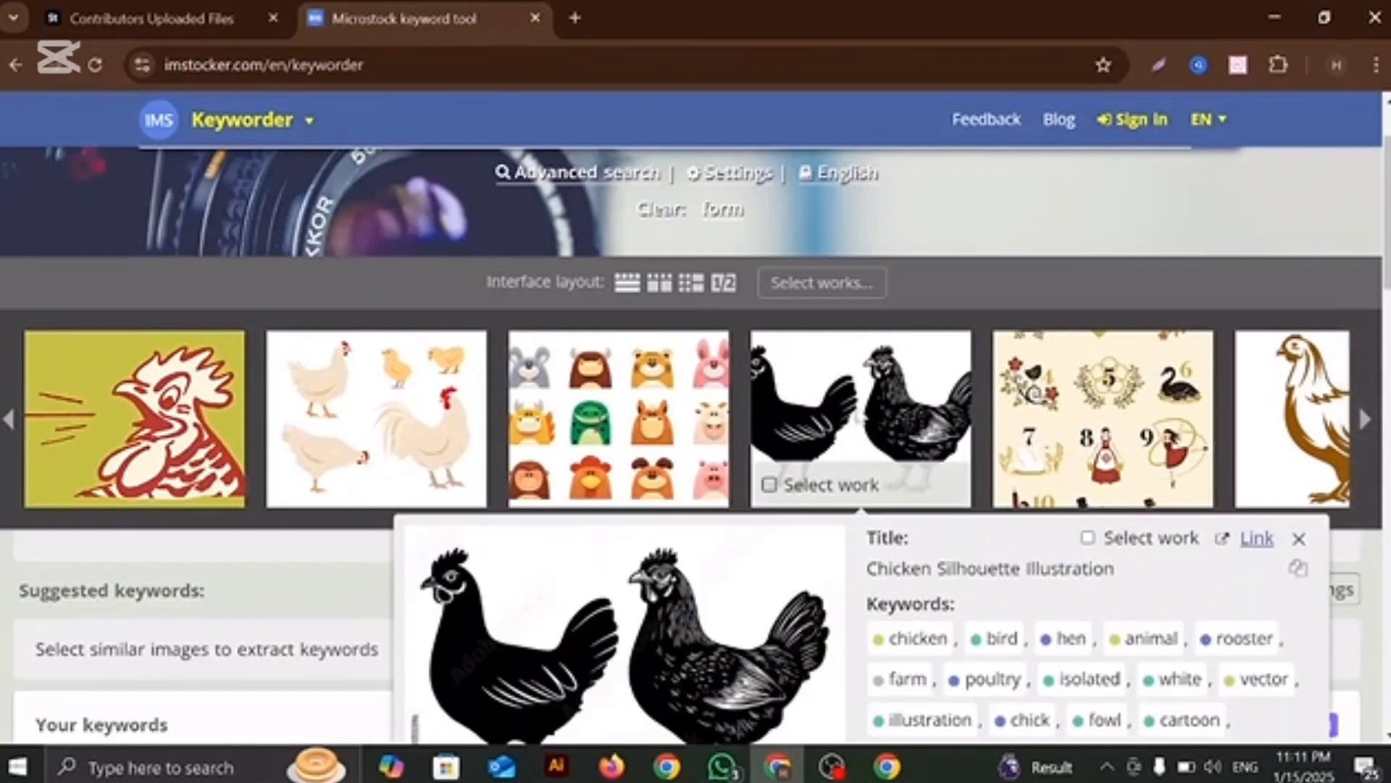
{"action": "left_click", "coordinate": [1366, 418]}
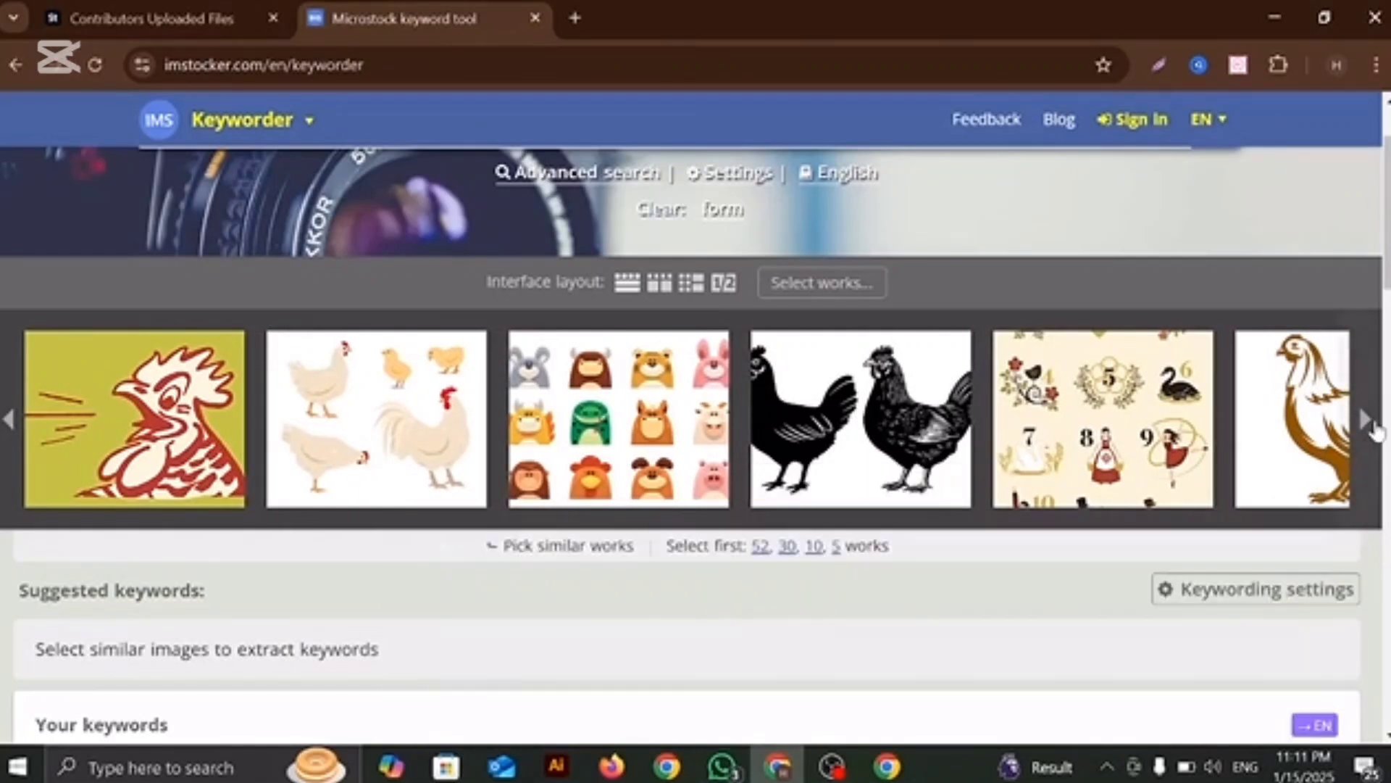
{"action": "left_click", "coordinate": [610, 414]}
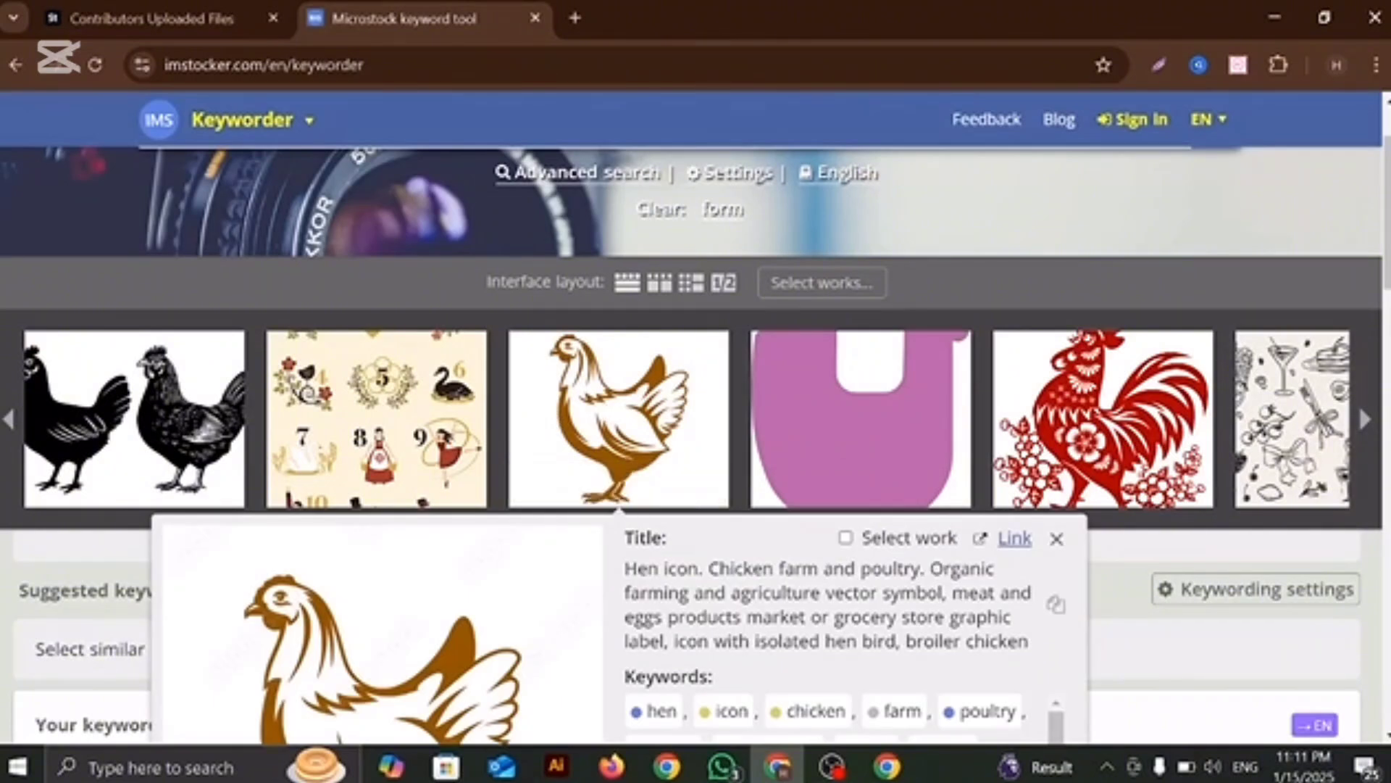
Try to select "Hen icon." in the brown outlined hen's title.
{"action": "left_click_drag", "start_coordinate": [659, 568], "coordinate": [617, 571]}
{"action": "left_click", "coordinate": [617, 572]}
{"action": "left_click_drag", "start_coordinate": [623, 569], "coordinate": [1029, 642]}
{"action": "left_click", "coordinate": [826, 606]}
{"action": "triple_click", "coordinate": [681, 569]}
{"action": "left_click", "coordinate": [826, 606]}
{"action": "double_click", "coordinate": [682, 569]}
{"action": "left_click", "coordinate": [612, 580]}
Append "Hen icon." to the chicken family vector's title on Adobe Stock.
{"action": "left_click", "coordinate": [149, 19]}
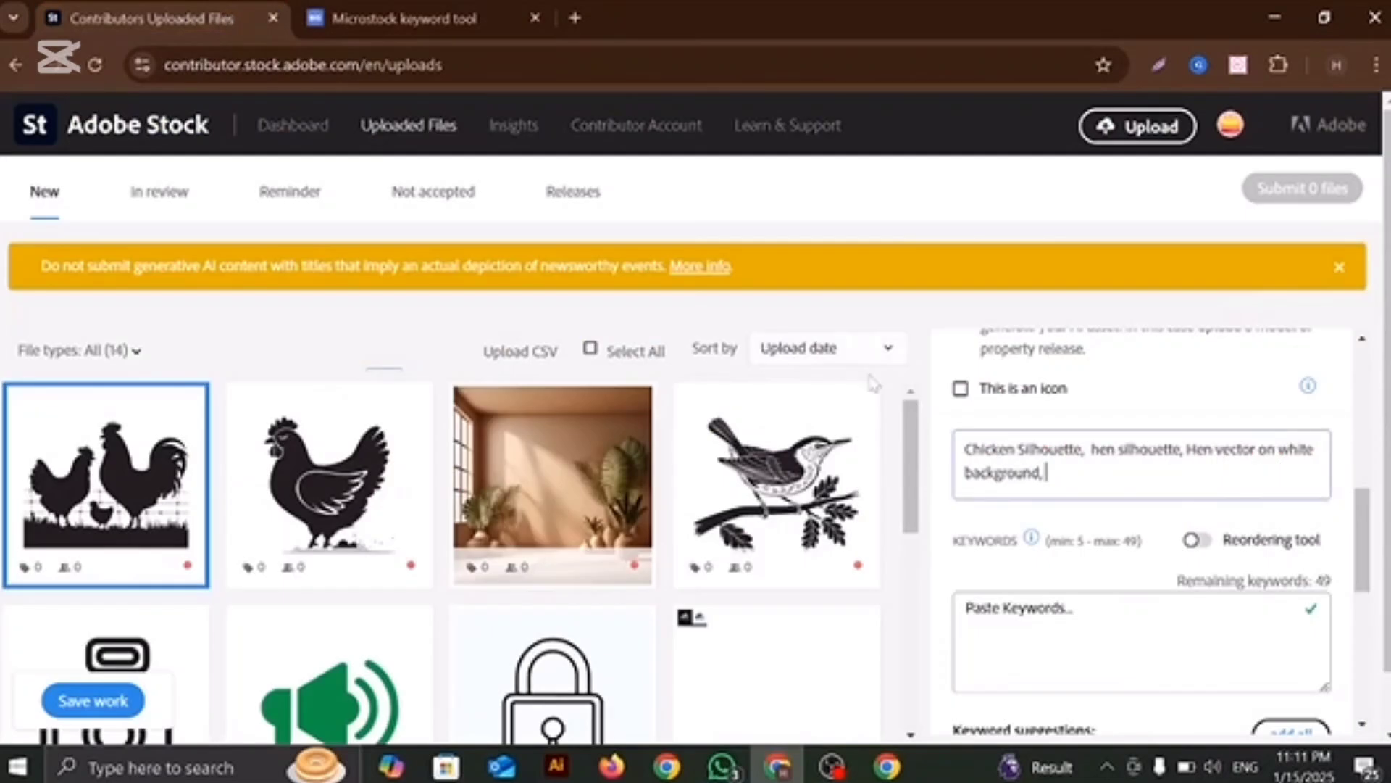
{"action": "type", "text": "Hw"}
{"action": "key", "text": "BackSpace"}
{"action": "type", "text": "en icon"}
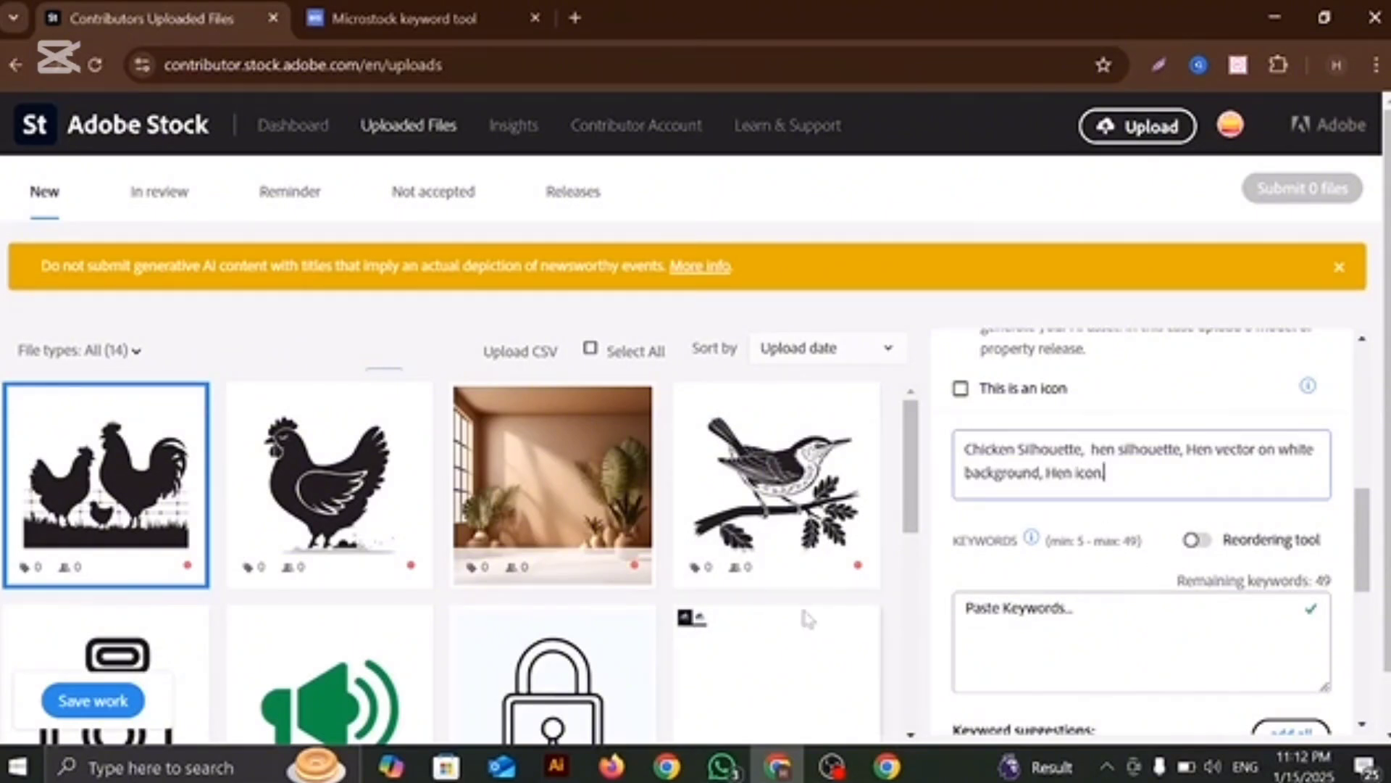
Add all of the suggested keywords to the chicken family vector.
{"action": "scroll", "coordinate": [1082, 569], "scroll_direction": "down", "scroll_amount": 3}
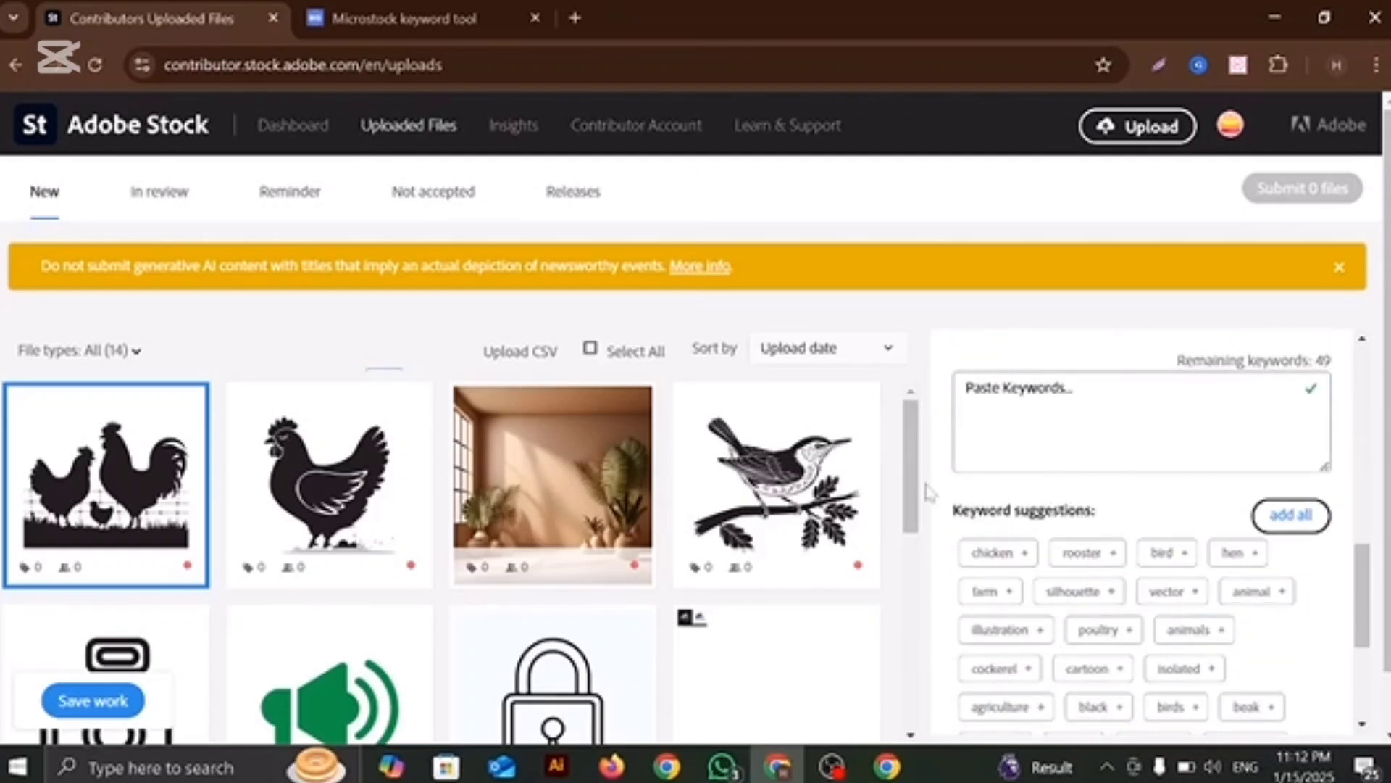
{"action": "left_click", "coordinate": [1286, 517]}
{"action": "scroll", "coordinate": [1155, 493], "scroll_direction": "up", "scroll_amount": 2}
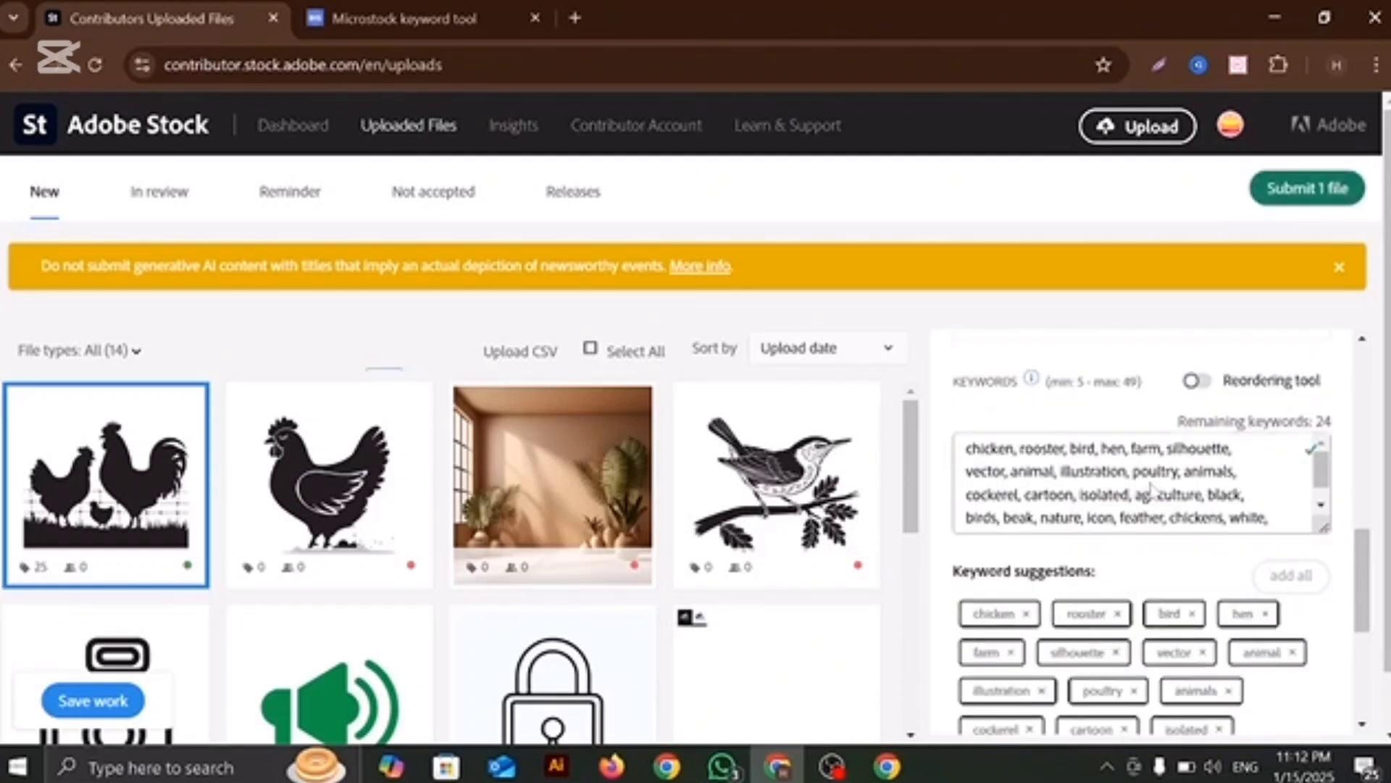
In Keyworder, open the result with two black hens and pick its keywords chicken, bird, hen, rooster, poultry, farm, chick and fowl.
{"action": "left_click", "coordinate": [379, 18]}
{"action": "left_click", "coordinate": [124, 435]}
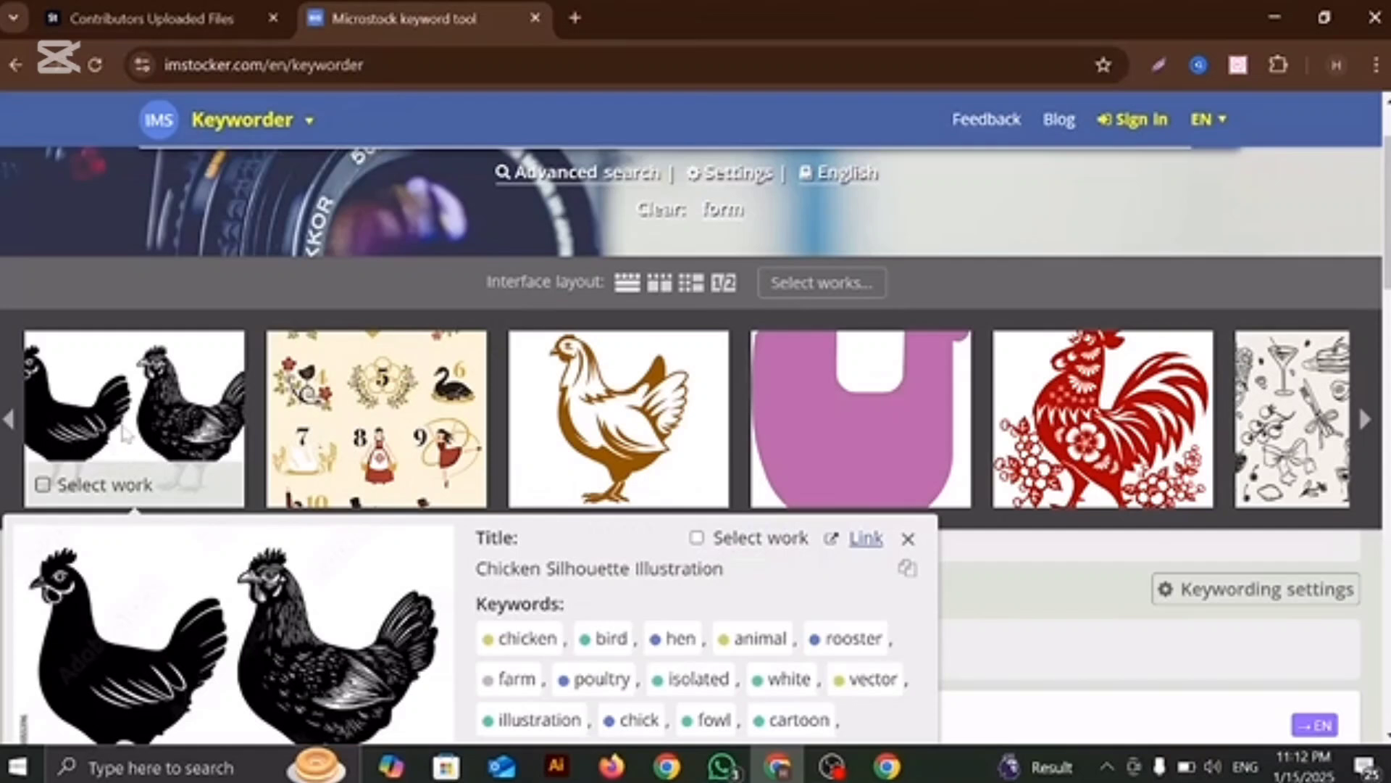
{"action": "scroll", "coordinate": [125, 435], "scroll_direction": "down", "scroll_amount": 1}
{"action": "left_click", "coordinate": [511, 528]}
{"action": "left_click", "coordinate": [612, 529]}
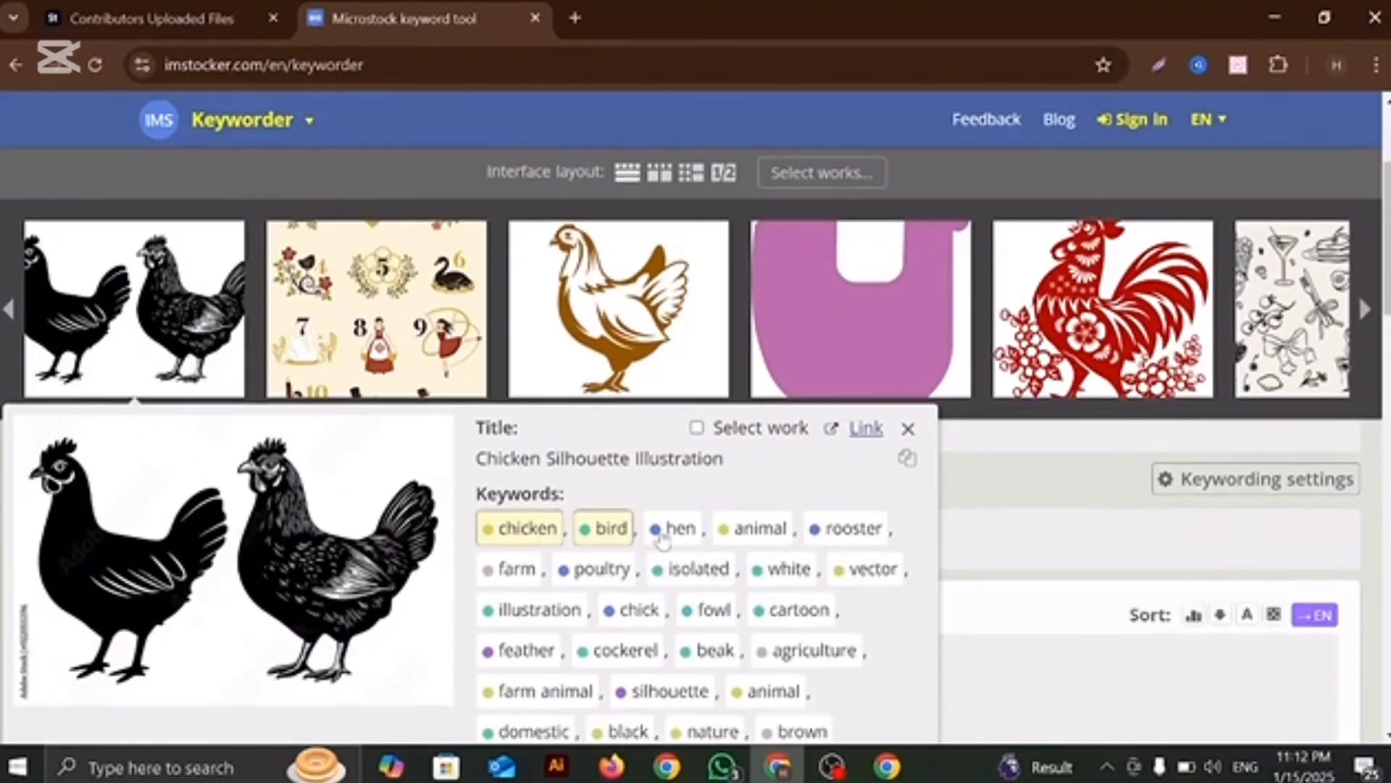
{"action": "left_click", "coordinate": [674, 528]}
{"action": "double_click", "coordinate": [760, 528]}
{"action": "left_click", "coordinate": [848, 528]}
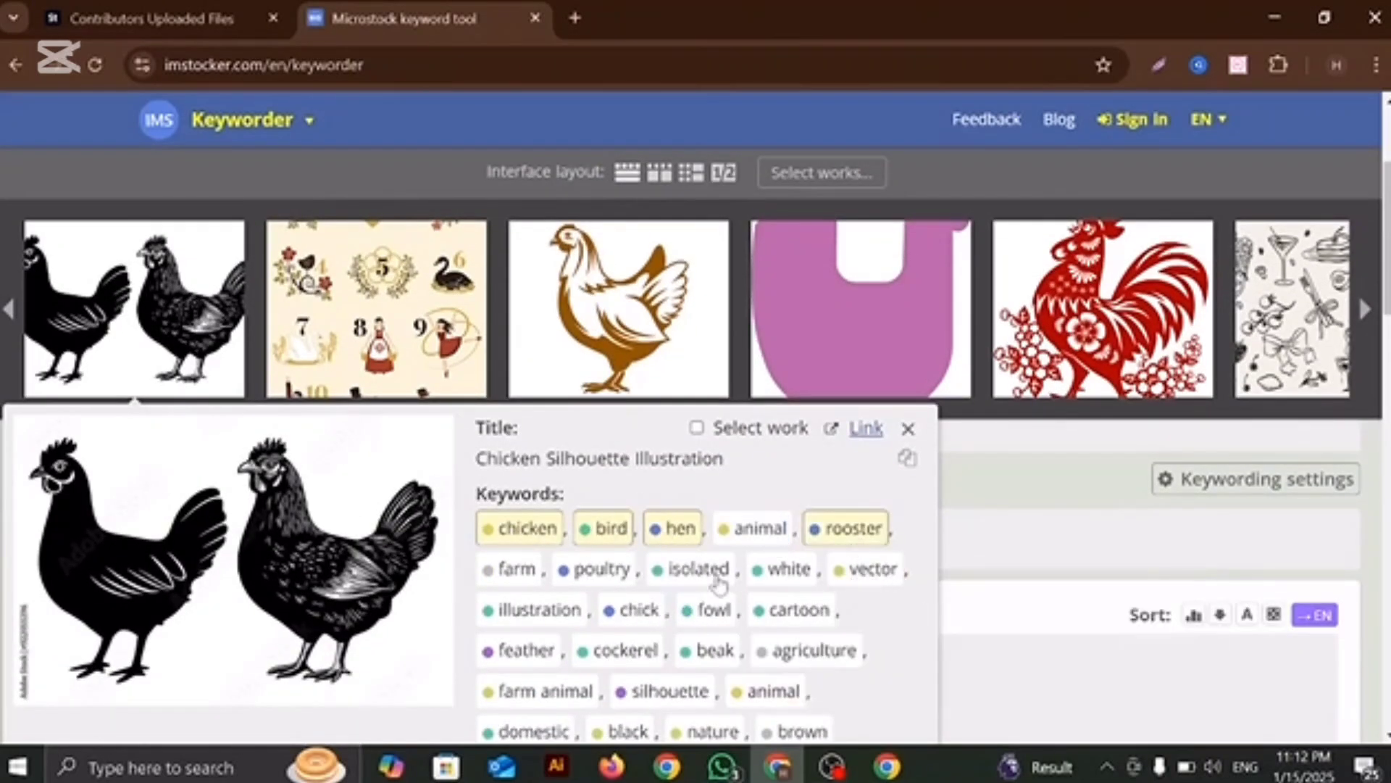
{"action": "left_click", "coordinate": [602, 570]}
{"action": "left_click", "coordinate": [516, 569]}
{"action": "left_click", "coordinate": [637, 612]}
{"action": "left_click", "coordinate": [712, 611]}
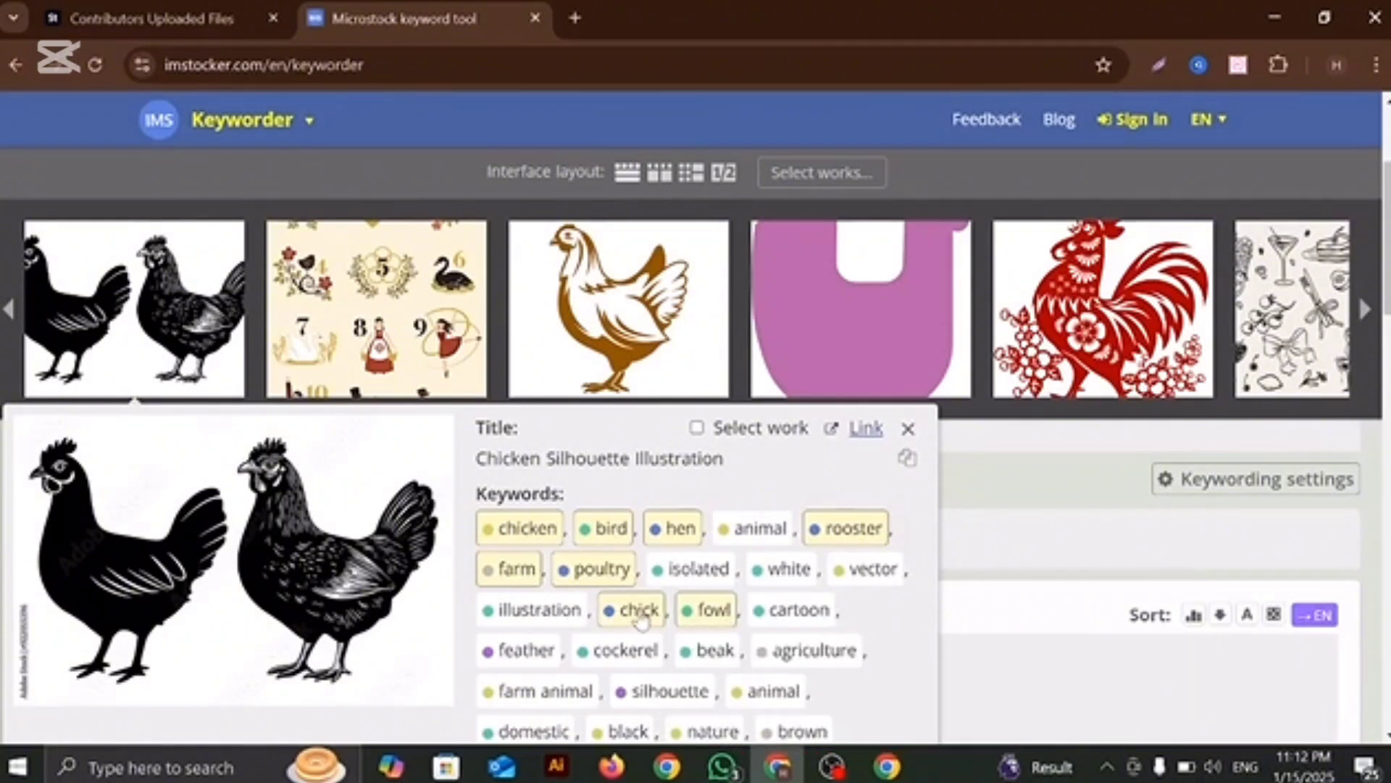
Also pick the keywords feather, cockerel, beak, animal, farm animal, domestic, nature, brown and silhouette from the two black hens.
{"action": "scroll", "coordinate": [642, 618], "scroll_direction": "down", "scroll_amount": 2}
{"action": "left_click", "coordinate": [520, 541]}
{"action": "left_click", "coordinate": [625, 540]}
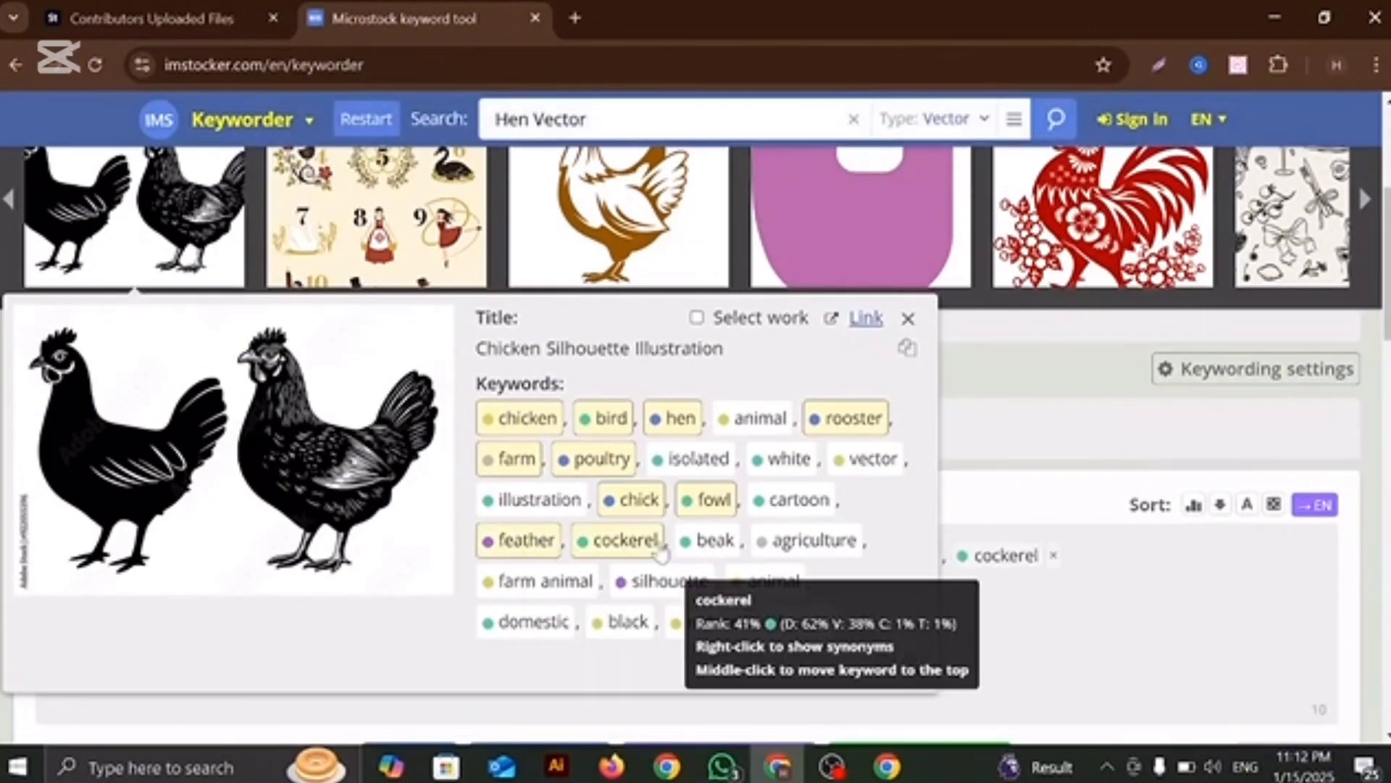
{"action": "left_click", "coordinate": [717, 542]}
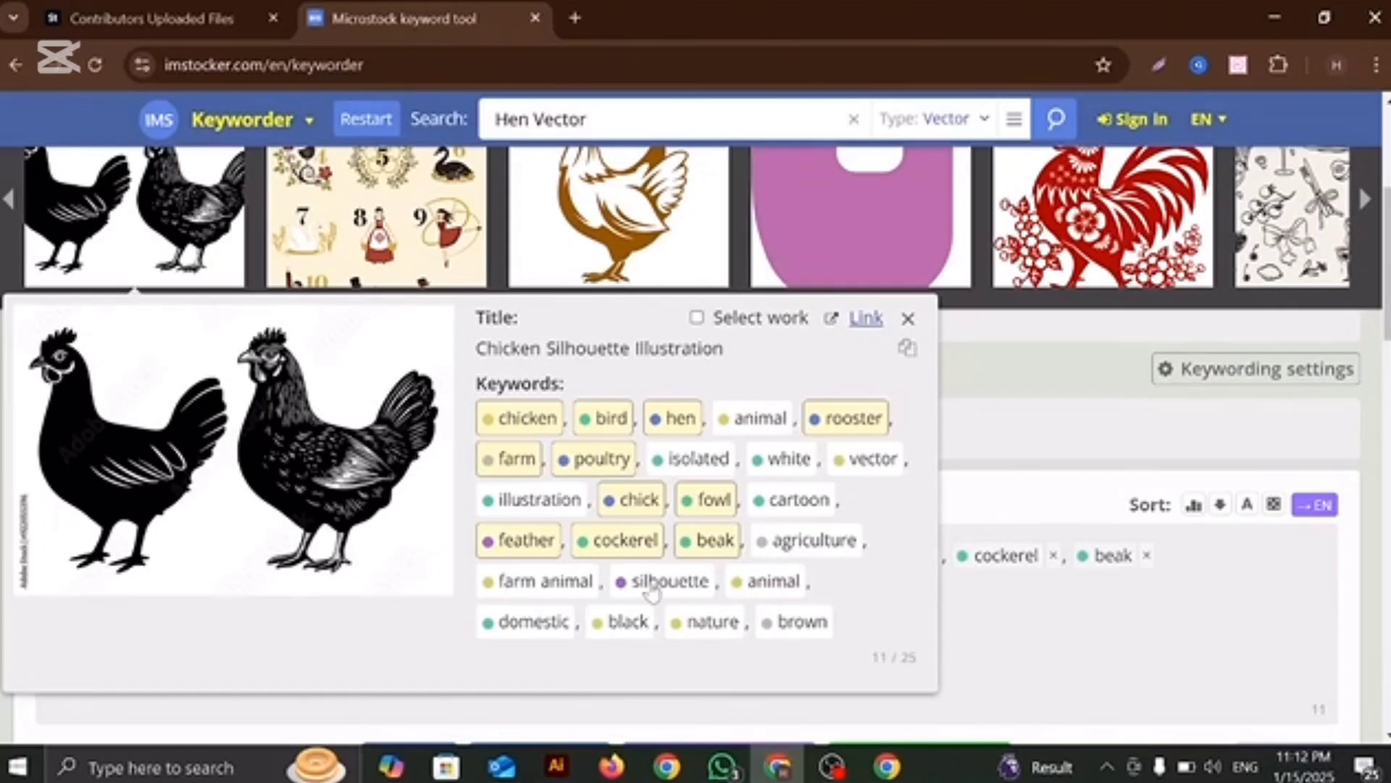
{"action": "left_click", "coordinate": [772, 580]}
{"action": "left_click", "coordinate": [537, 581]}
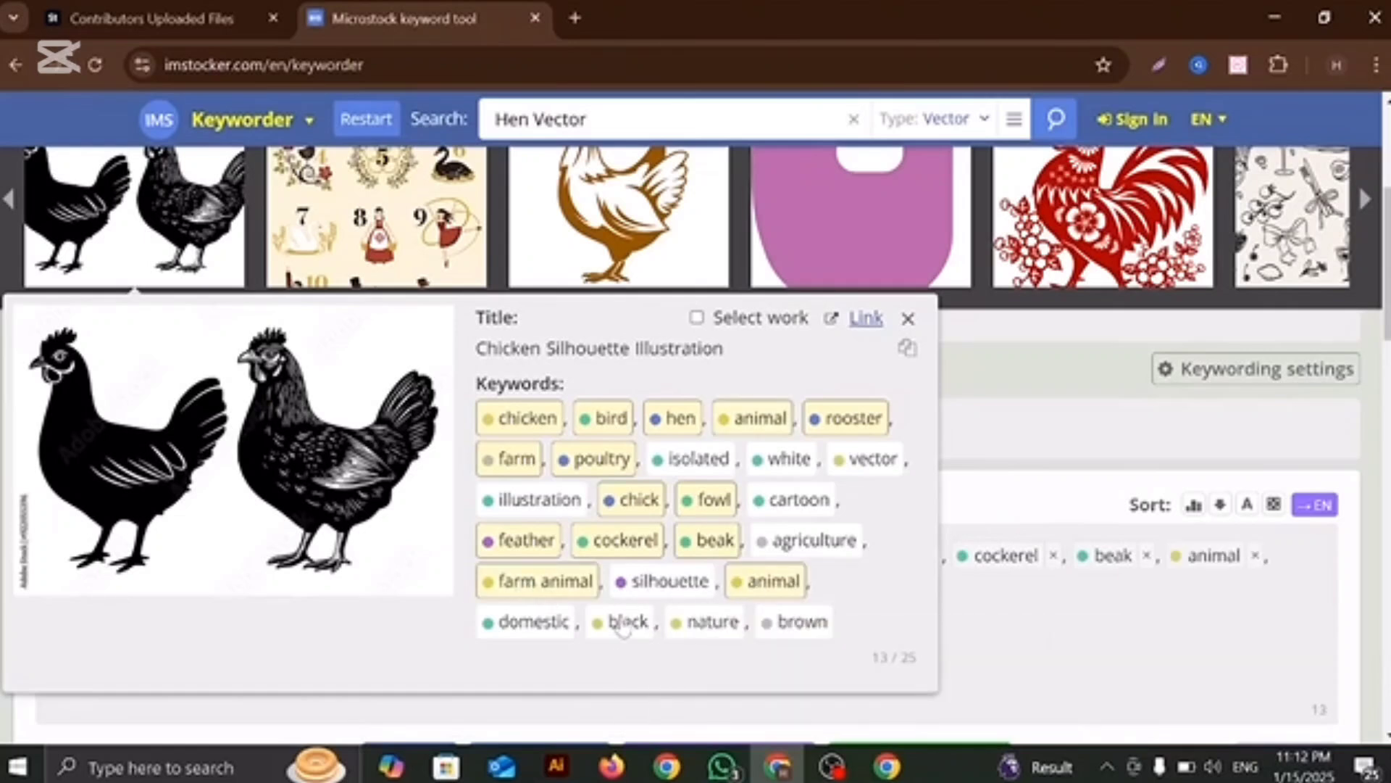
{"action": "left_click", "coordinate": [529, 622]}
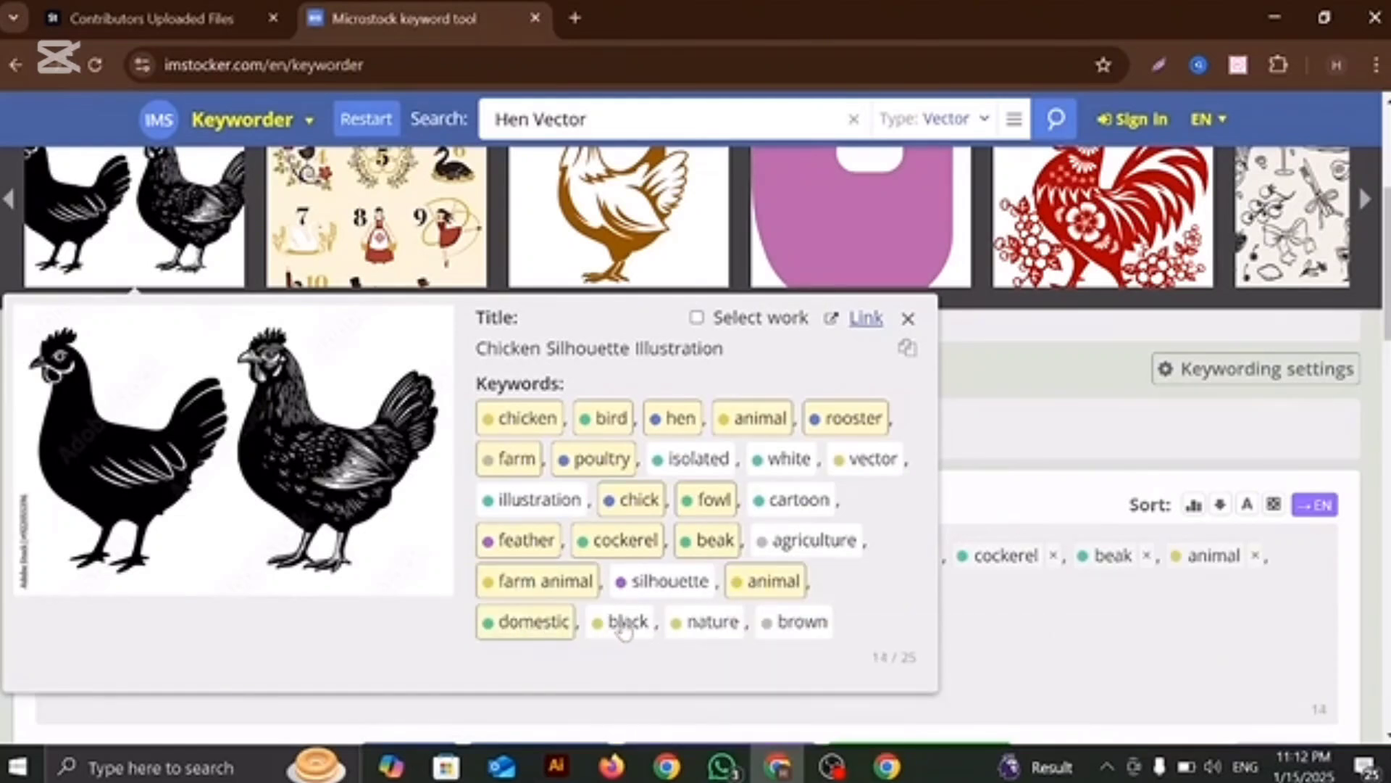
{"action": "left_click", "coordinate": [706, 624]}
{"action": "left_click", "coordinate": [797, 625]}
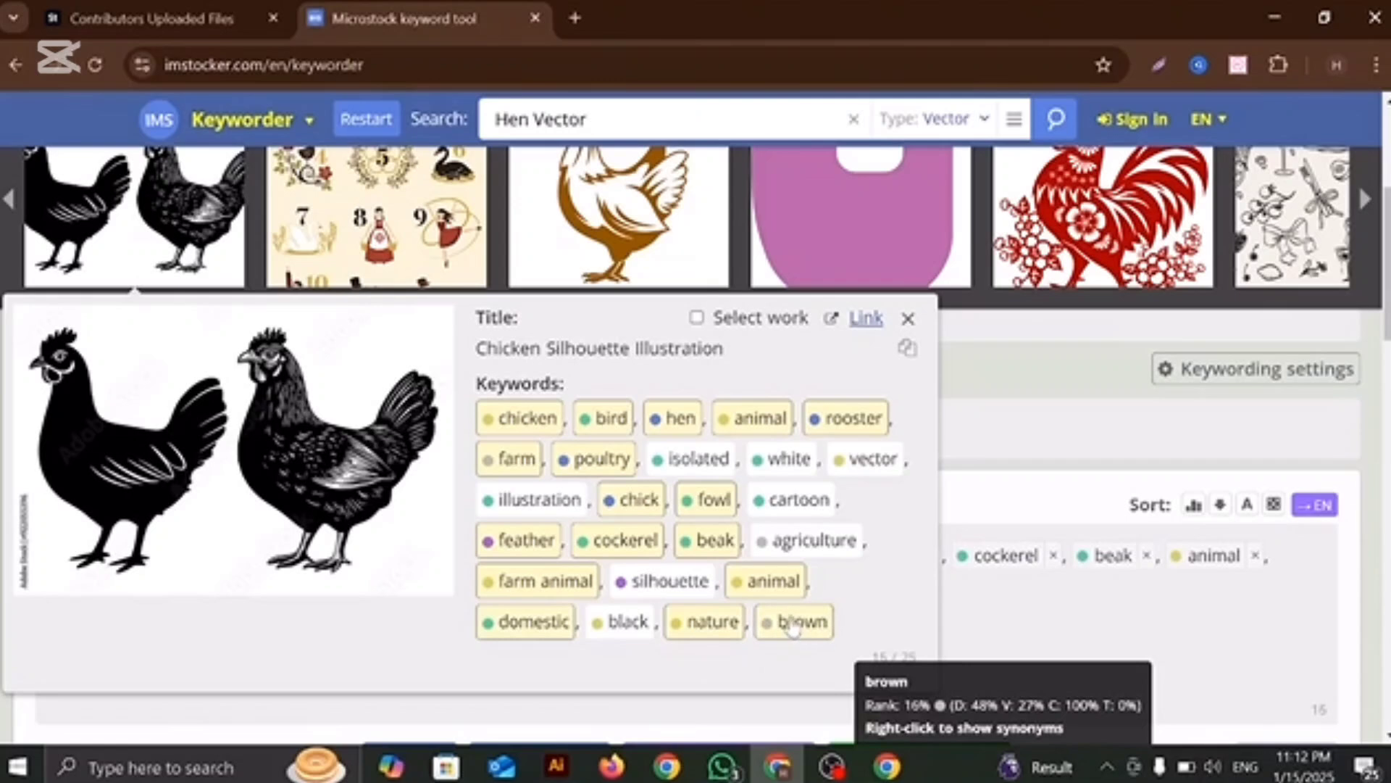
{"action": "left_click", "coordinate": [696, 583]}
Copy the collected Keyworder keywords, paste them into the chicken family vector's keywords on Adobe Stock, and separate silhouette and fowl with a comma.
{"action": "scroll", "coordinate": [698, 590], "scroll_direction": "down", "scroll_amount": 3}
{"action": "left_click", "coordinate": [879, 549]}
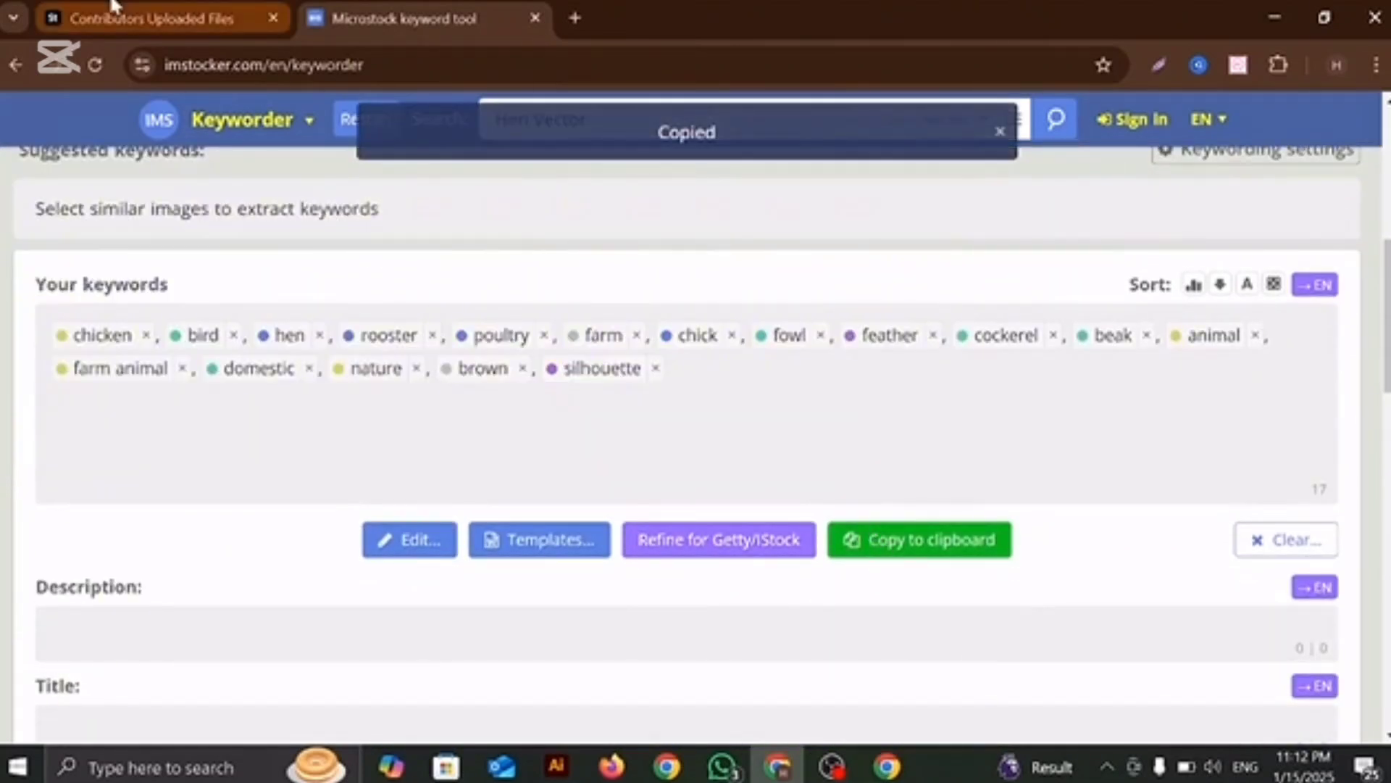
{"action": "left_click", "coordinate": [131, 18]}
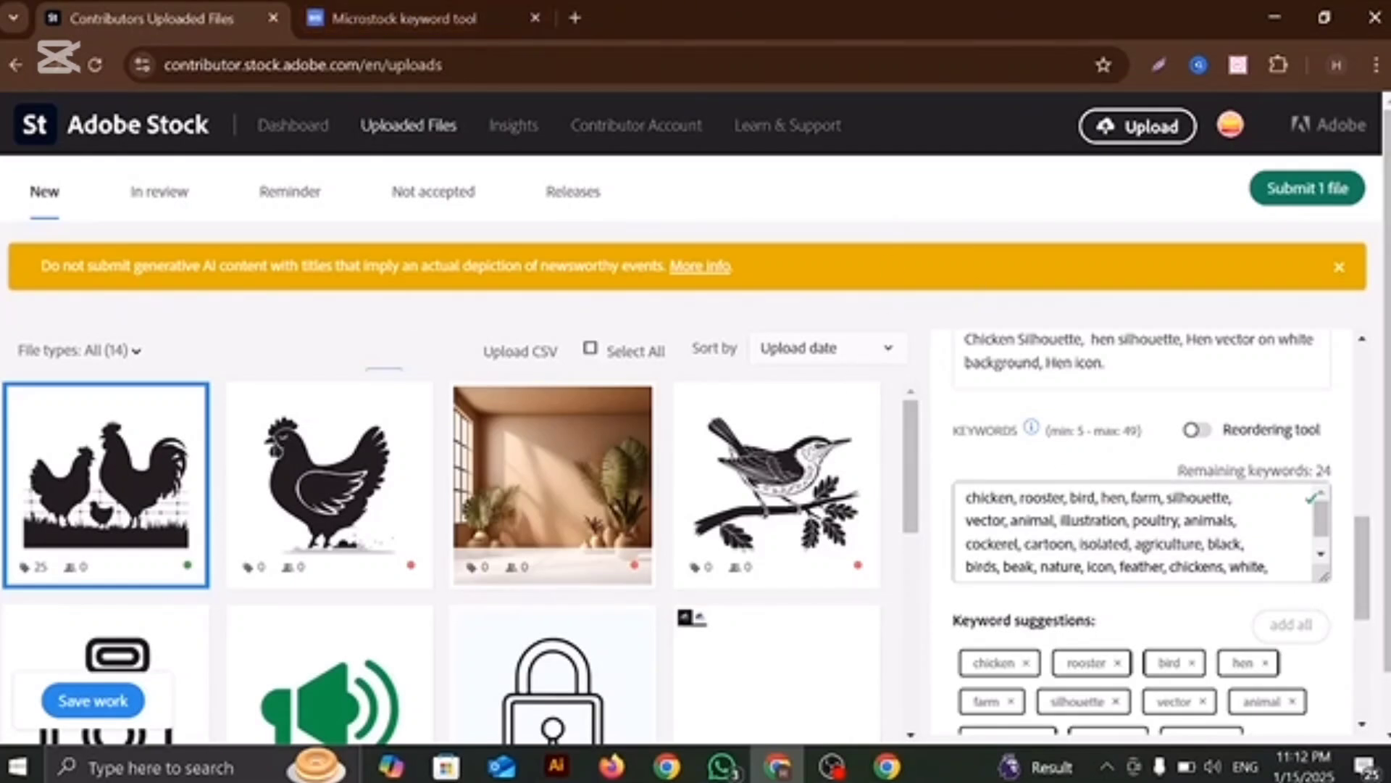
{"action": "right_click", "coordinate": [1014, 569]}
{"action": "left_click", "coordinate": [1099, 321]}
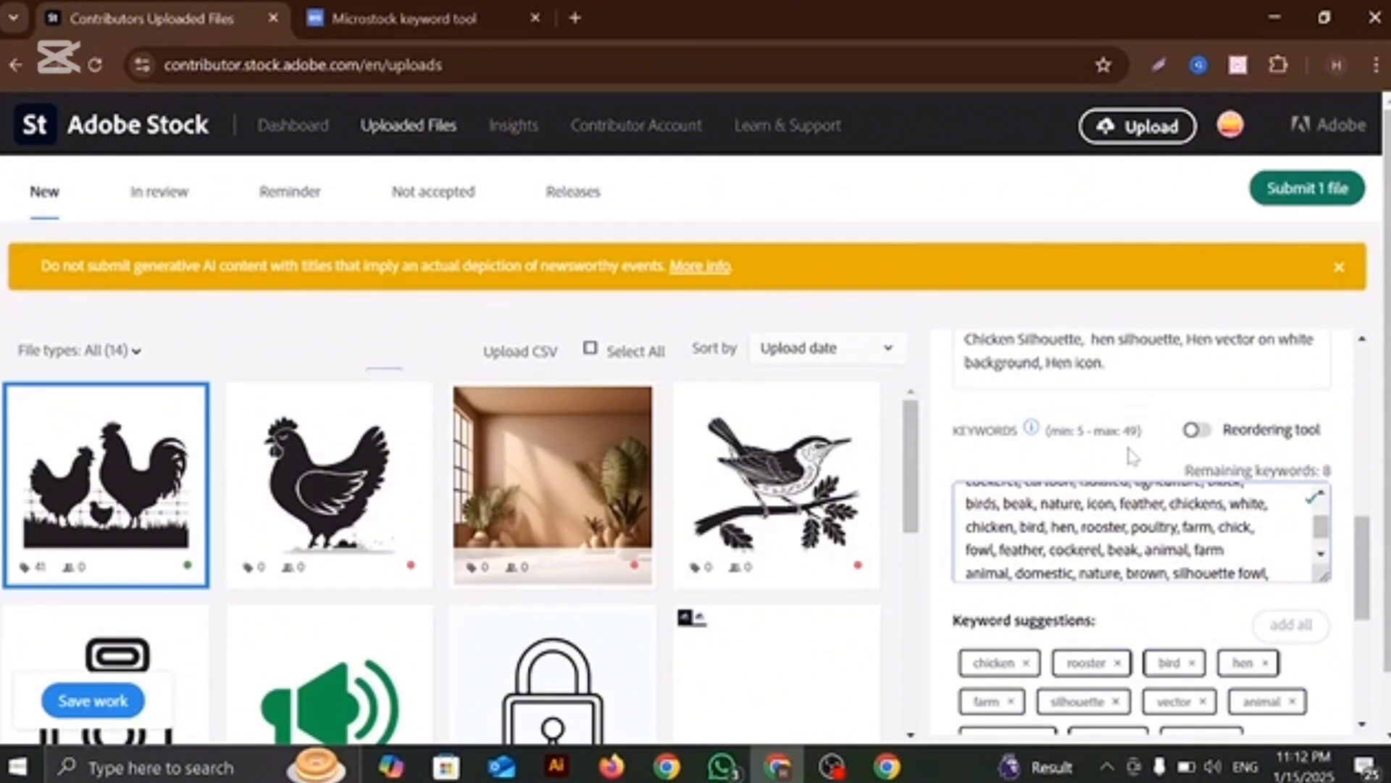
{"action": "key", "text": "BackSpace"}
{"action": "type", "text": ","}
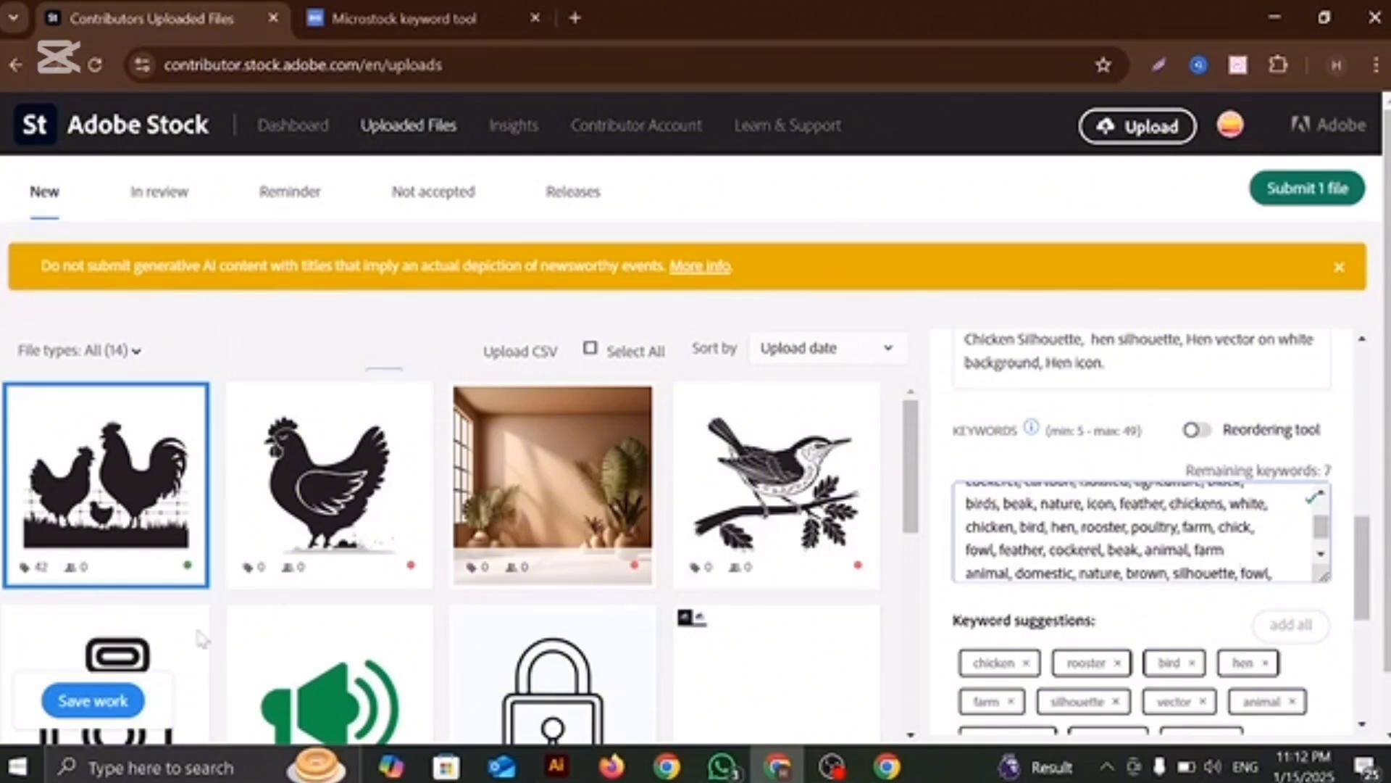
Review the chicken family vector's category, AI declaration, title and keywords, and save the work.
{"action": "scroll", "coordinate": [968, 500], "scroll_direction": "up", "scroll_amount": 5}
{"action": "scroll", "coordinate": [998, 505], "scroll_direction": "up", "scroll_amount": 5}
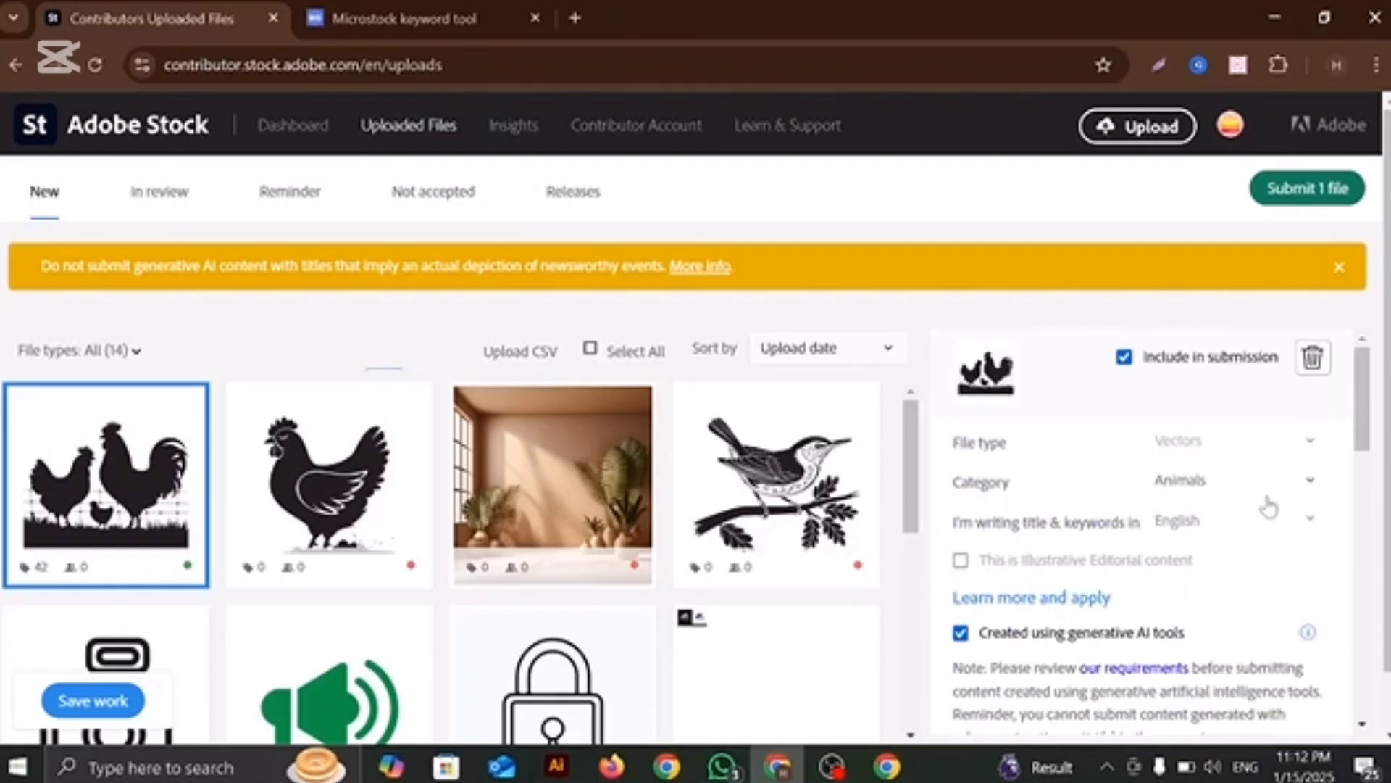
{"action": "scroll", "coordinate": [1141, 551], "scroll_direction": "down", "scroll_amount": 8}
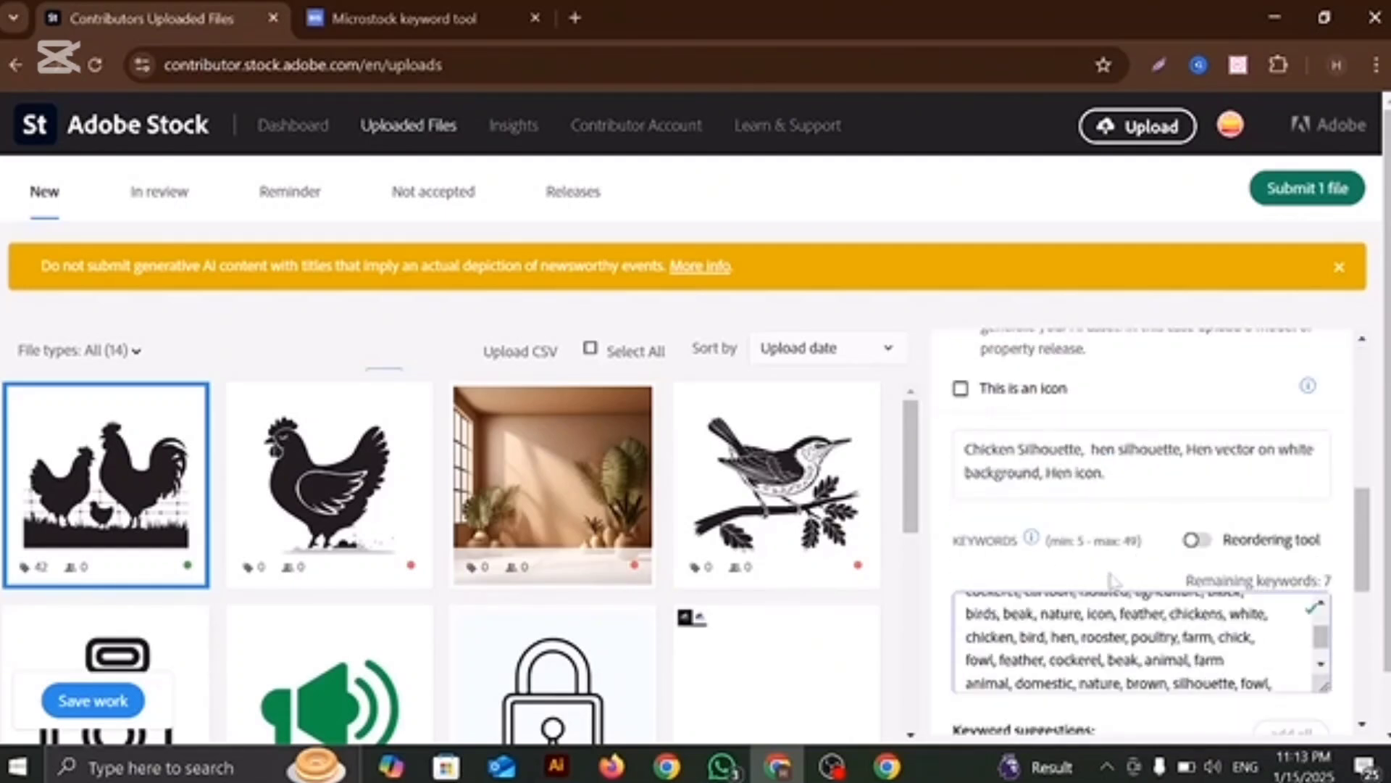
{"action": "scroll", "coordinate": [1116, 580], "scroll_direction": "down", "scroll_amount": 8}
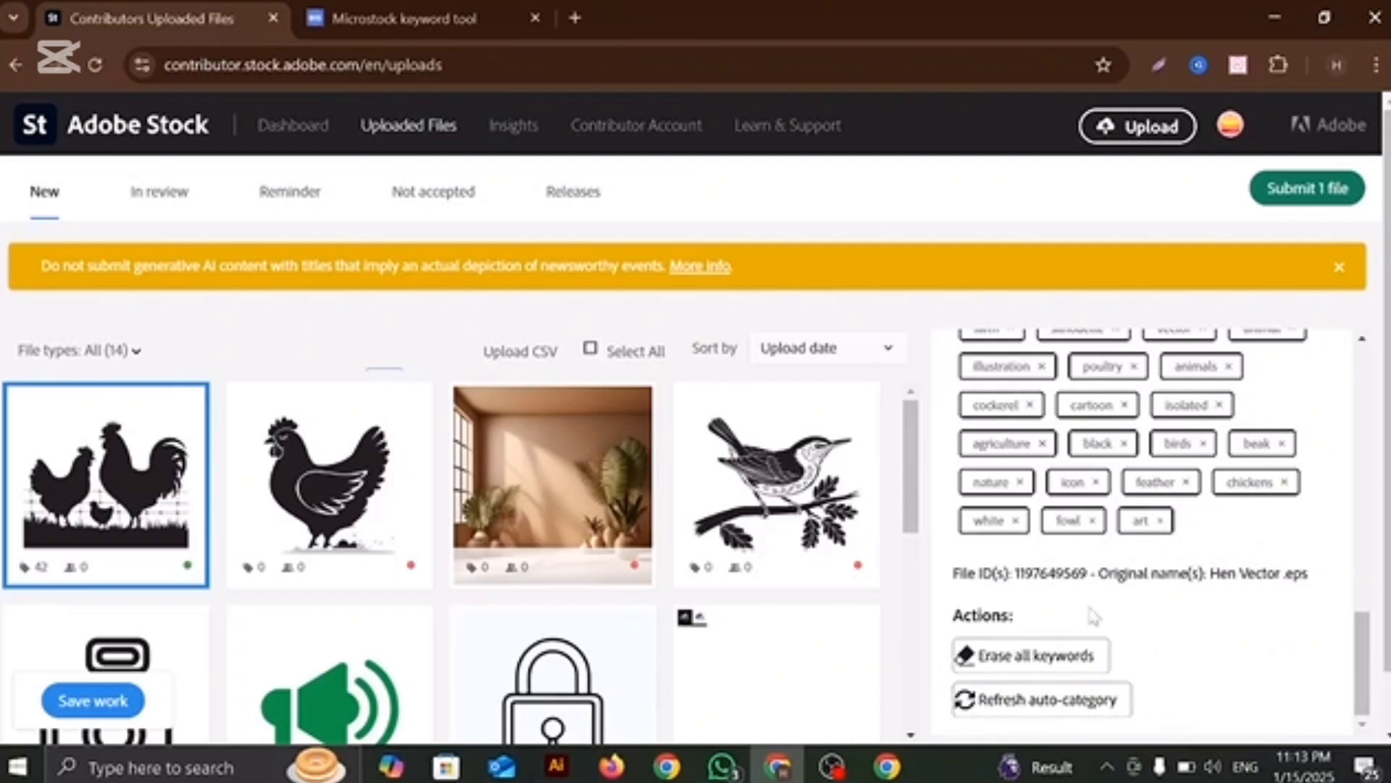
{"action": "left_click", "coordinate": [79, 701]}
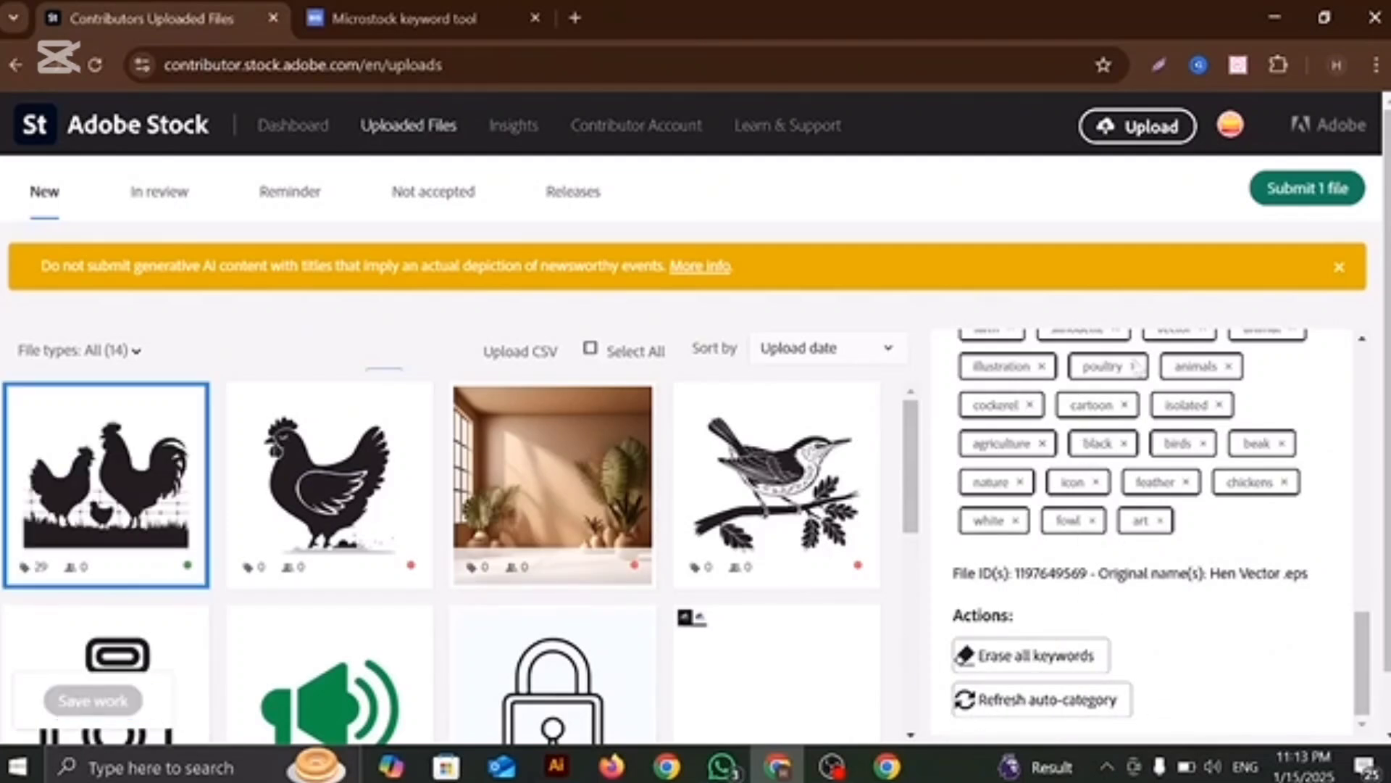
Submit the file, accept both submission guideline statements, and continue to the human verification.
{"action": "left_click", "coordinate": [1301, 189]}
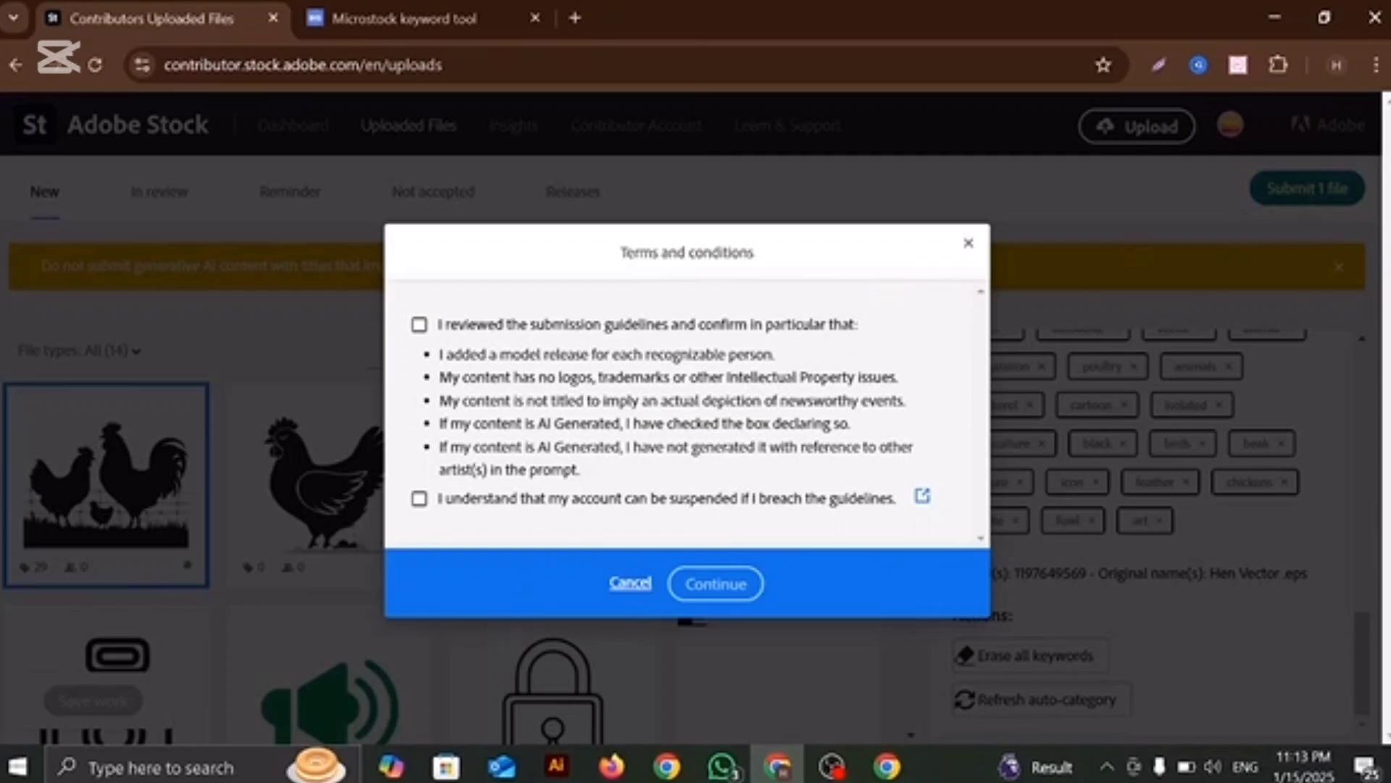
{"action": "left_click", "coordinate": [419, 324]}
{"action": "left_click", "coordinate": [419, 499]}
{"action": "left_click", "coordinate": [715, 584]}
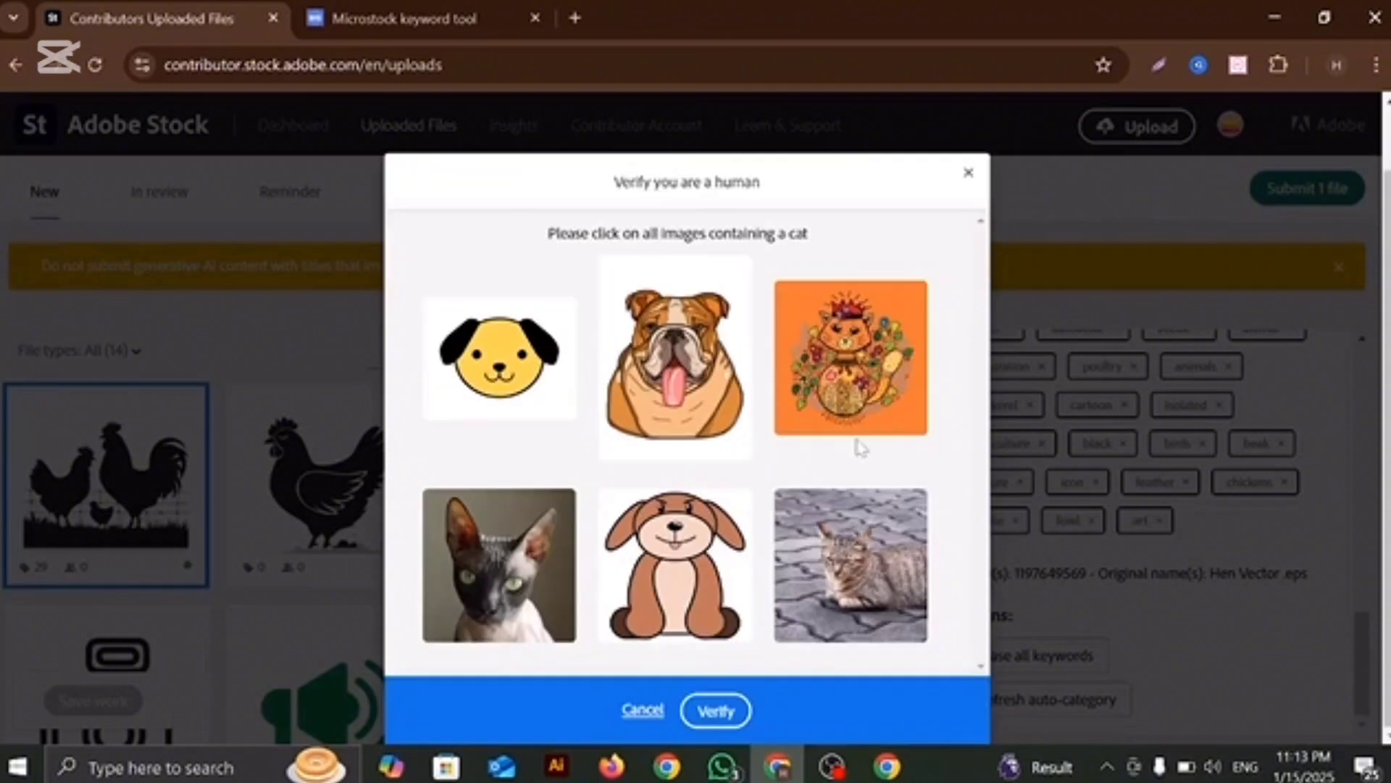
Select all three cat images in the human verification and verify the selection.
{"action": "left_click", "coordinate": [856, 376]}
{"action": "left_click", "coordinate": [501, 608]}
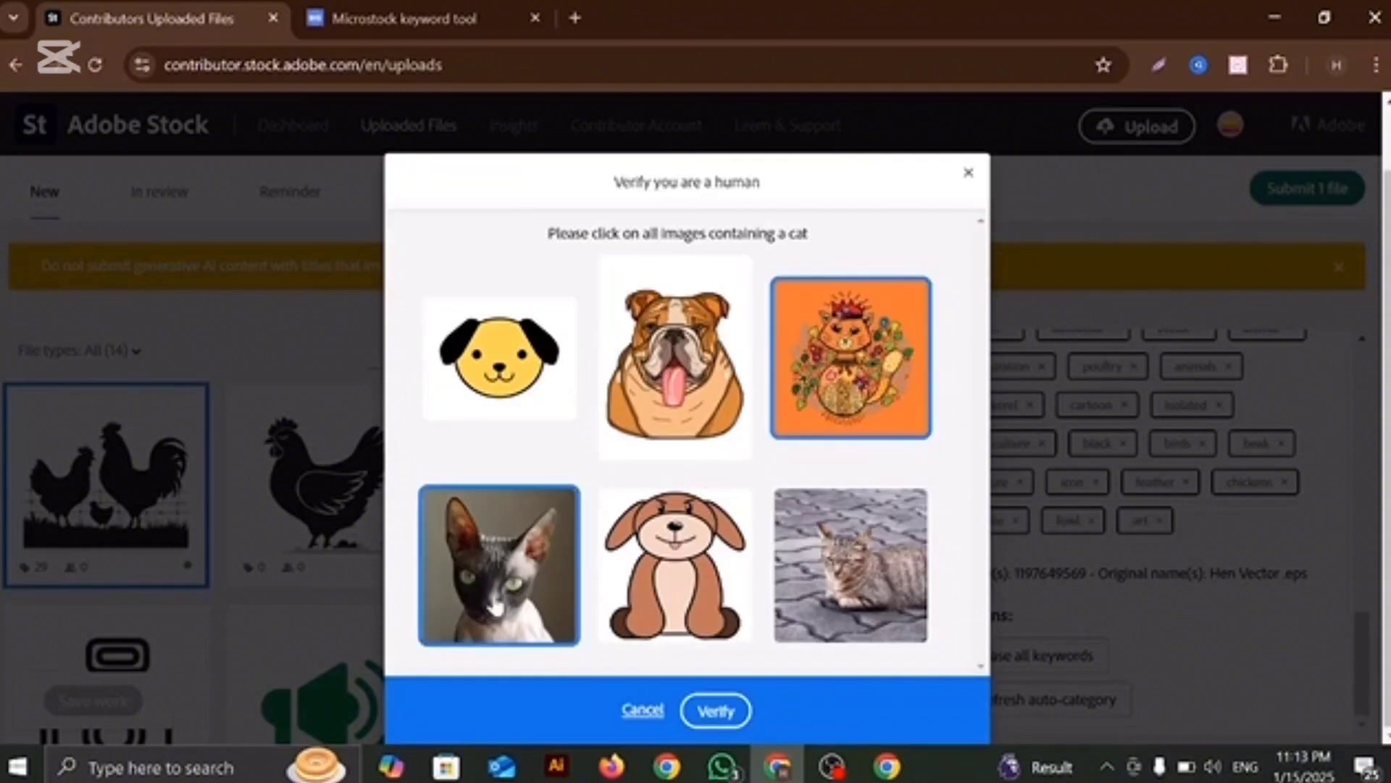
{"action": "left_click", "coordinate": [865, 600]}
{"action": "left_click", "coordinate": [726, 724]}
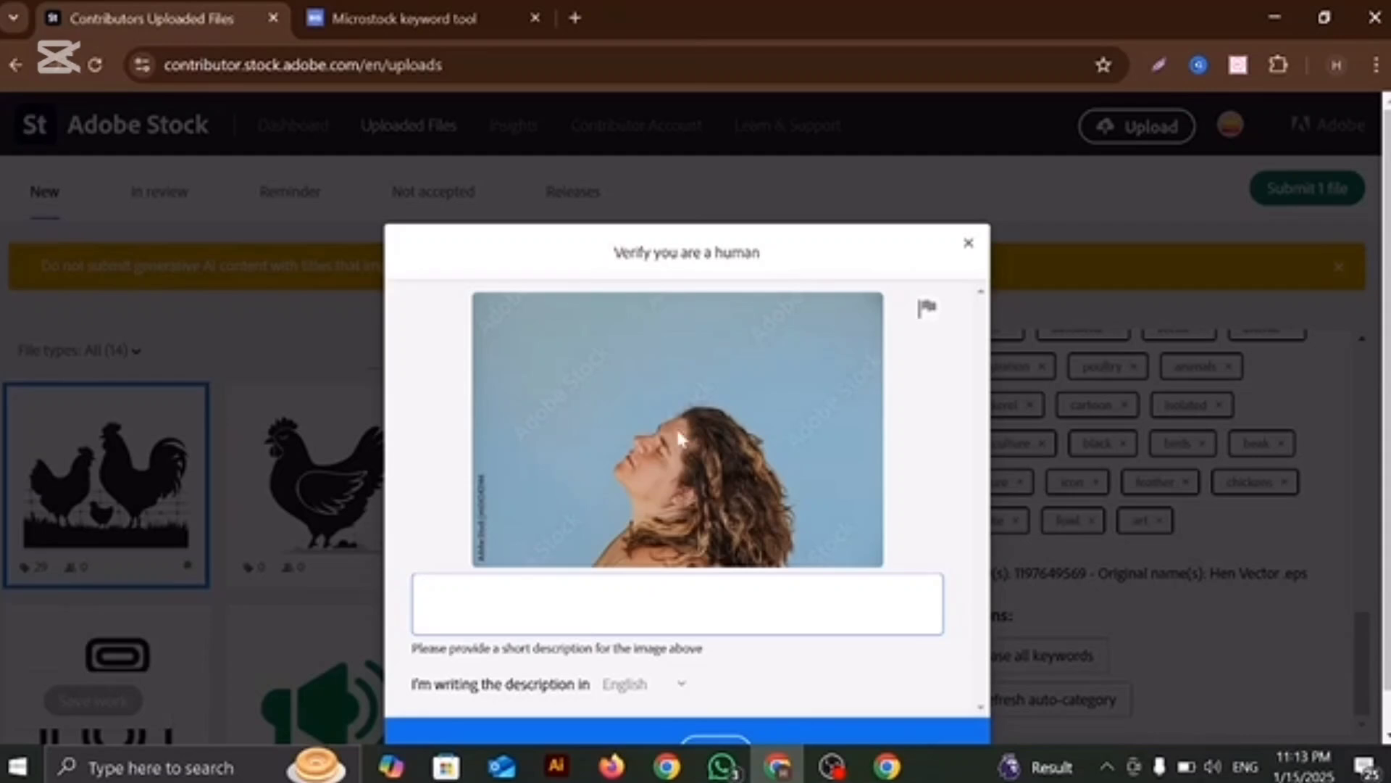
Describe the verification image as "A single girl seeing the sky" and complete the file submission.
{"action": "type", "text": "a single"}
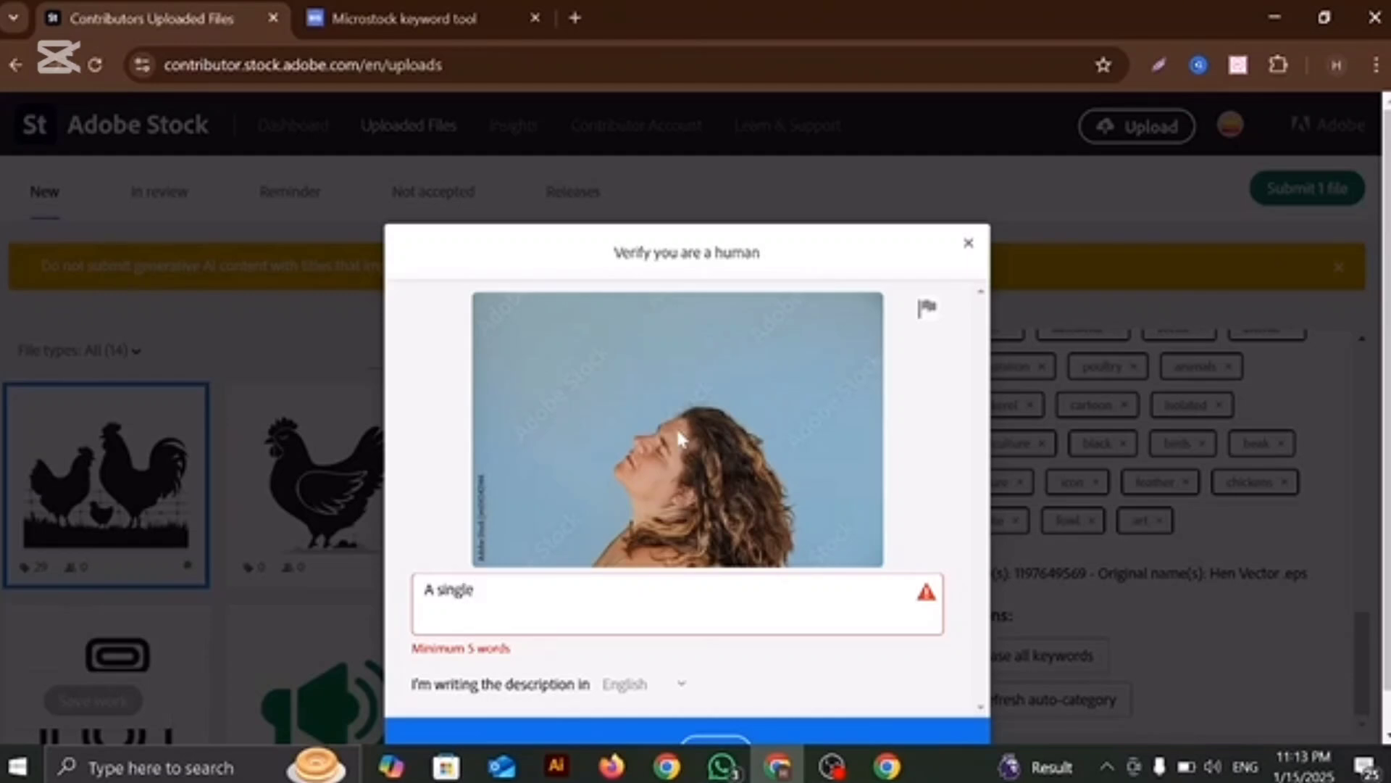
{"action": "type", "text": " girl"}
{"action": "type", "text": "seeing the sky"}
{"action": "key", "text": "Return"}
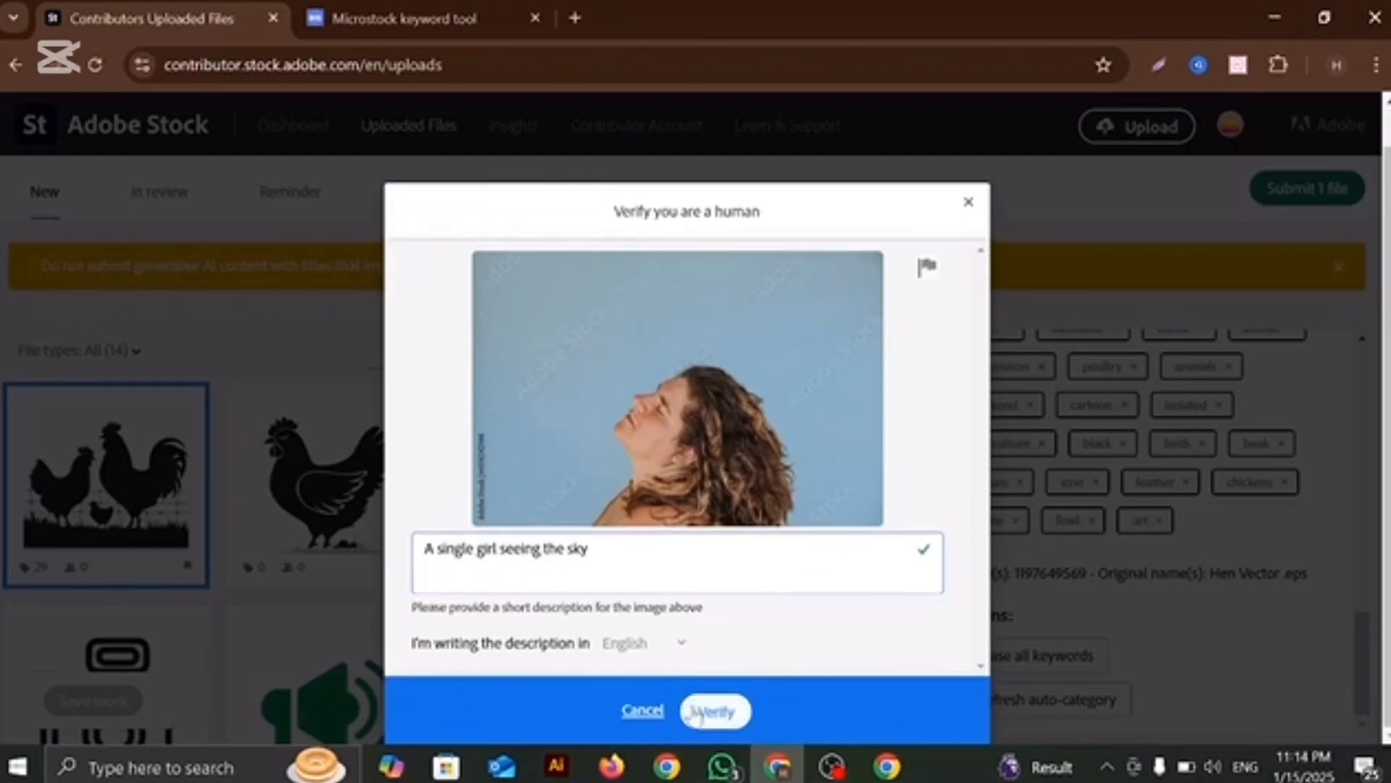
{"action": "left_click", "coordinate": [692, 710]}
{"action": "left_click", "coordinate": [685, 596]}
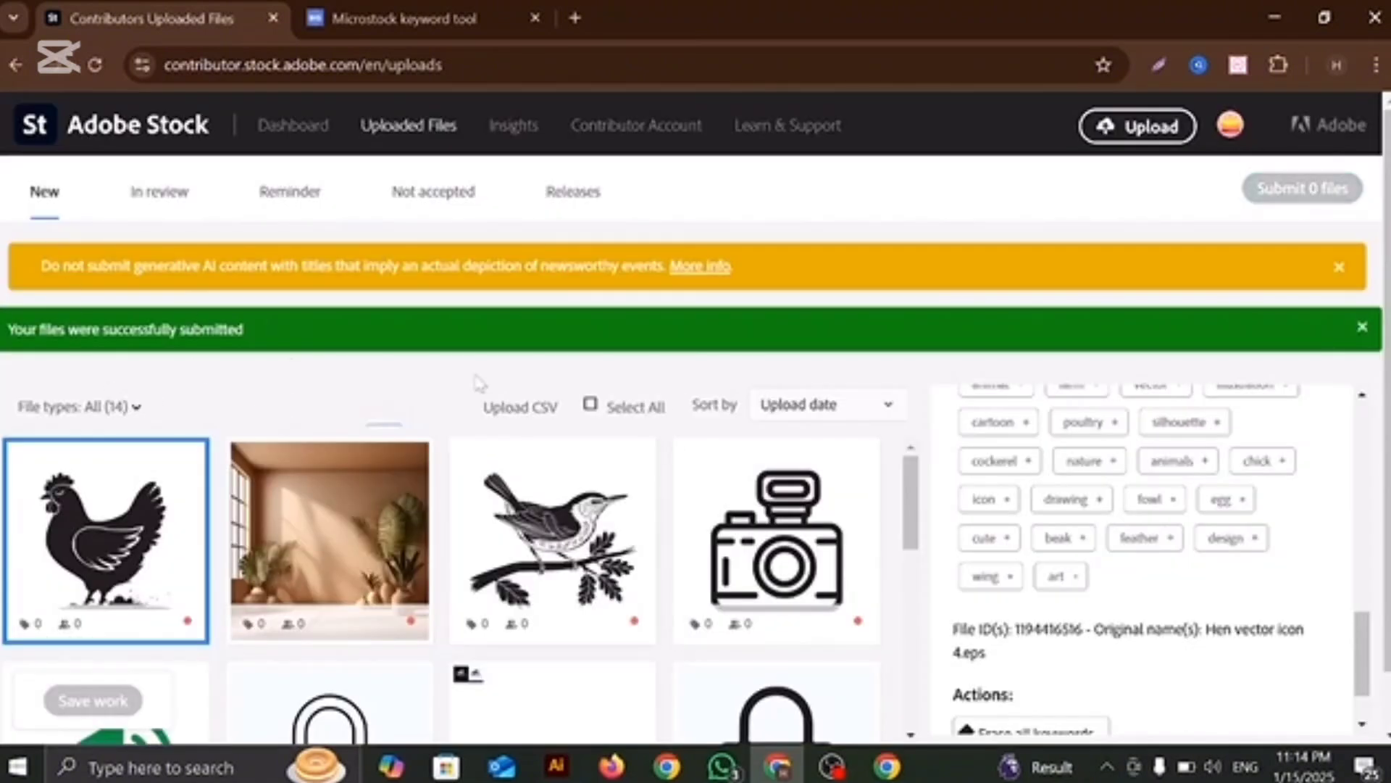
View the contributor dashboard, check the submitted chicken family vector among the uploads in review, and minimise the browser.
{"action": "left_click", "coordinate": [291, 134]}
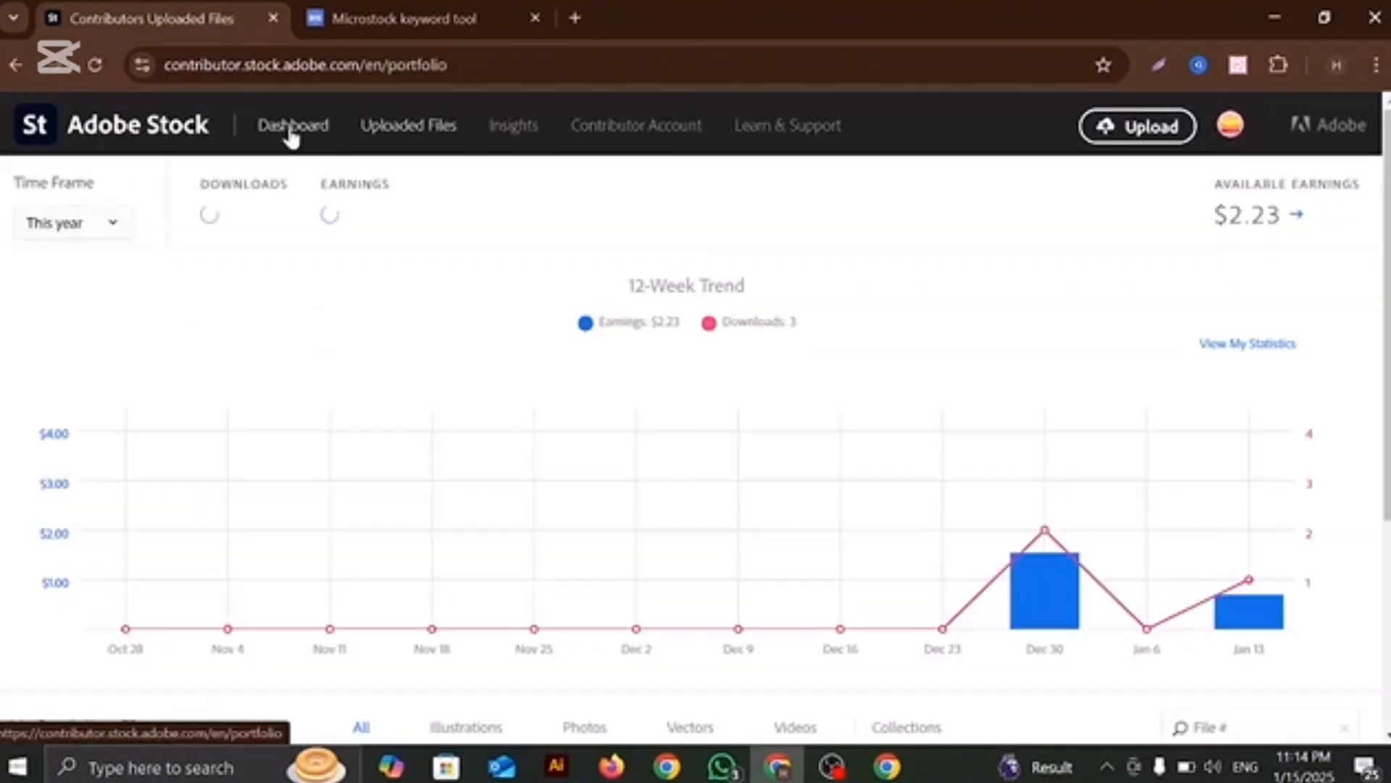
{"action": "left_click", "coordinate": [388, 130]}
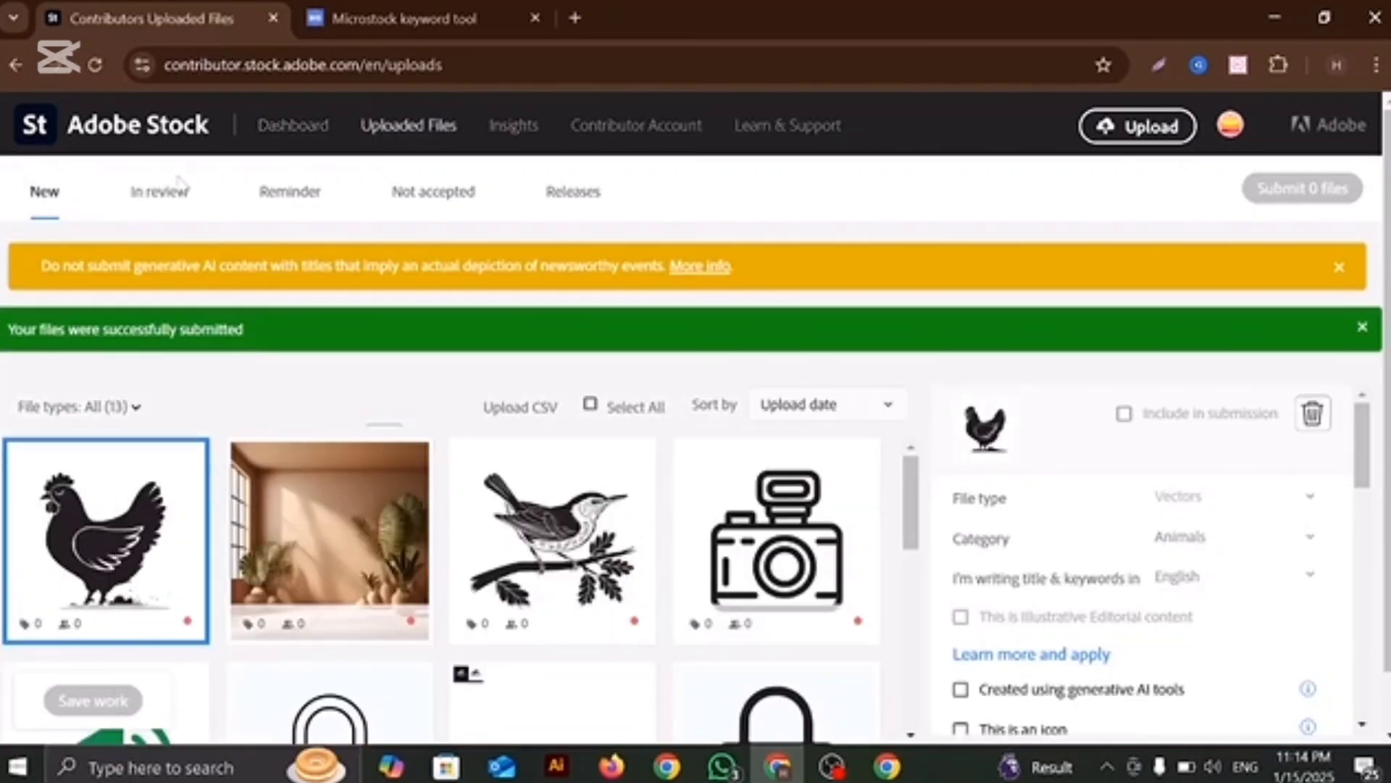
{"action": "left_click", "coordinate": [168, 203]}
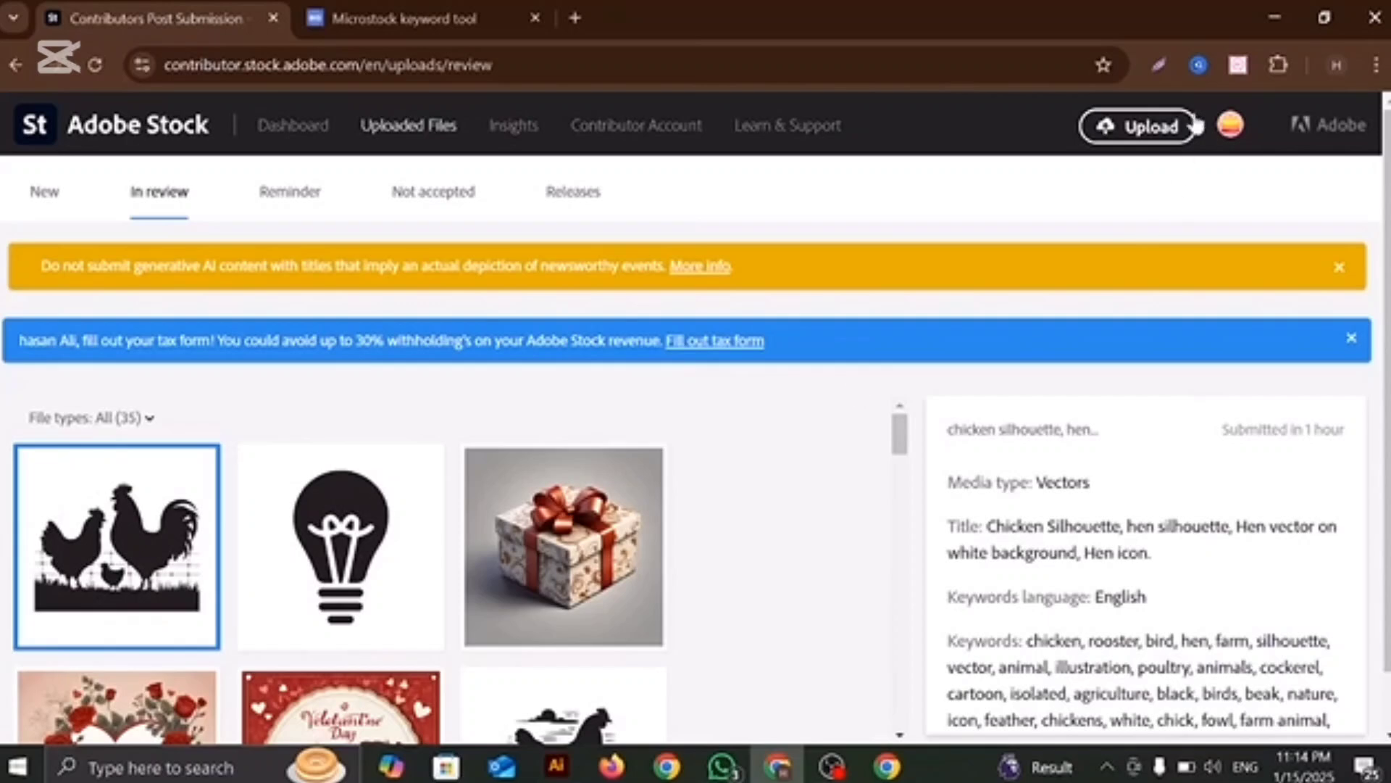
{"action": "left_click", "coordinate": [1269, 22]}
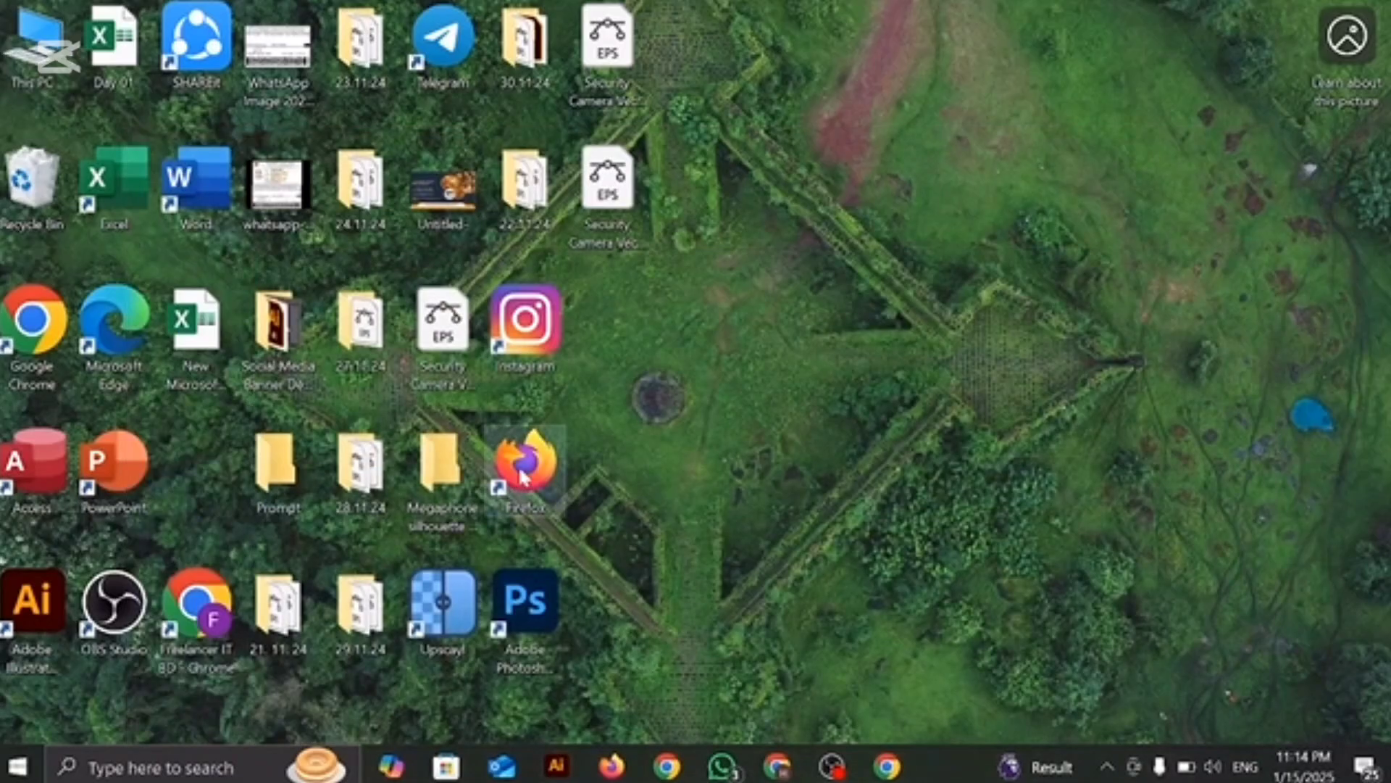